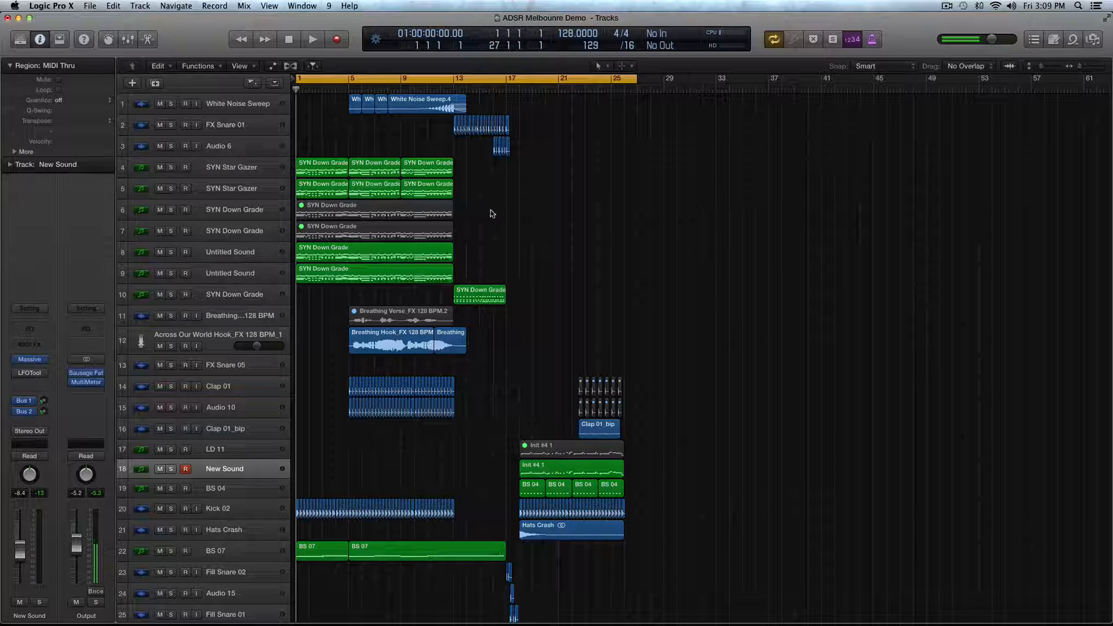
- Look over the full demo arrangement, from the white noise sweep down to the fill tracks
{"action": "left_click_drag", "start_coordinate": [314, 143], "coordinate": [678, 422]}
{"action": "left_click", "coordinate": [690, 422]}
{"action": "left_click_drag", "start_coordinate": [317, 144], "coordinate": [703, 568]}
{"action": "left_click", "coordinate": [480, 462]}
{"action": "scroll", "coordinate": [480, 462], "scroll_direction": "down", "scroll_amount": 3}
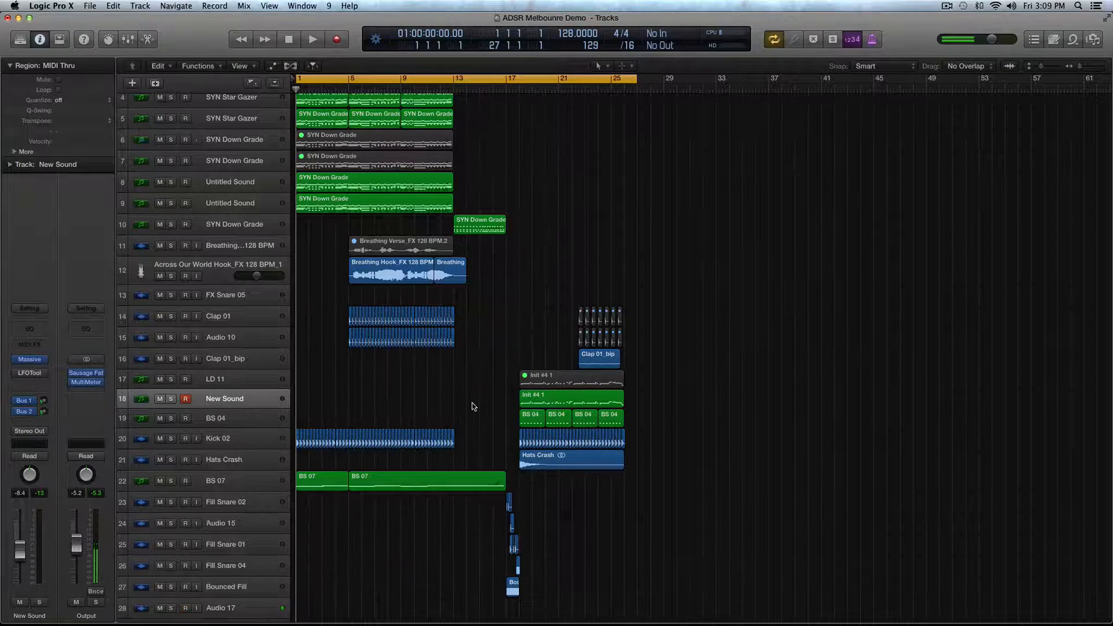
{"action": "scroll", "coordinate": [474, 406], "scroll_direction": "up", "scroll_amount": 3}
{"action": "scroll", "coordinate": [477, 405], "scroll_direction": "down", "scroll_amount": 5}
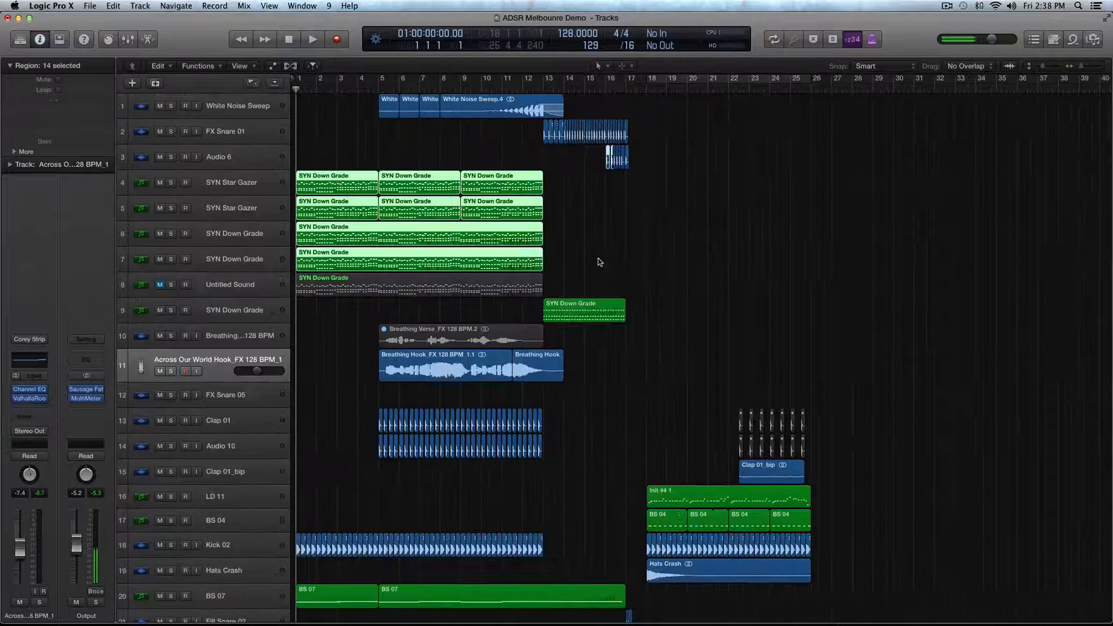
{"action": "scroll", "coordinate": [599, 259], "scroll_direction": "down", "scroll_amount": 5}
{"action": "left_click", "coordinate": [648, 278]}
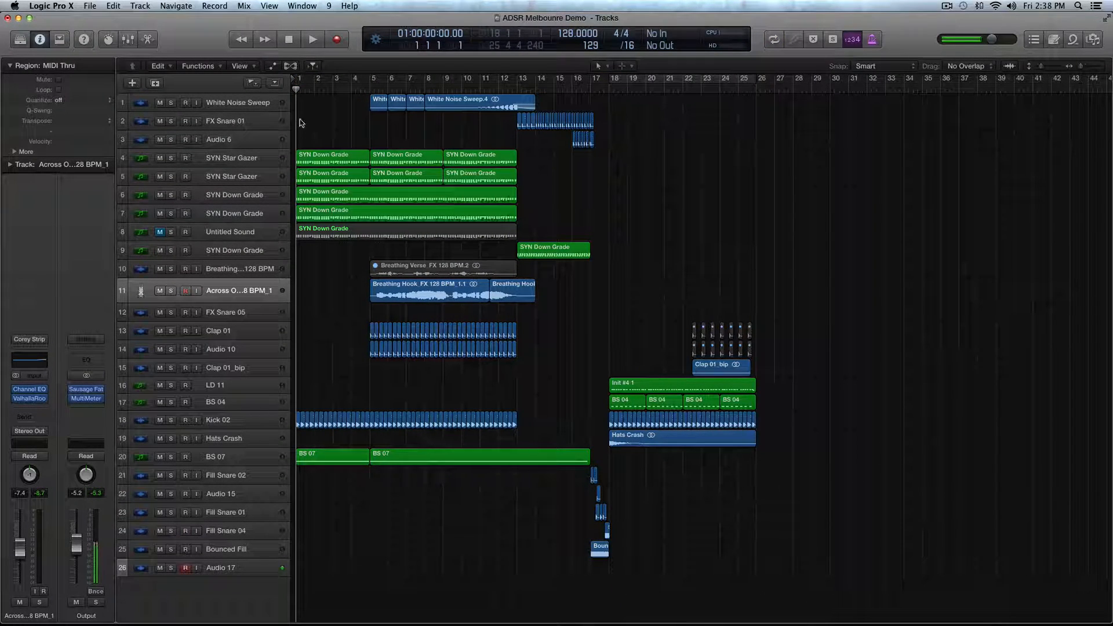
- Highlight the synth regions on tracks 4 to 8, the SYN Down Grade region at bar 13, and the drop's opening regions
{"action": "left_click_drag", "start_coordinate": [301, 123], "coordinate": [468, 210]}
{"action": "key", "text": "super+Down"}
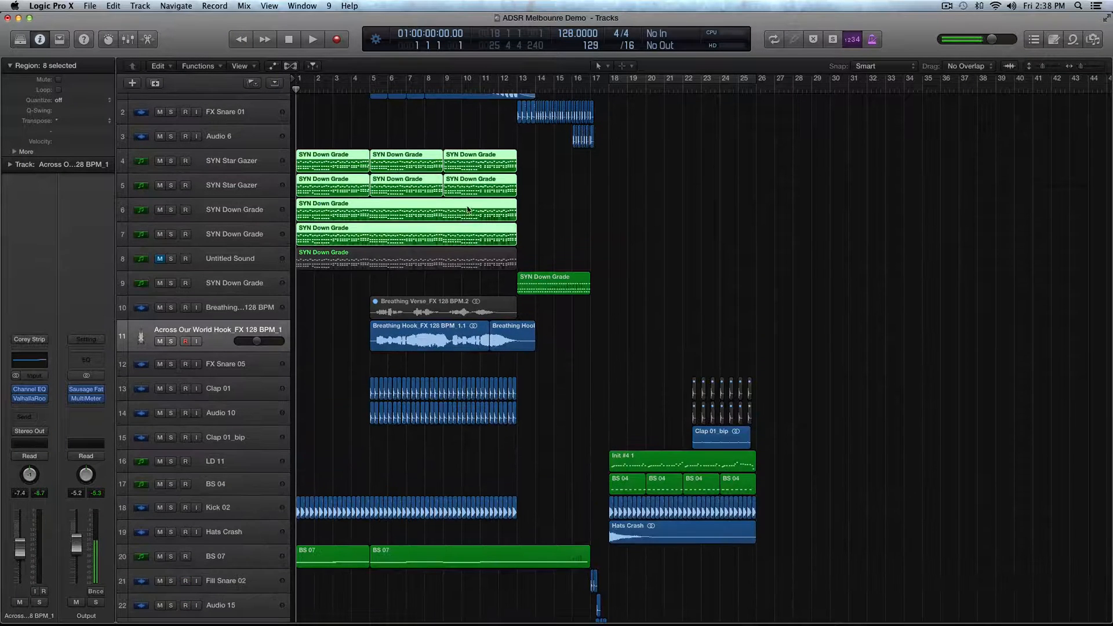
{"action": "left_click_drag", "start_coordinate": [310, 134], "coordinate": [537, 232]}
{"action": "left_click", "coordinate": [576, 285]}
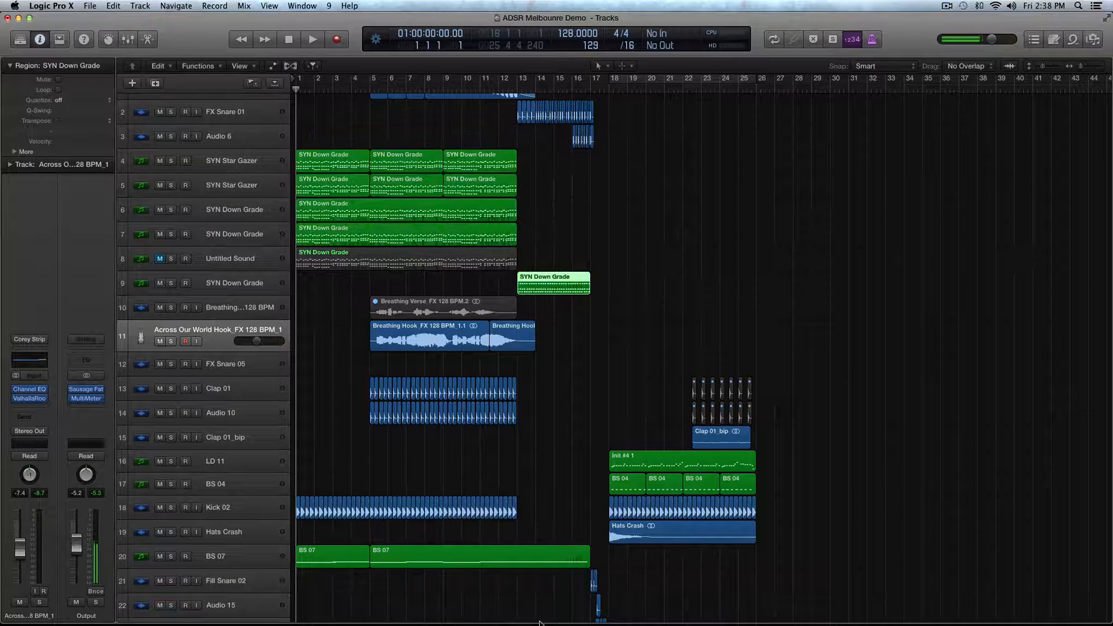
{"action": "left_click_drag", "start_coordinate": [576, 461], "coordinate": [672, 510]}
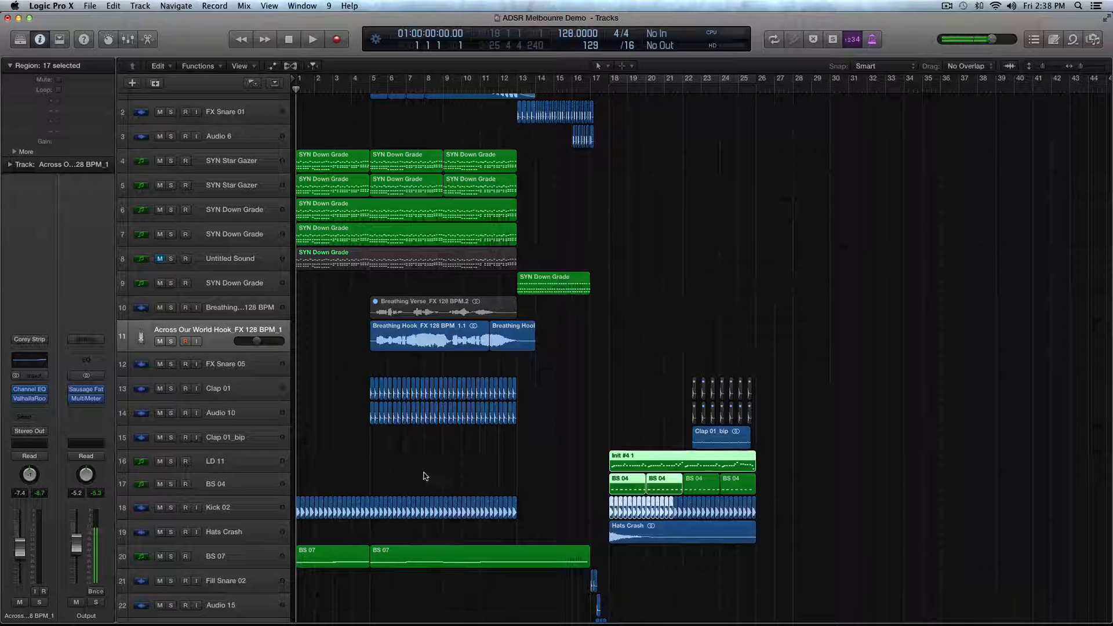
- Highlight the Breathing Hook vocals, the two clap tracks' regions from bar 5, and the Hats Crash region, then clear the selection
{"action": "left_click", "coordinate": [295, 341]}
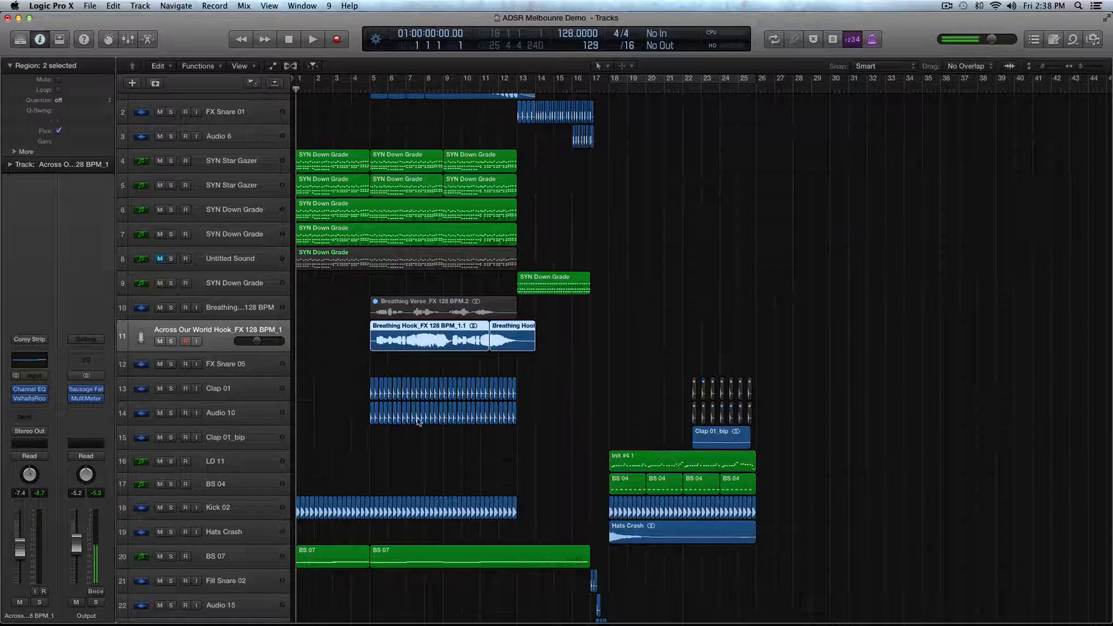
{"action": "left_click", "coordinate": [228, 397]}
{"action": "left_click_drag", "start_coordinate": [319, 388], "coordinate": [548, 429]}
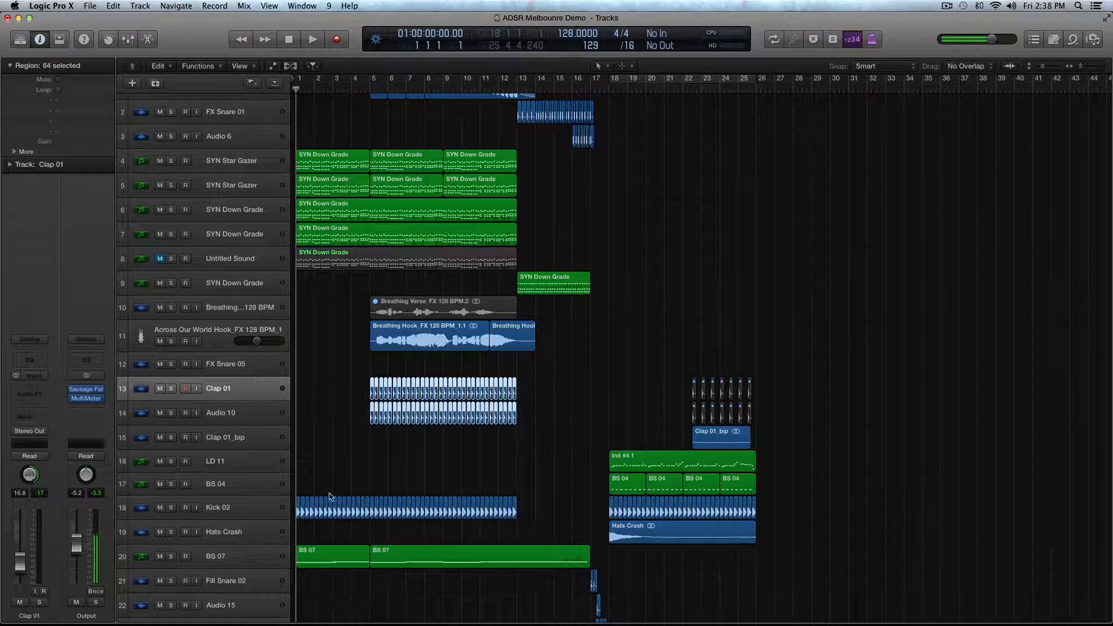
{"action": "left_click", "coordinate": [301, 492]}
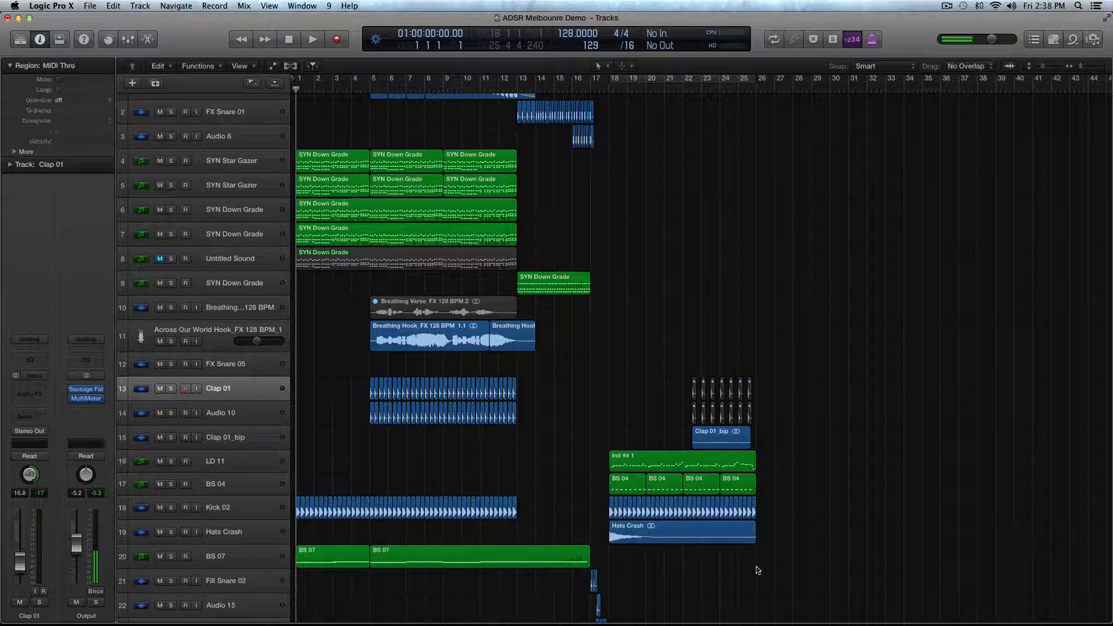
{"action": "left_click", "coordinate": [655, 524]}
{"action": "scroll", "coordinate": [587, 334], "scroll_direction": "up", "scroll_amount": 3}
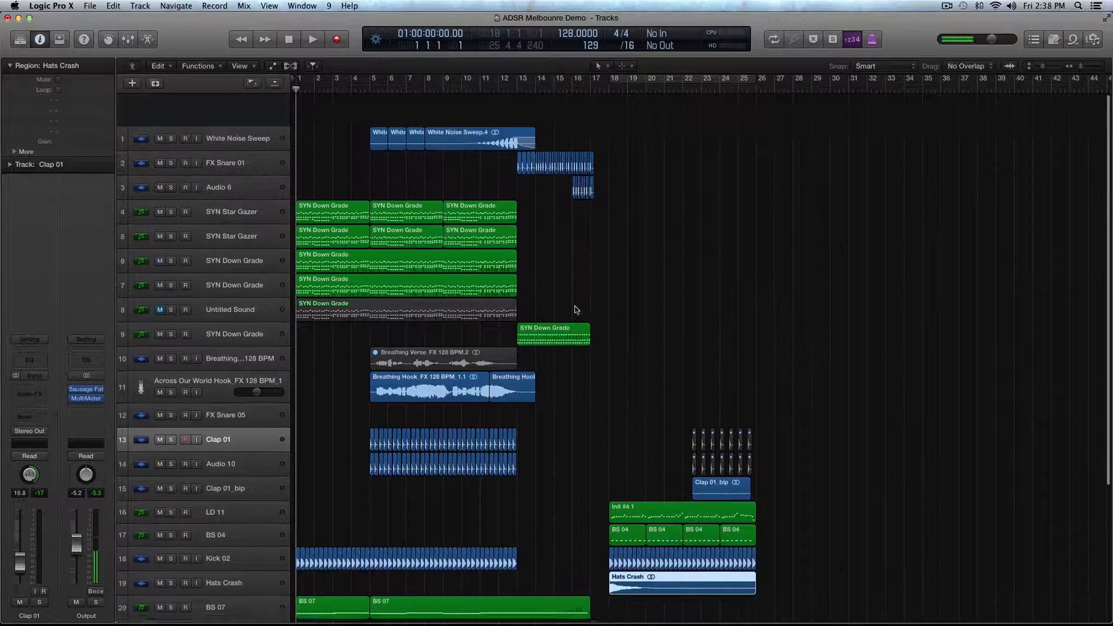
{"action": "left_click_drag", "start_coordinate": [345, 111], "coordinate": [394, 111]}
{"action": "left_click", "coordinate": [695, 156]}
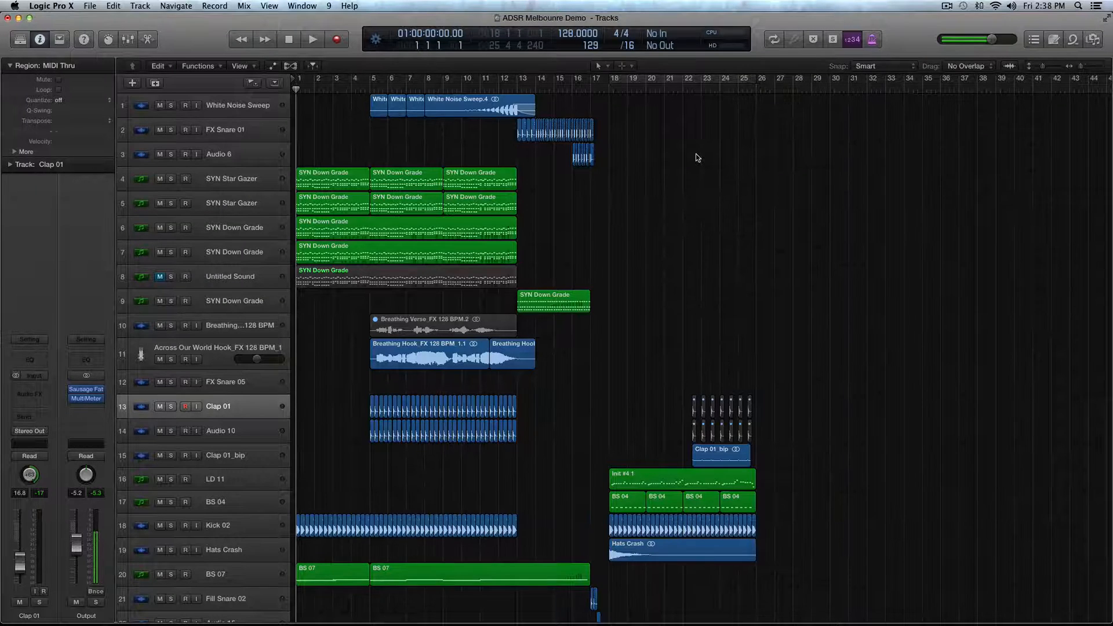
- Audition the SYN Down Grade regions on tracks 6 and 7 in solo from bar 1, then turn solo off
{"action": "scroll", "coordinate": [690, 157], "scroll_direction": "down", "scroll_amount": 1}
{"action": "key", "text": "super+Right"}
{"action": "left_click", "coordinate": [371, 249]}
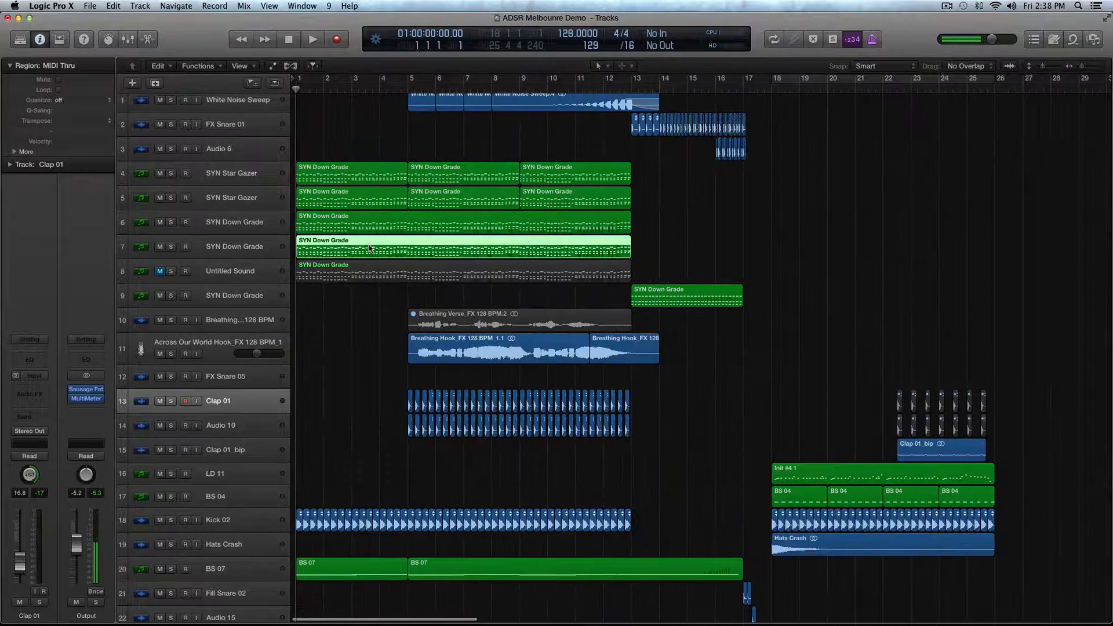
{"action": "key", "text": "super+Down"}
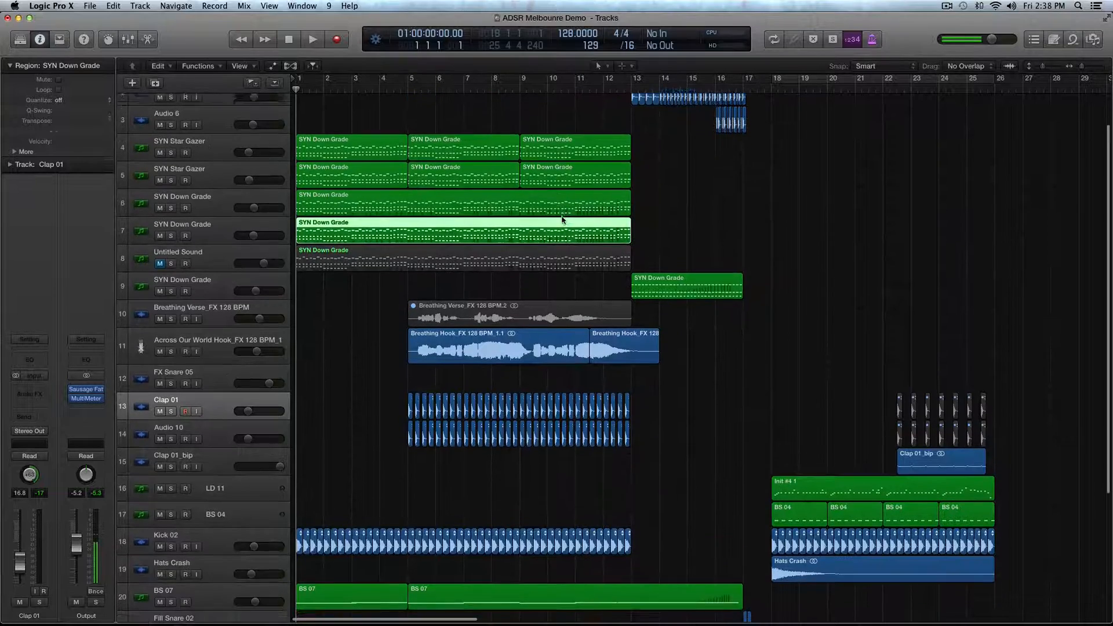
{"action": "left_click", "coordinate": [216, 199]}
{"action": "left_click", "coordinate": [233, 219], "text": "shift"}
{"action": "key", "text": "ctrl+s"}
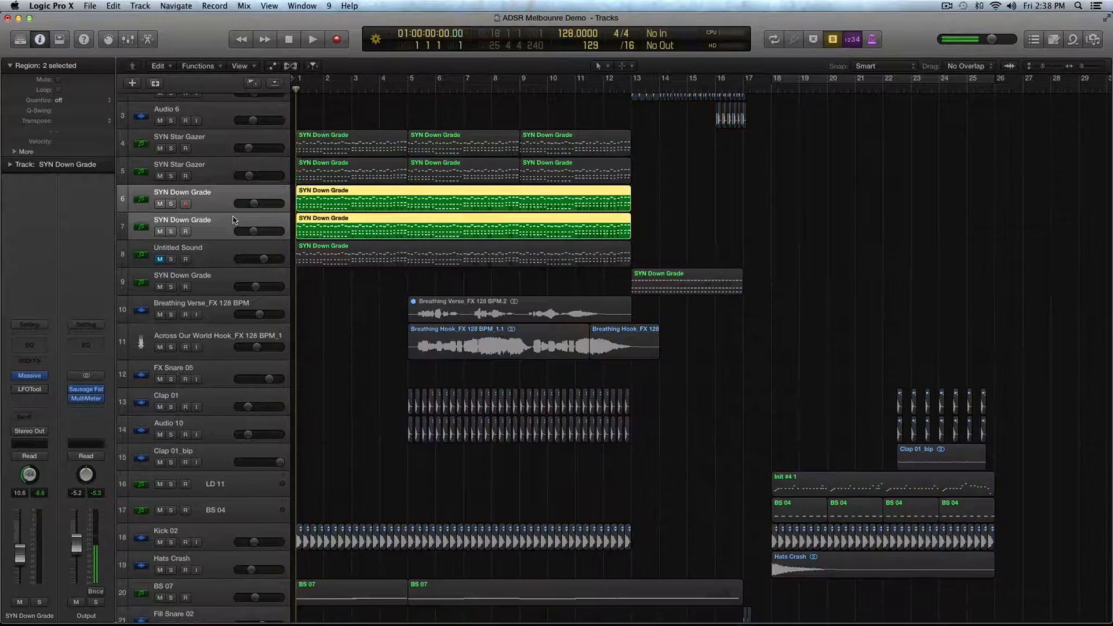
{"action": "key", "text": "space"}
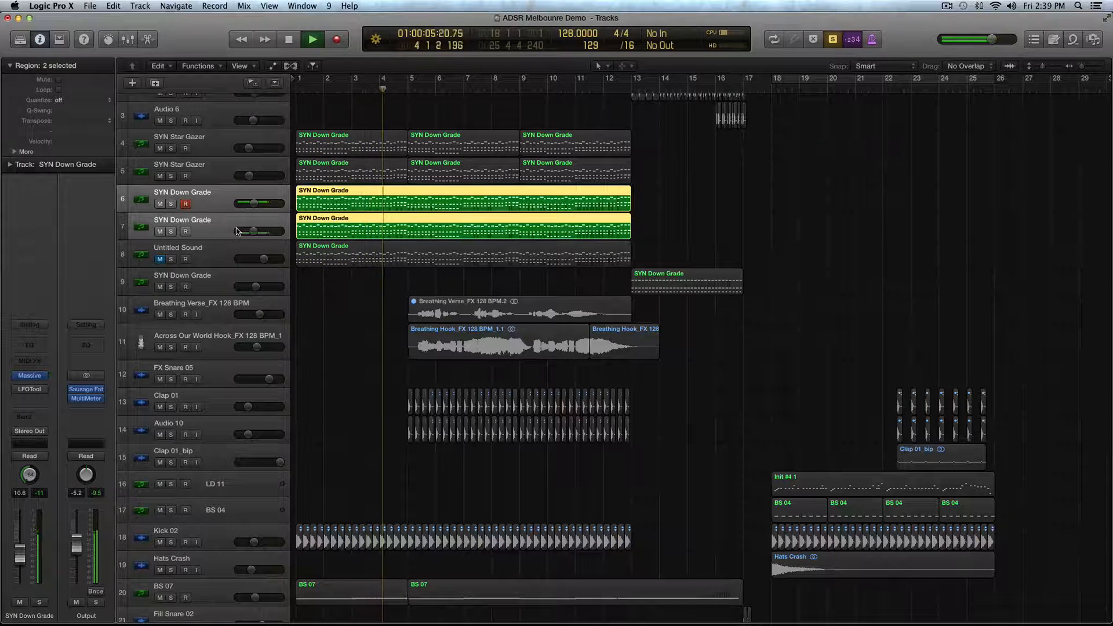
{"action": "key", "text": "space"}
{"action": "key", "text": "ctrl+s"}
- Audition the Init #4 1 lead region on the LD 11 track in solo from bar 18, then turn solo off
{"action": "scroll", "coordinate": [650, 349], "scroll_direction": "right", "scroll_amount": 5}
{"action": "left_click", "coordinate": [666, 478]}
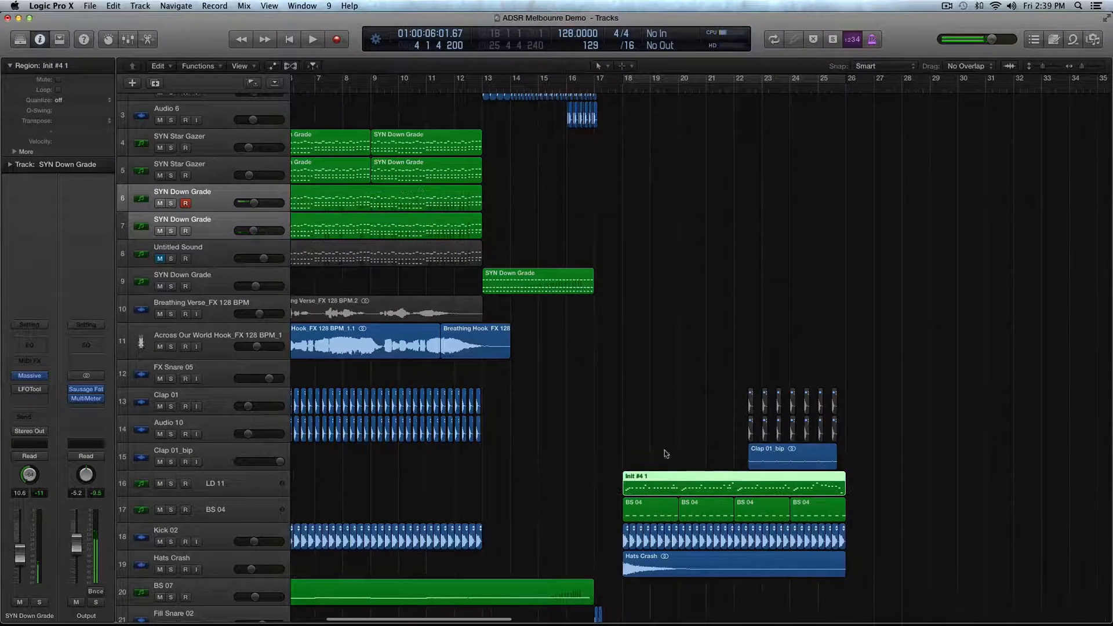
{"action": "left_click", "coordinate": [620, 86]}
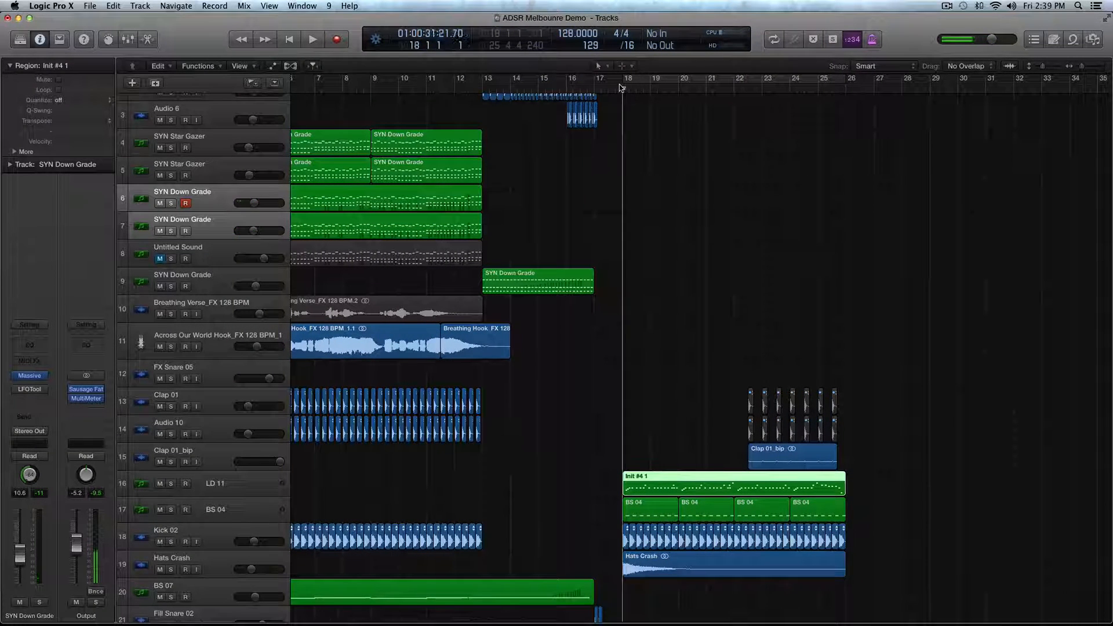
{"action": "key", "text": "ctrl+s"}
{"action": "key", "text": "space"}
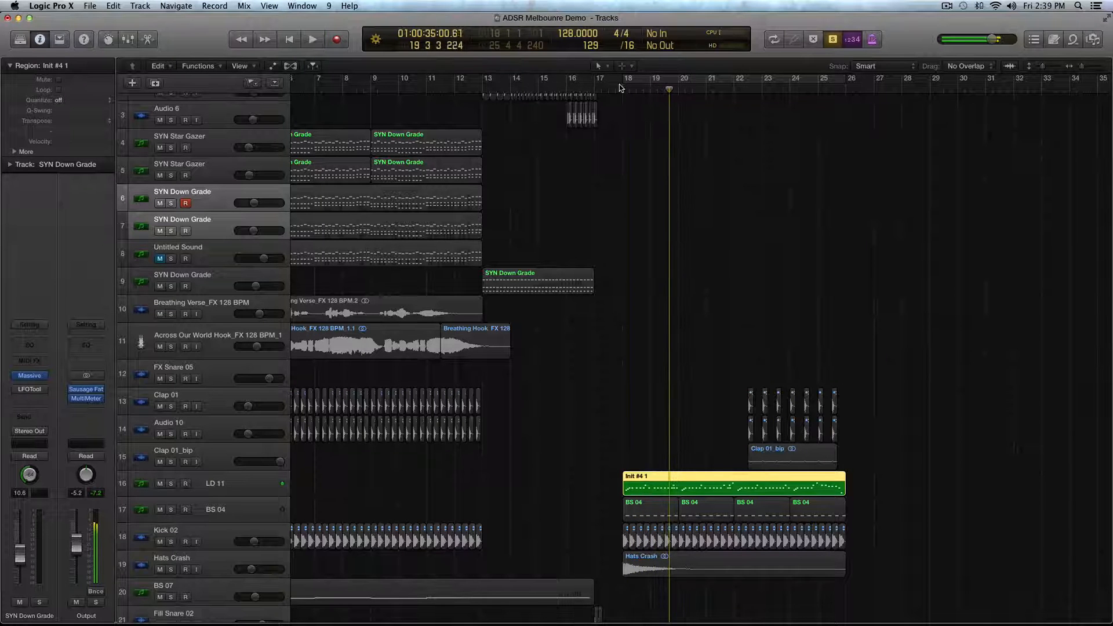
{"action": "key", "text": "space"}
{"action": "key", "text": "ctrl+s"}
- Select the regions on both SYN Star Gazer tracks and audition them in solo from bar 1
{"action": "key", "text": "super+Left"}
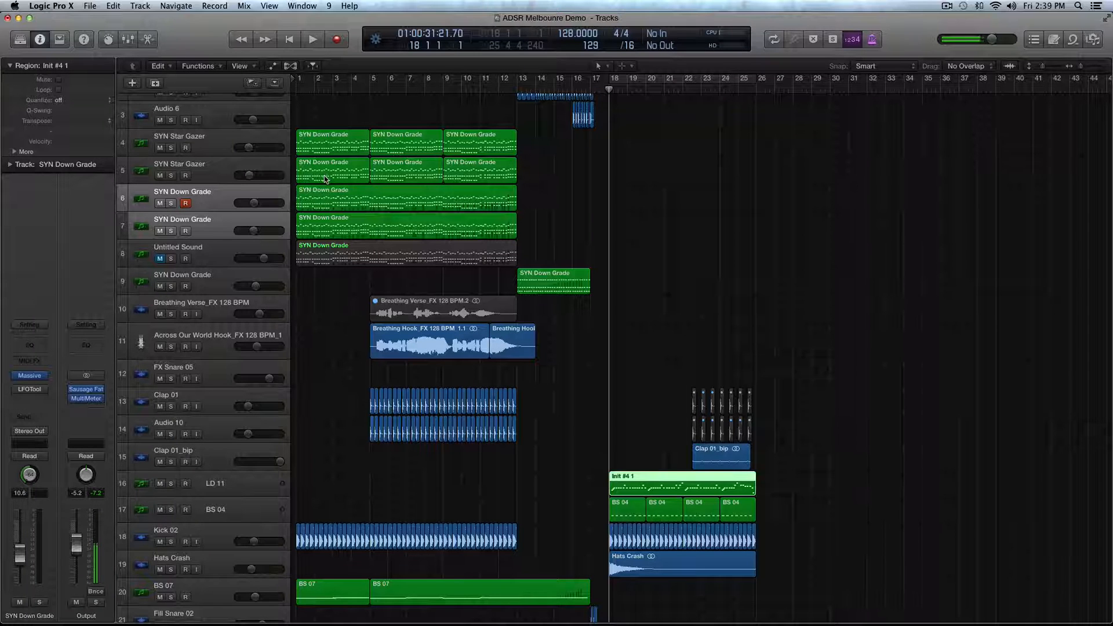
{"action": "left_click_drag", "start_coordinate": [550, 142], "coordinate": [369, 208]}
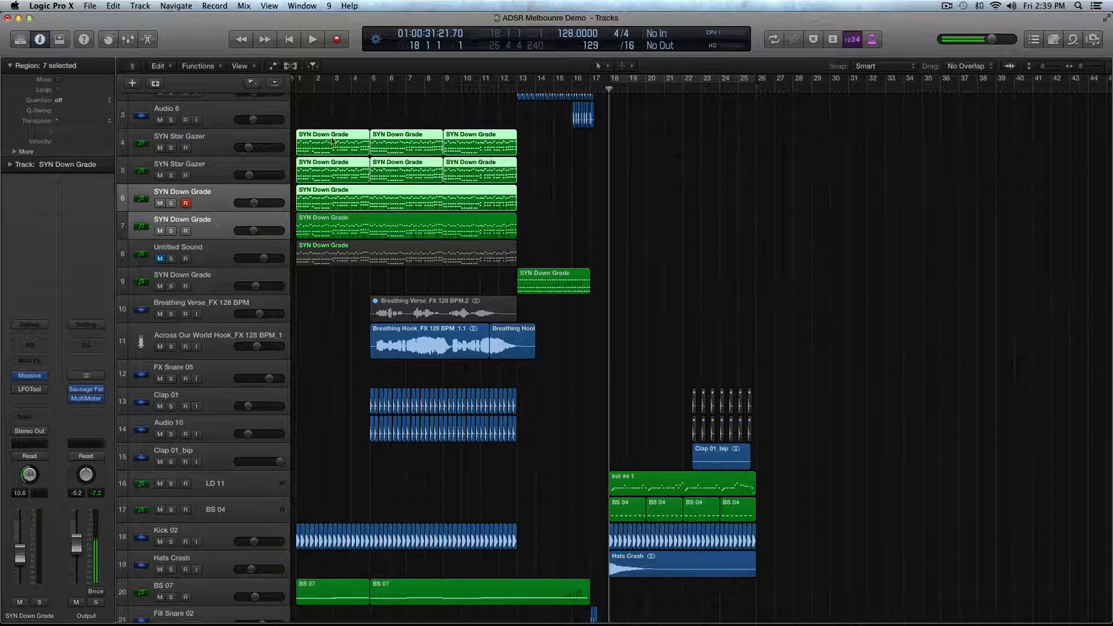
{"action": "left_click", "coordinate": [599, 164]}
{"action": "left_click_drag", "start_coordinate": [312, 110], "coordinate": [527, 172]}
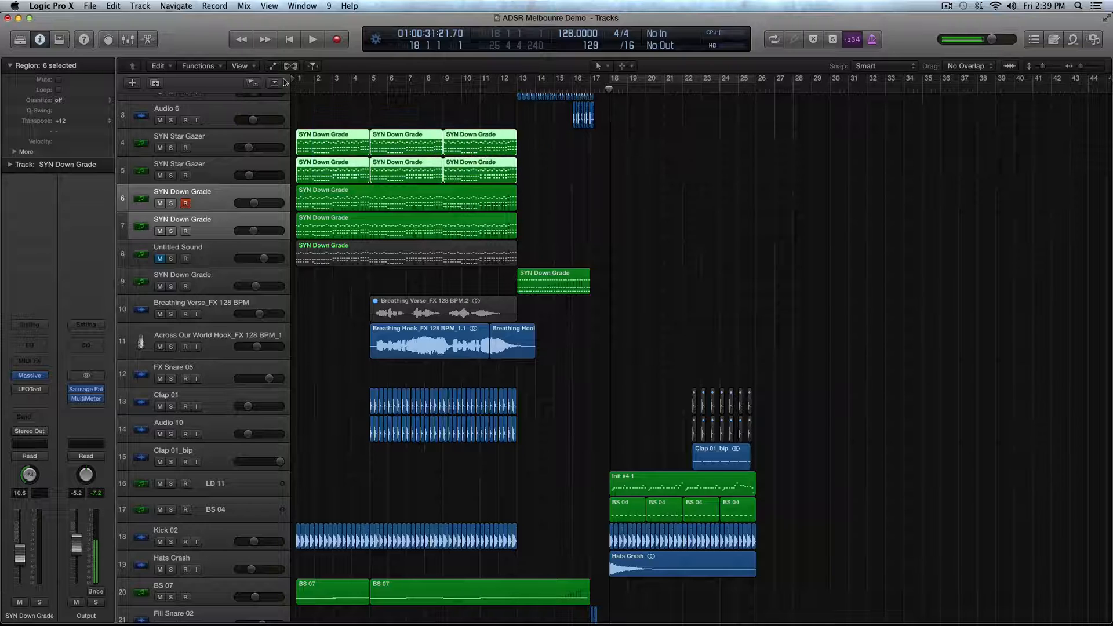
{"action": "left_click", "coordinate": [298, 88]}
{"action": "key", "text": "ctrl+s"}
{"action": "key", "text": "space"}
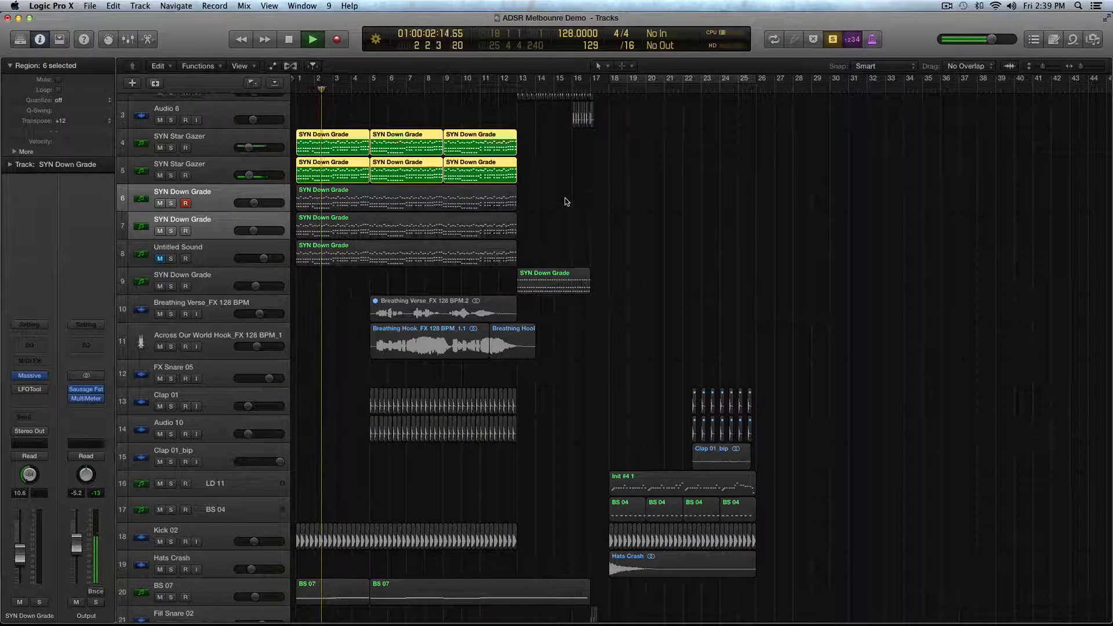
{"action": "key", "text": "space"}
- Audition the synth regions on tracks 4 to 7 together in solo from bar 1, then clear the selection
{"action": "left_click_drag", "start_coordinate": [551, 143], "coordinate": [315, 169]}
{"action": "left_click", "coordinate": [297, 82]}
{"action": "key", "text": "space"}
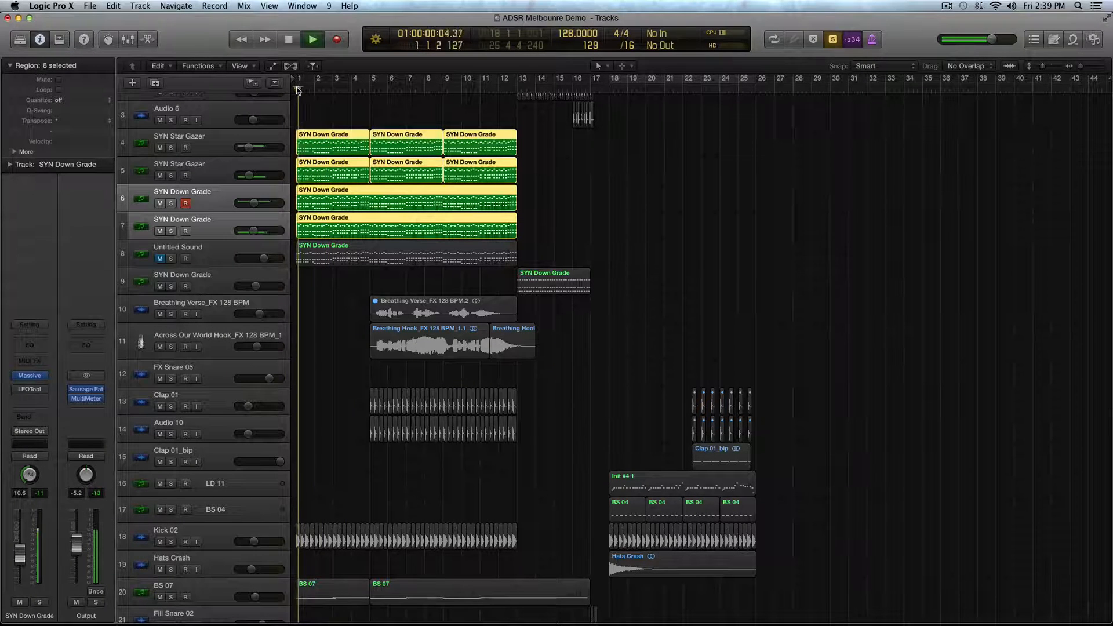
{"action": "key", "text": "space"}
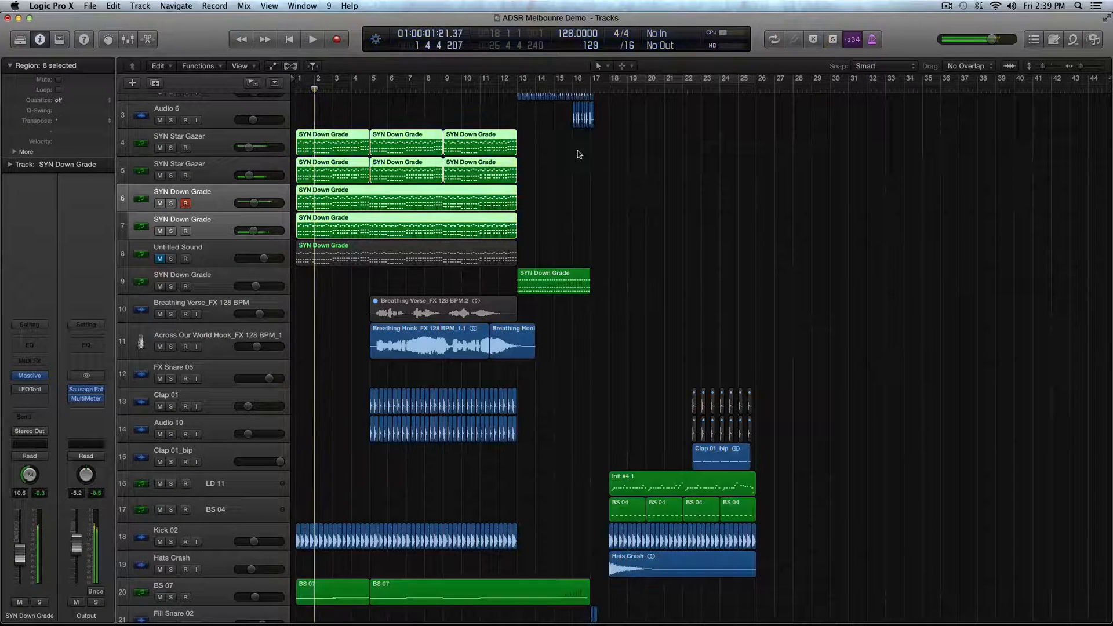
{"action": "left_click", "coordinate": [597, 177]}
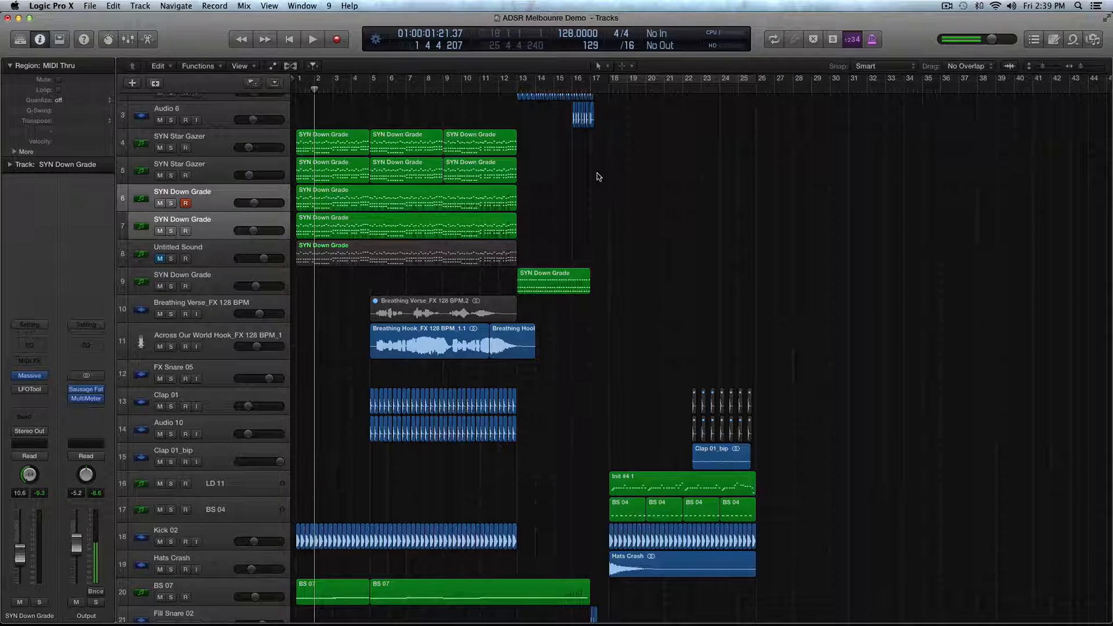
- Unmute the Untitled Sound track and select it
{"action": "scroll", "coordinate": [598, 177], "scroll_direction": "down", "scroll_amount": 3}
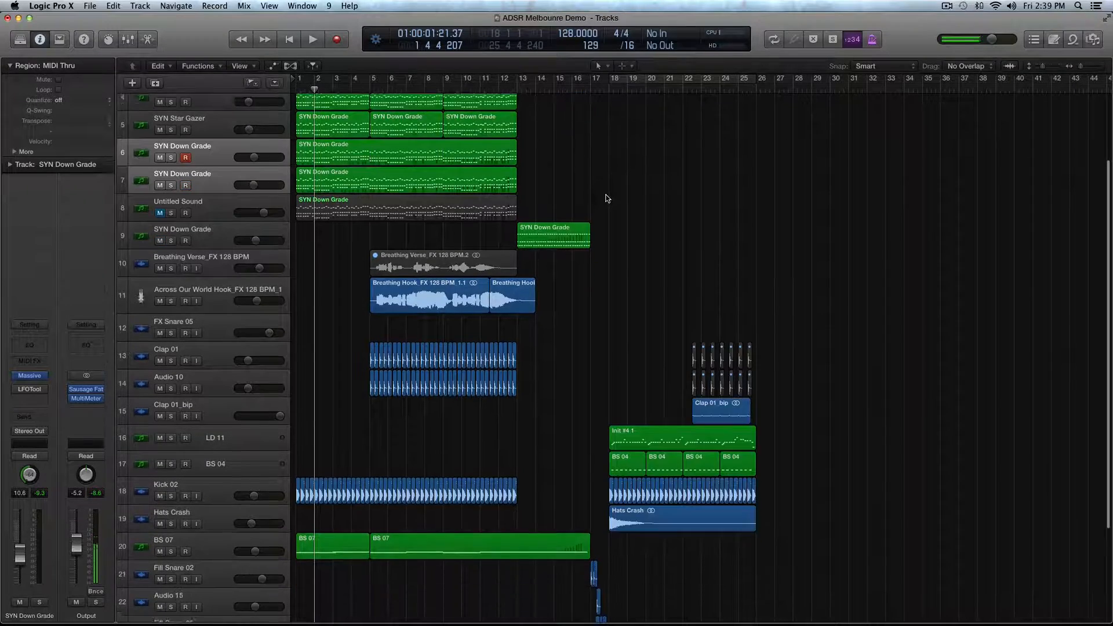
{"action": "scroll", "coordinate": [606, 198], "scroll_direction": "up", "scroll_amount": 6}
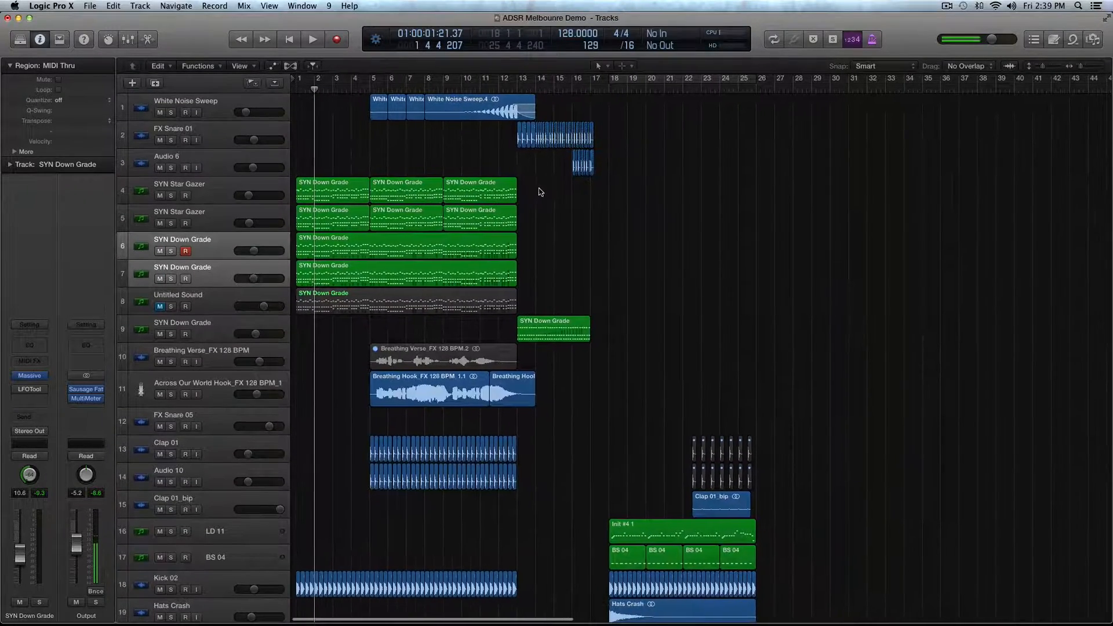
{"action": "left_click", "coordinate": [227, 271]}
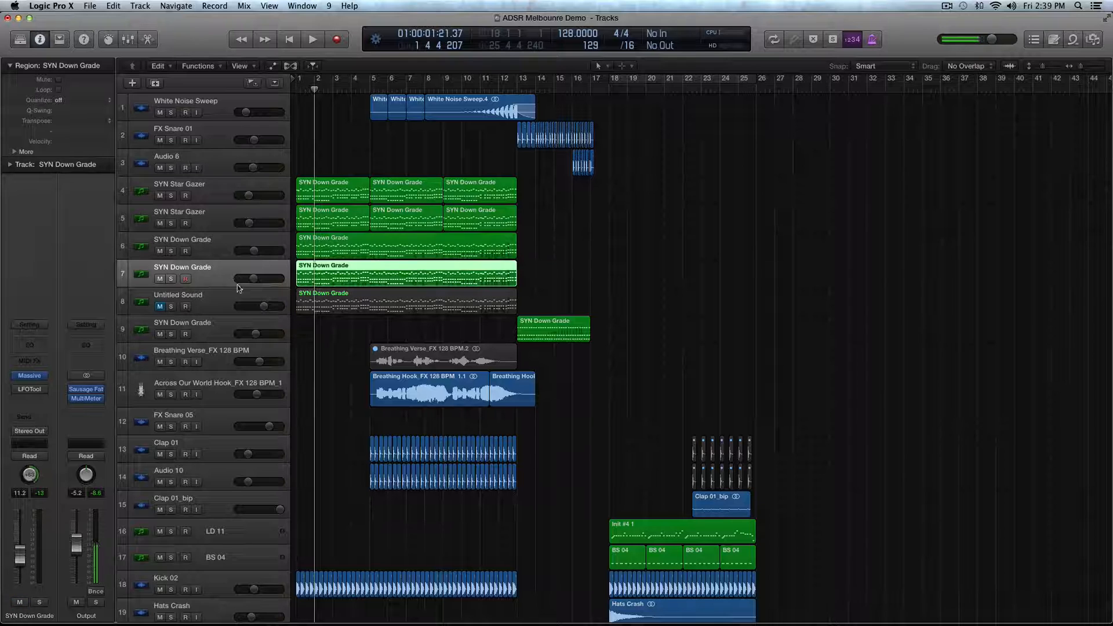
{"action": "left_click", "coordinate": [161, 307]}
{"action": "left_click", "coordinate": [226, 302]}
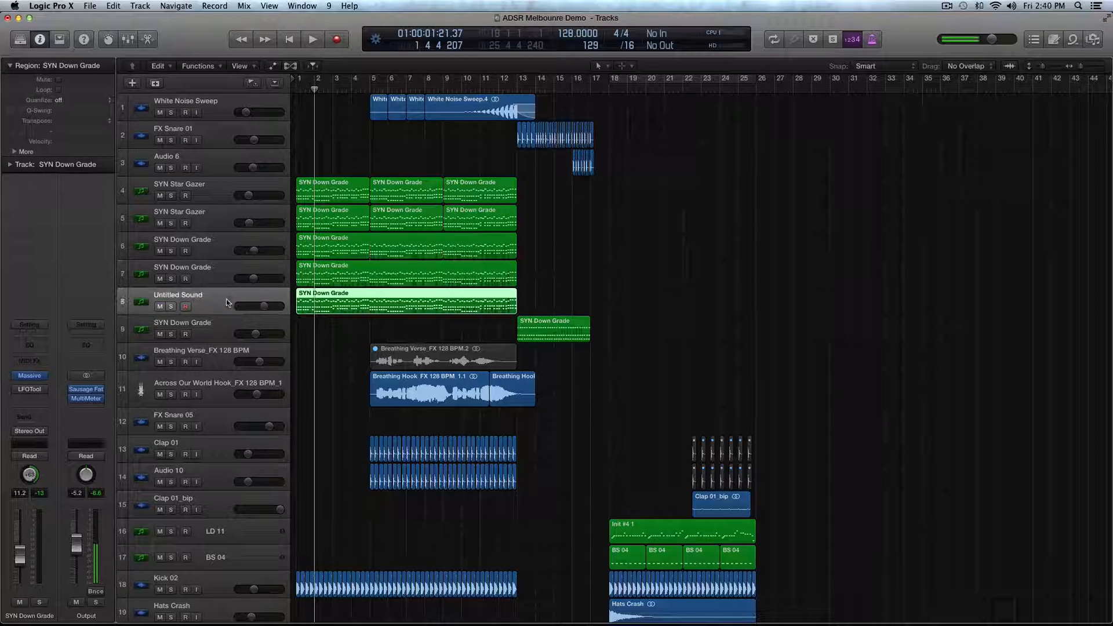
- Solo the Untitled Sound track's region and play it from bar 1
{"action": "key", "text": "s"}
{"action": "left_click", "coordinate": [296, 93]}
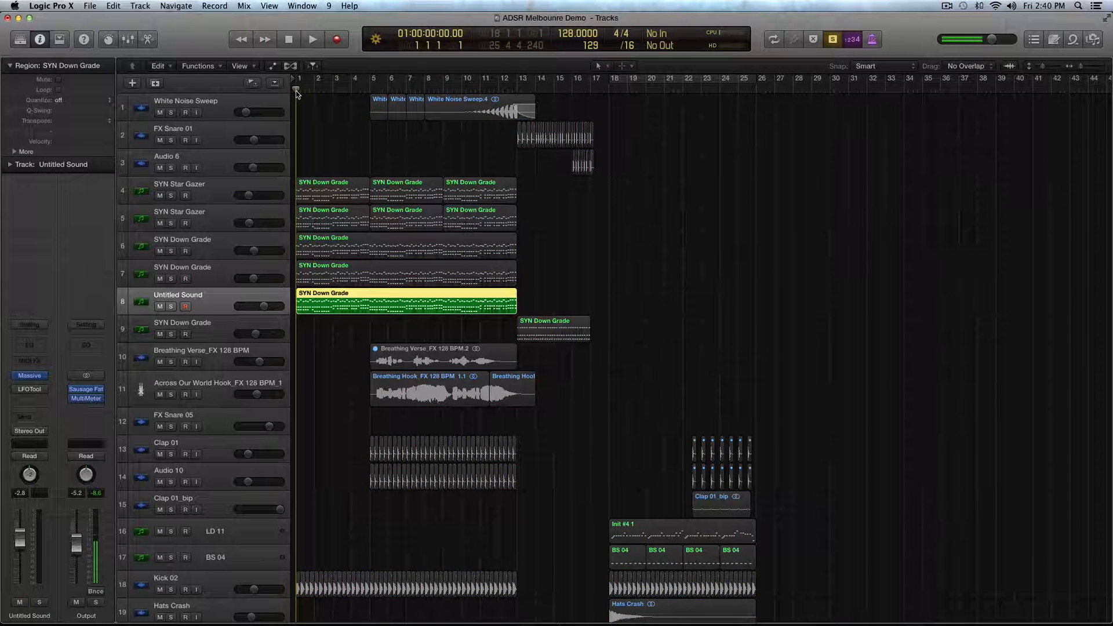
{"action": "key", "text": "space"}
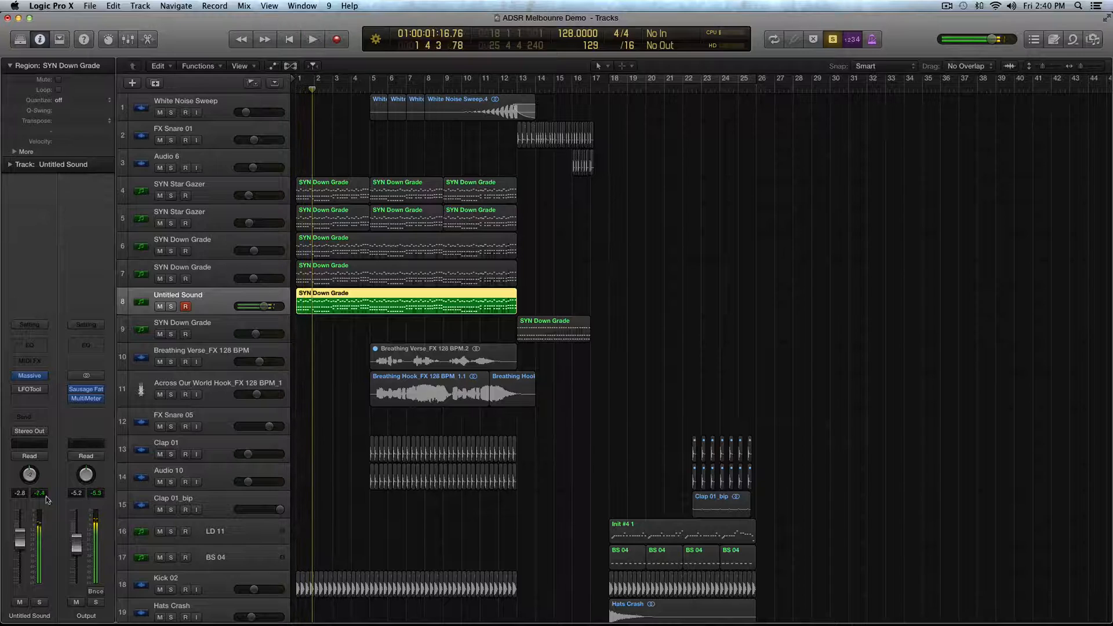
- Open the Untitled Sound track's Massive synth and move its window clear of the track list
{"action": "double_click", "coordinate": [164, 299]}
{"action": "left_click_drag", "start_coordinate": [212, 49], "coordinate": [675, 22]}
- Open track 7's SYN Down Grade Massive patch beside the Untitled Sound patch to compare them, then close the SYN Down Grade window
{"action": "left_click", "coordinate": [213, 280]}
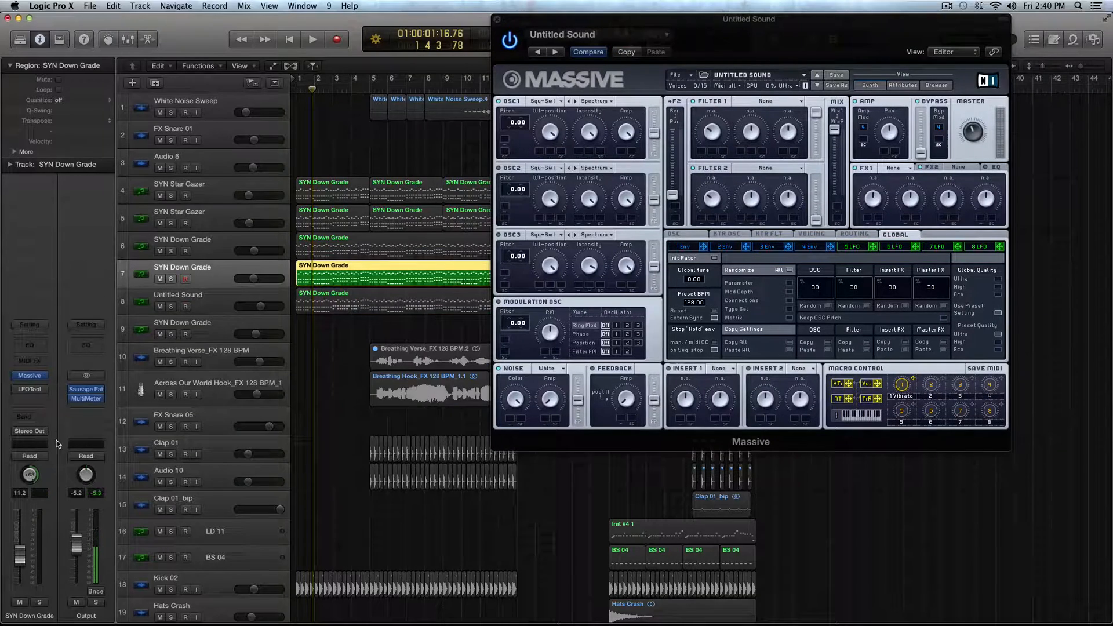
{"action": "left_click", "coordinate": [29, 375]}
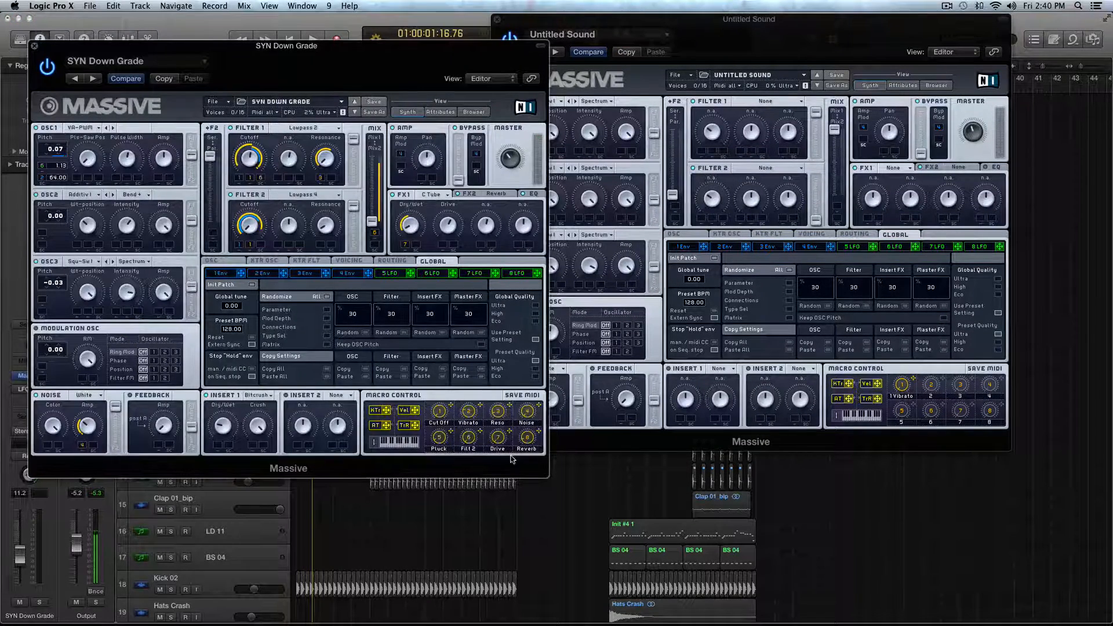
{"action": "left_click_drag", "start_coordinate": [120, 48], "coordinate": [99, 20]}
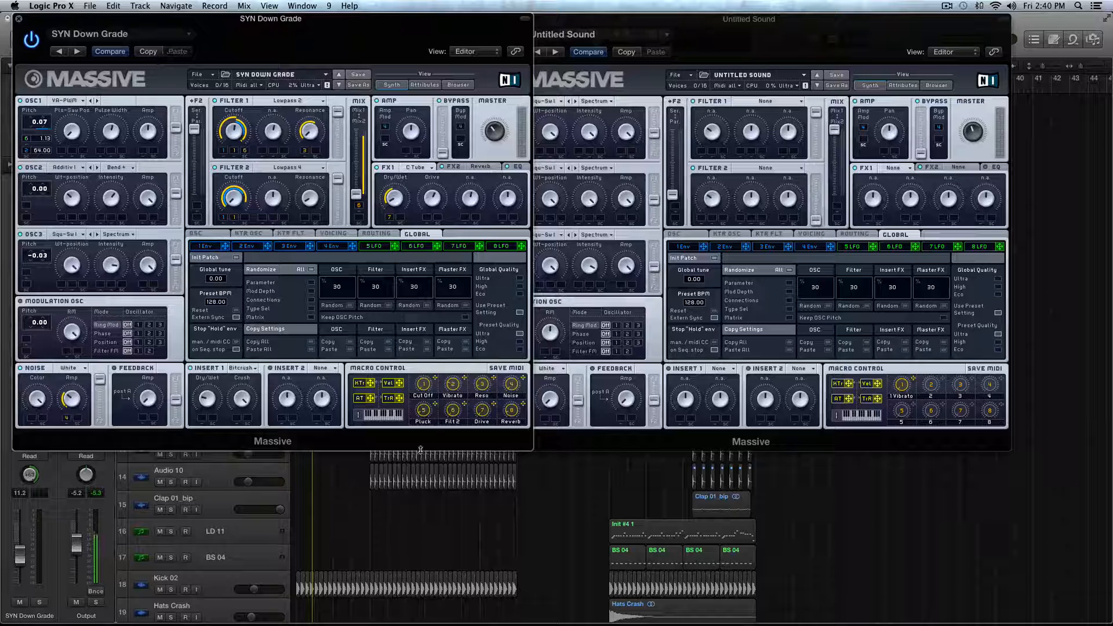
{"action": "left_click", "coordinate": [18, 19]}
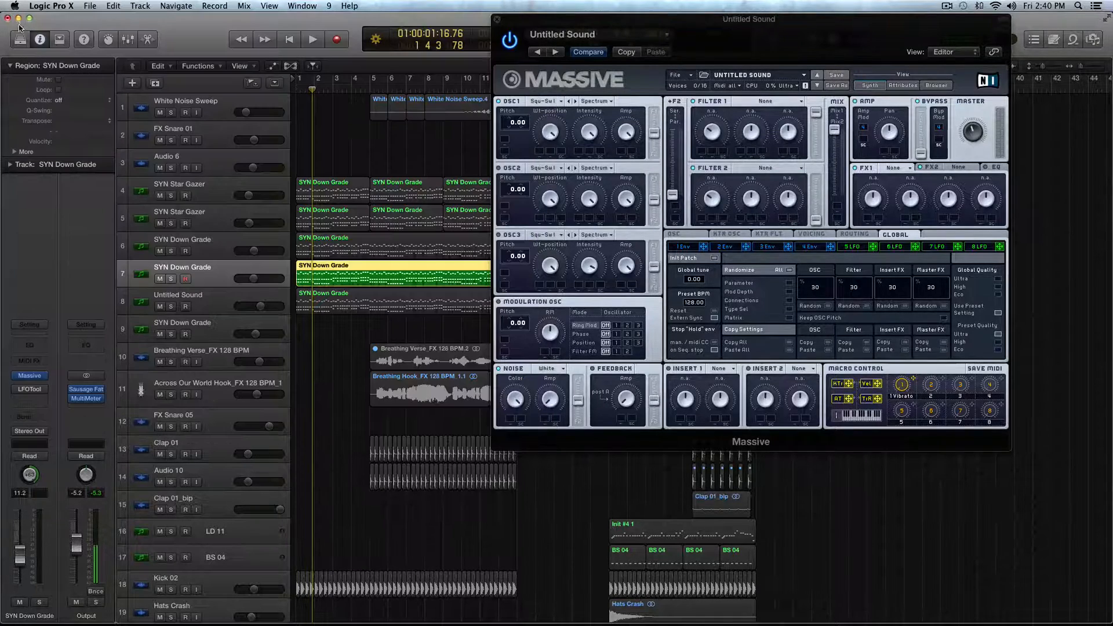
- Select the Untitled Sound track and enlarge the arrangement view around its SYN Down Grade region
{"action": "left_click_drag", "start_coordinate": [557, 16], "coordinate": [404, 14]}
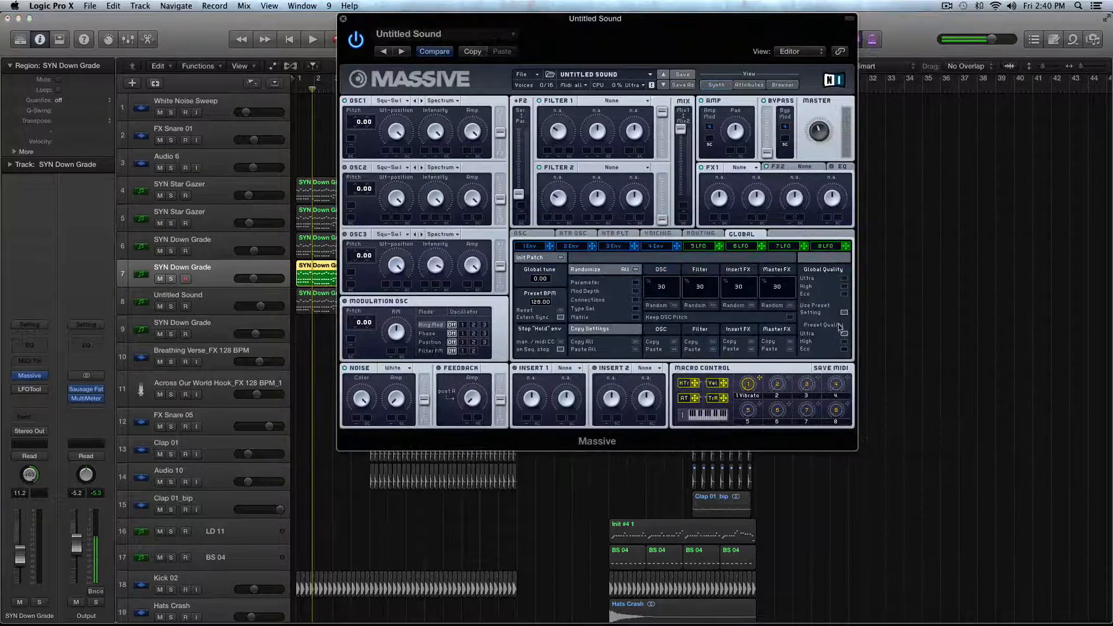
{"action": "left_click", "coordinate": [205, 307]}
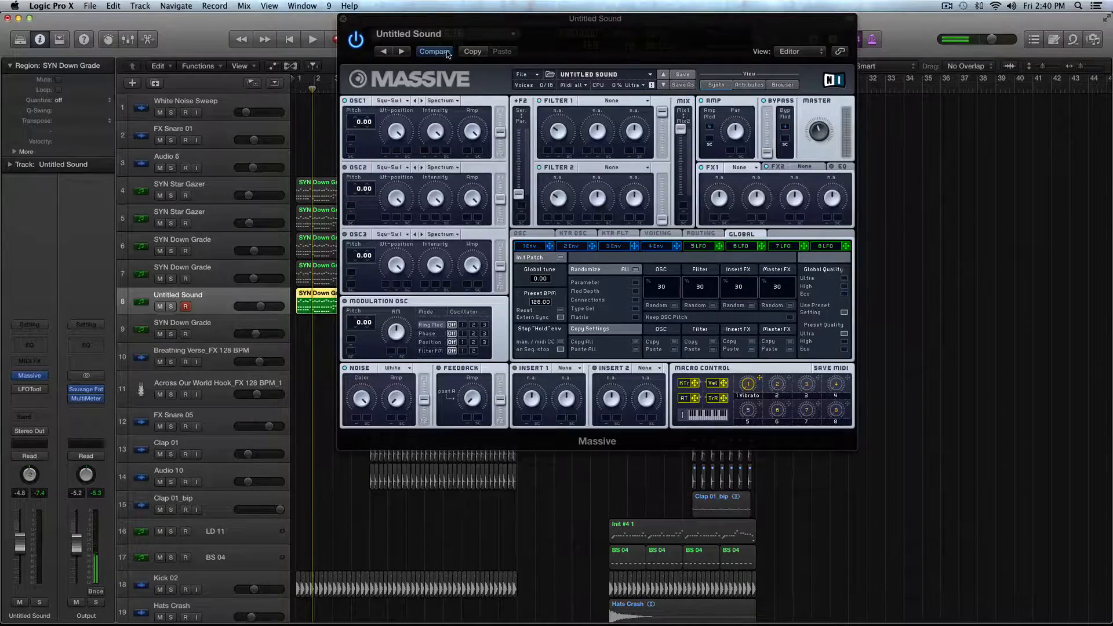
{"action": "key", "text": "super+Down"}
{"action": "key", "text": "super+Down"}
{"action": "key", "text": "super+Right"}
{"action": "key", "text": "super+Right"}
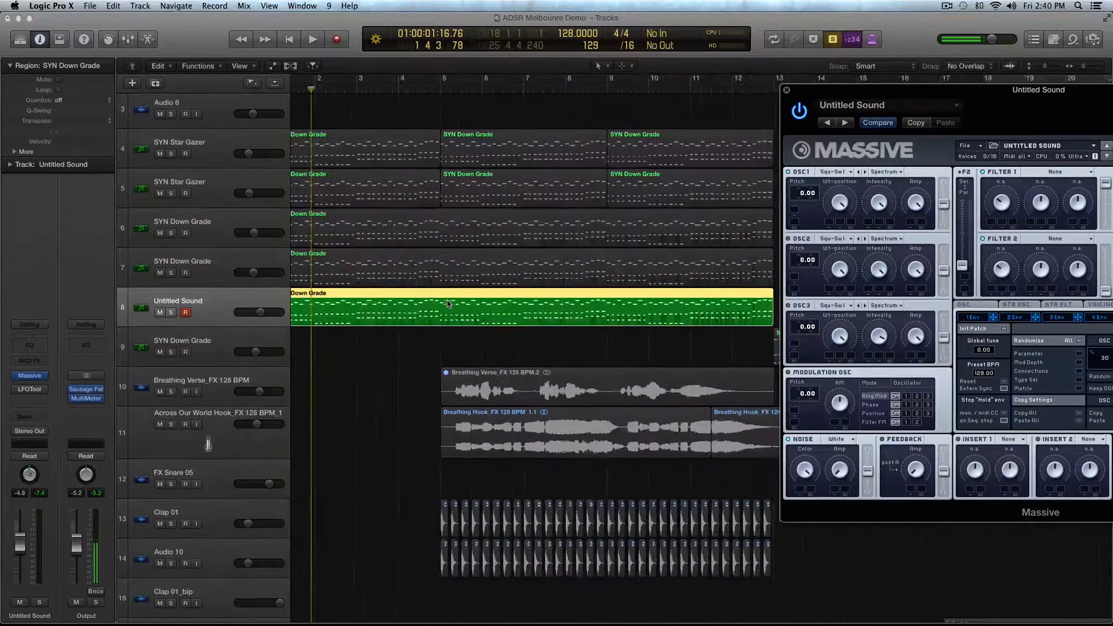
{"action": "key", "text": "super+Down"}
{"action": "key", "text": "super+Down"}
{"action": "scroll", "coordinate": [581, 398], "scroll_direction": "right", "scroll_amount": 3}
{"action": "scroll", "coordinate": [581, 398], "scroll_direction": "left", "scroll_amount": 3}
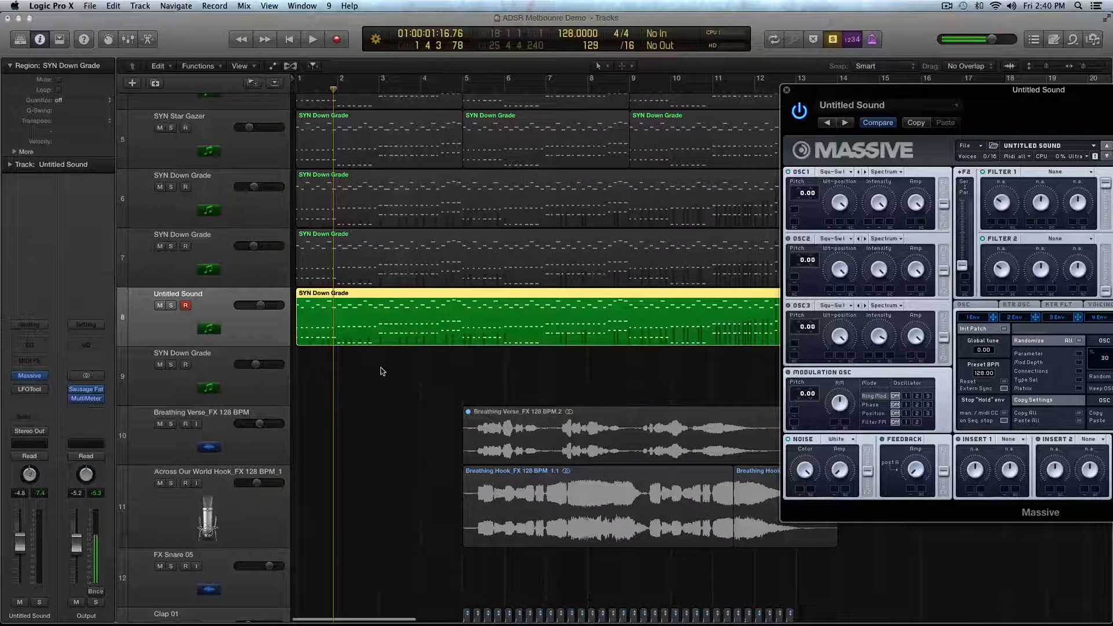
- Bring the Massive window back over the arrangement and set OSC1's wavetable to Pulse-Saw PWM and OSC2's to Additivmix I
{"action": "key", "text": "a"}
{"action": "key", "text": "a"}
{"action": "left_click_drag", "start_coordinate": [860, 93], "coordinate": [527, 61]}
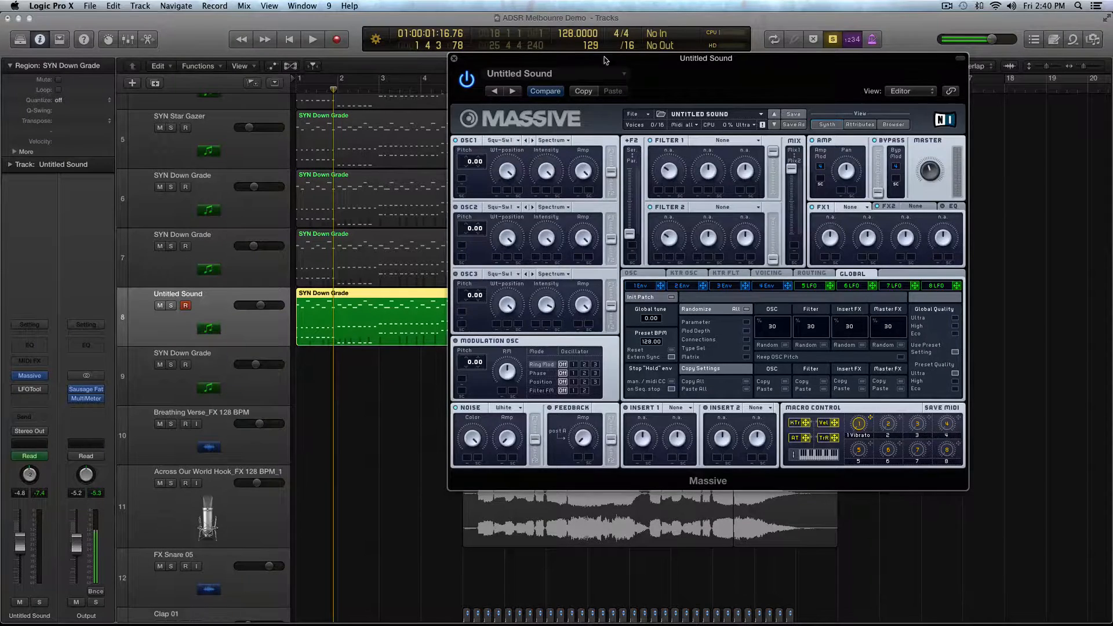
{"action": "left_click_drag", "start_coordinate": [604, 60], "coordinate": [469, 96]}
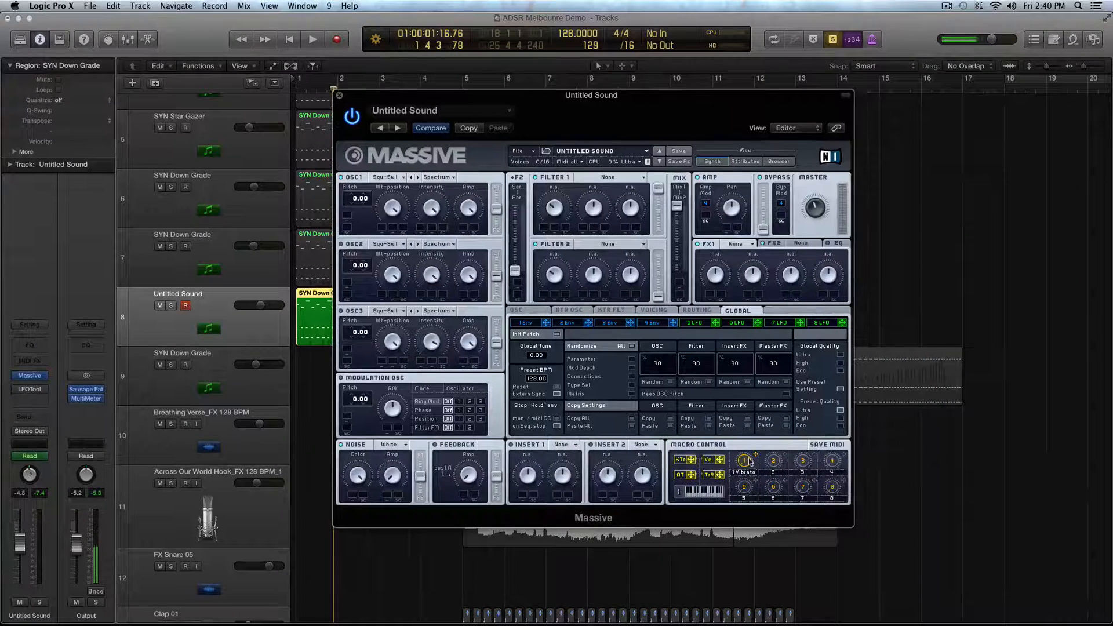
{"action": "left_click_drag", "start_coordinate": [384, 100], "coordinate": [343, 97]}
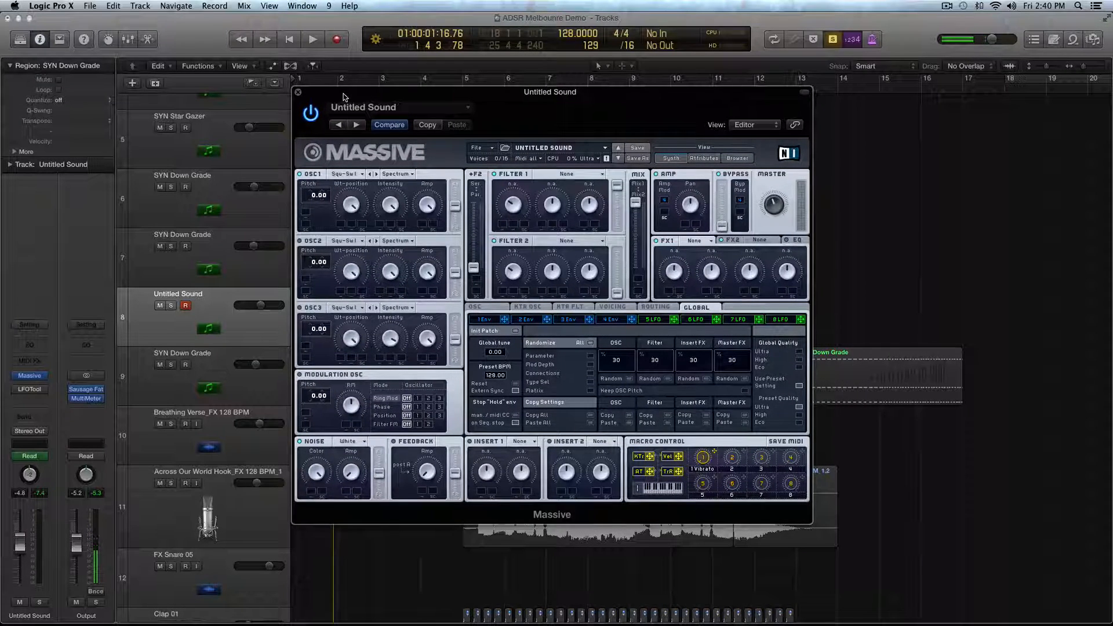
{"action": "left_click", "coordinate": [353, 175]}
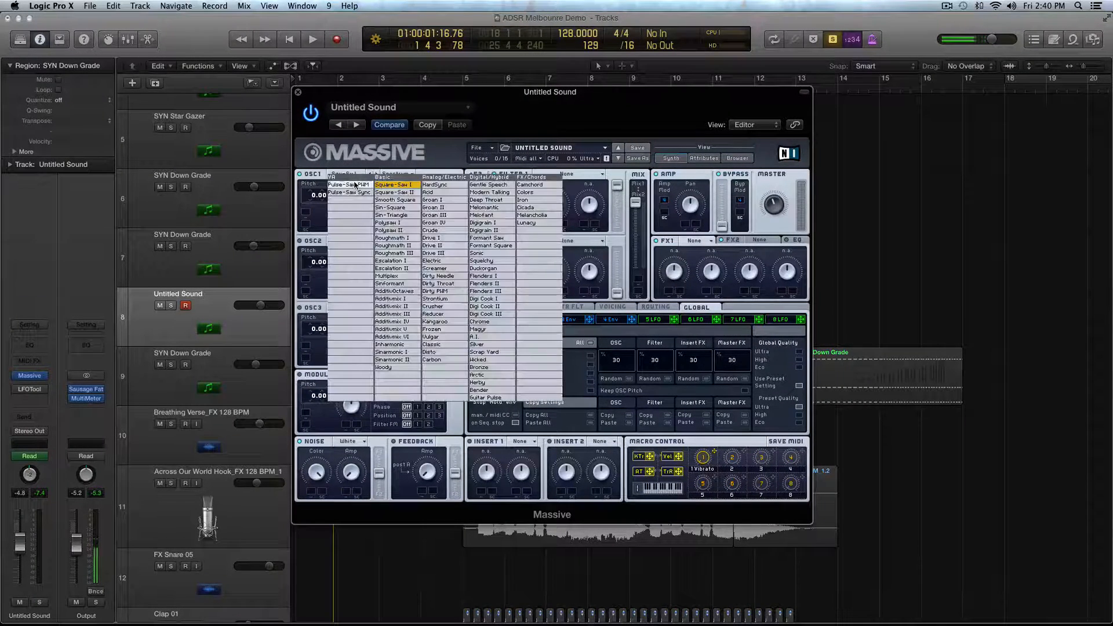
{"action": "left_click", "coordinate": [356, 188]}
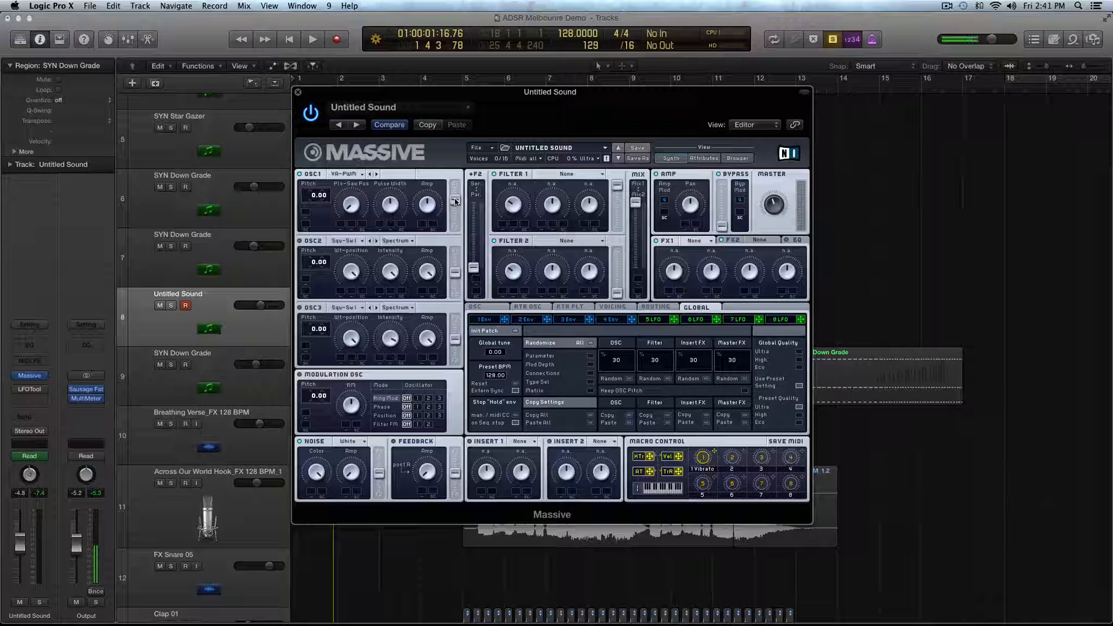
{"action": "left_click", "coordinate": [348, 241]}
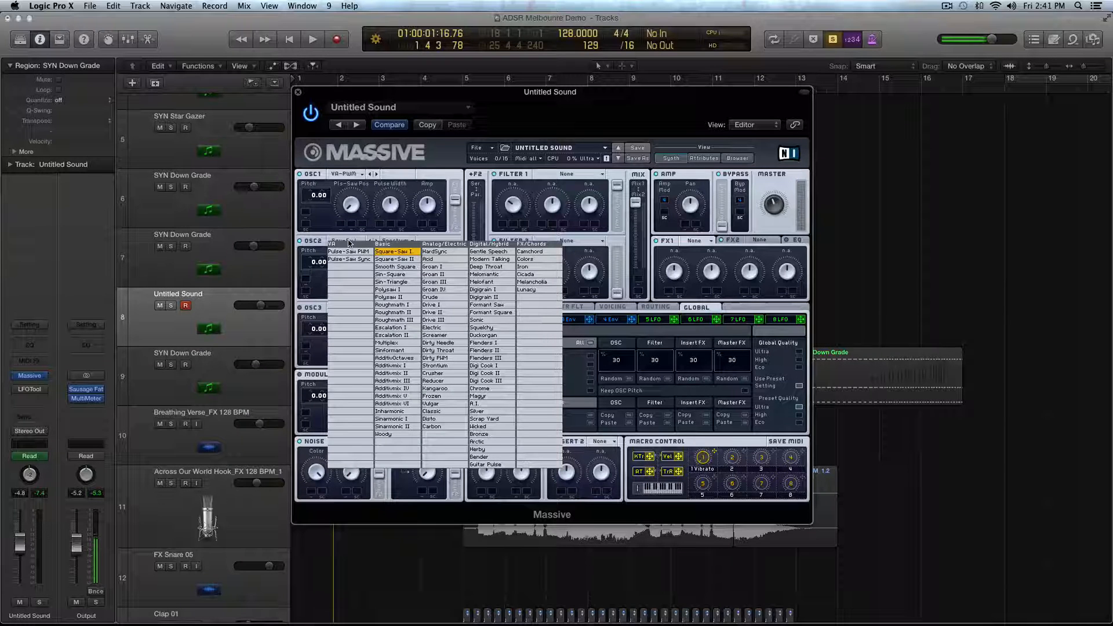
{"action": "left_click", "coordinate": [408, 367]}
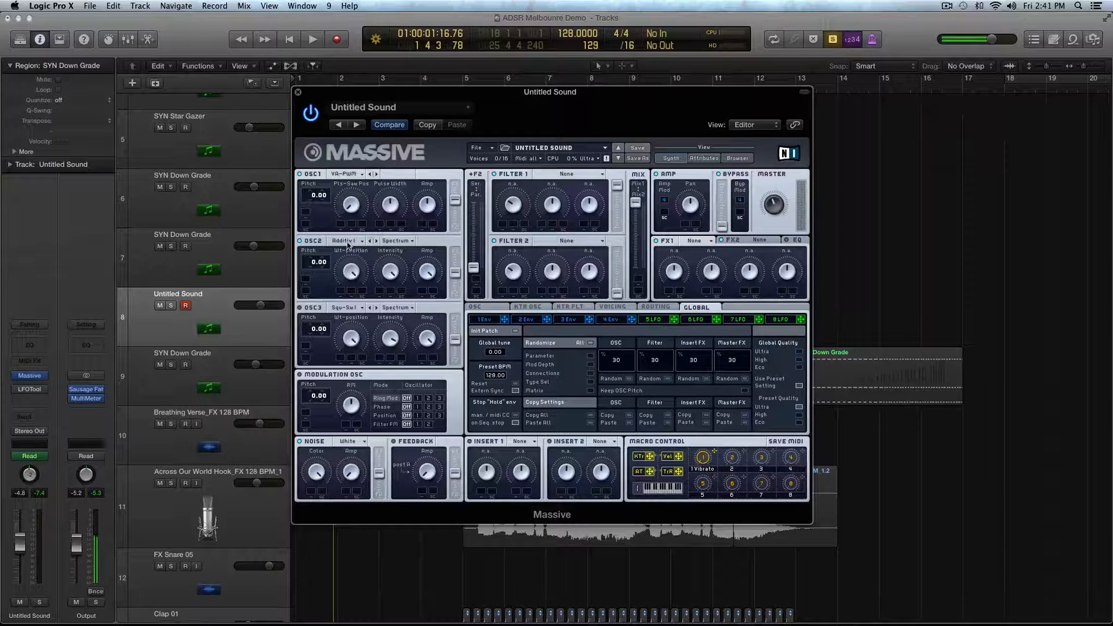
{"action": "left_click", "coordinate": [343, 175]}
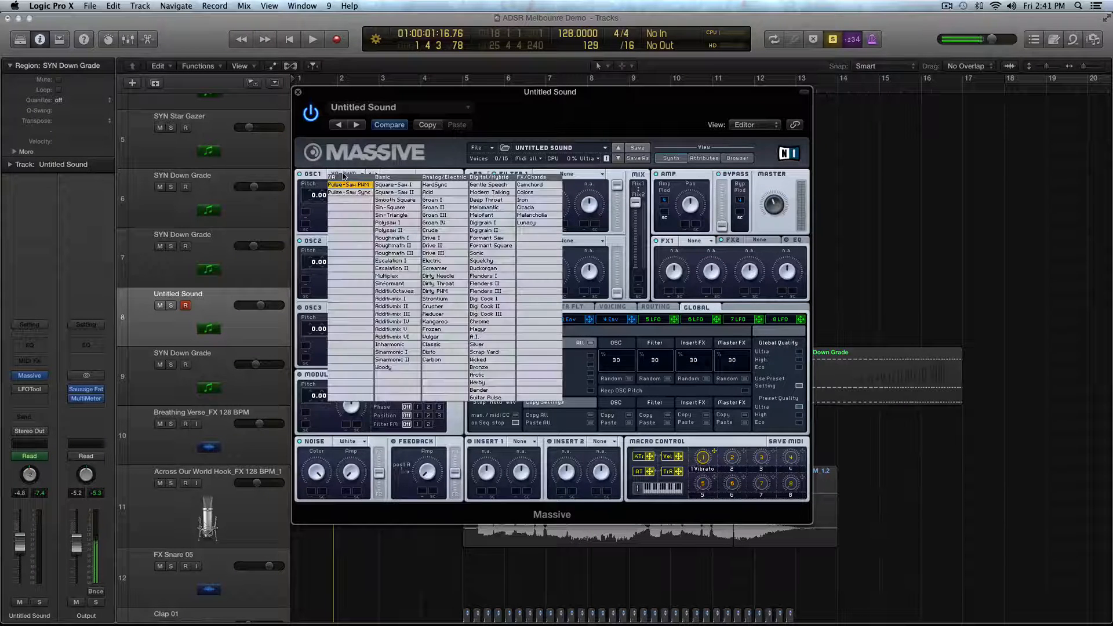
{"action": "left_click", "coordinate": [322, 223]}
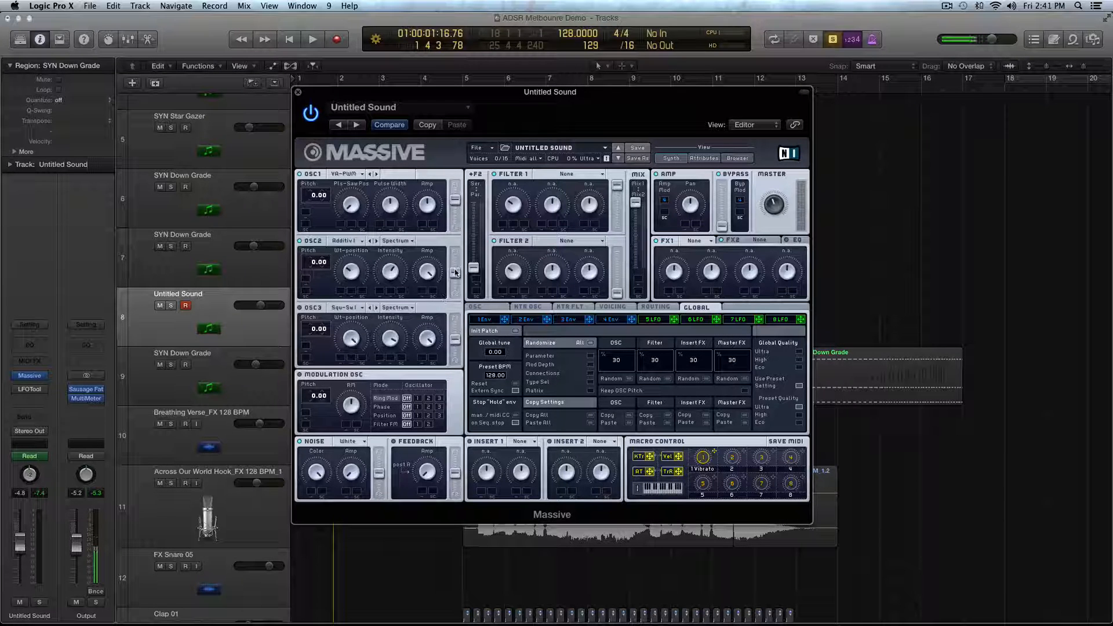
- Shift the filter routing of OSC1, OSC2 and OSC3 toward Filter 1 and detune OSC1 to 0.07 and OSC2 to -0.03
{"action": "left_click_drag", "start_coordinate": [455, 273], "coordinate": [454, 262]}
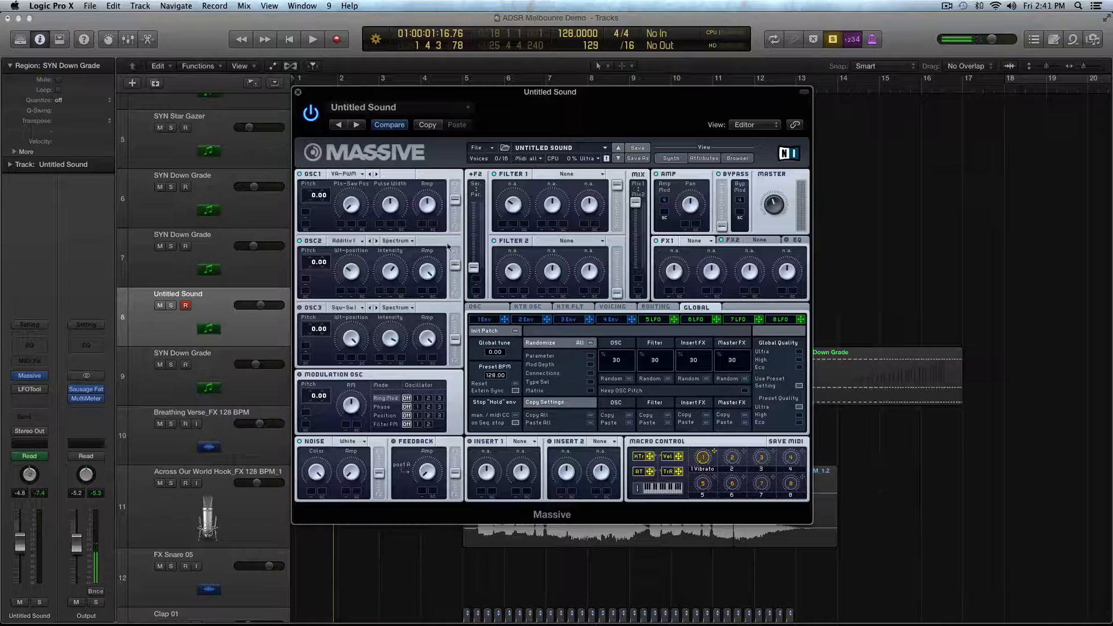
{"action": "left_click_drag", "start_coordinate": [454, 207], "coordinate": [454, 202]}
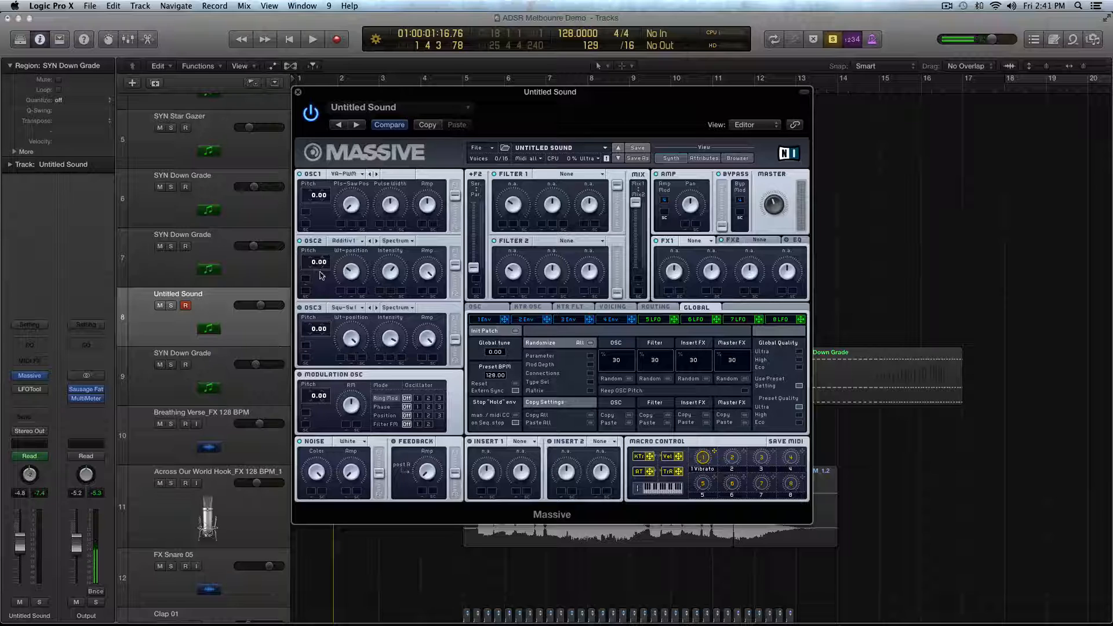
{"action": "left_click_drag", "start_coordinate": [324, 271], "coordinate": [324, 270]}
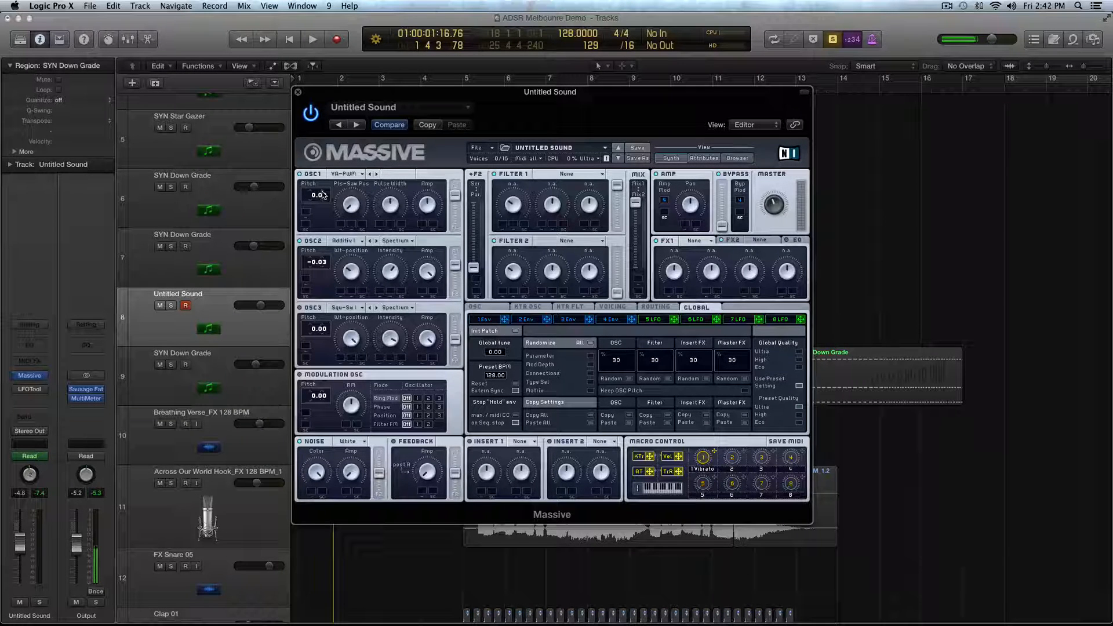
{"action": "left_click_drag", "start_coordinate": [324, 195], "coordinate": [324, 185]}
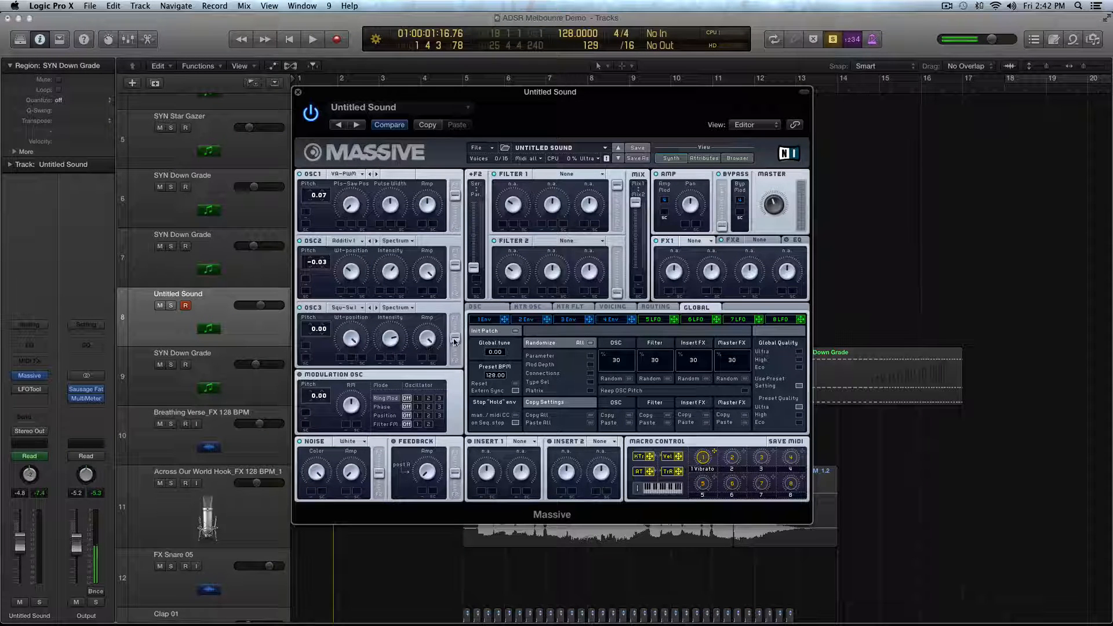
{"action": "left_click_drag", "start_coordinate": [453, 340], "coordinate": [454, 335]}
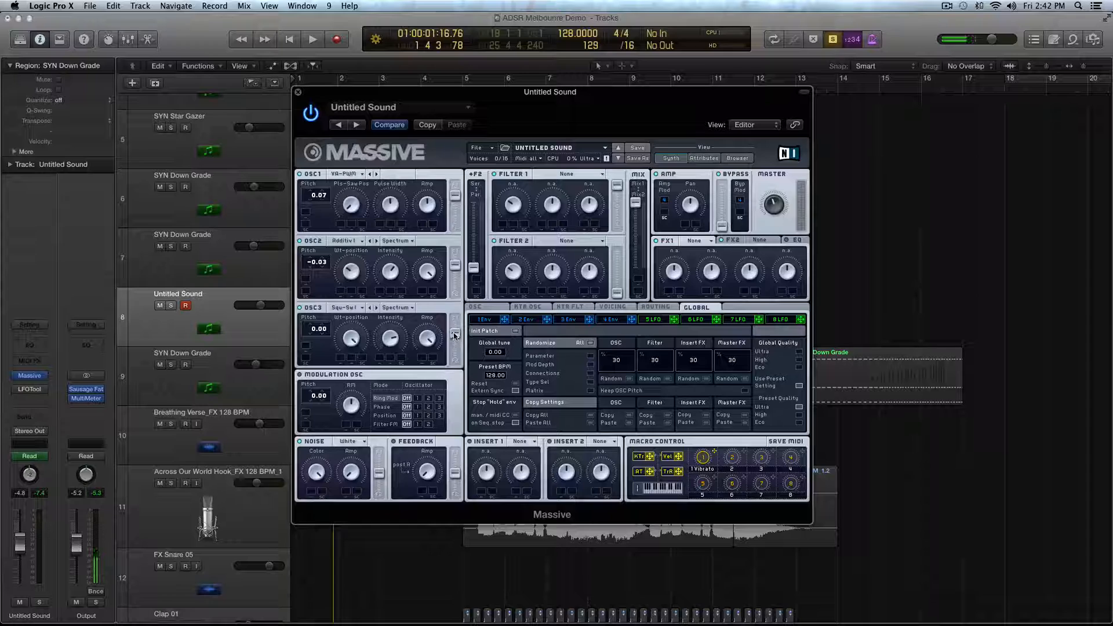
- Set a cycle range from bar 1 to about bar 4 and play the Untitled Sound patch over it
{"action": "left_click_drag", "start_coordinate": [316, 91], "coordinate": [446, 60]}
{"action": "key", "text": "space"}
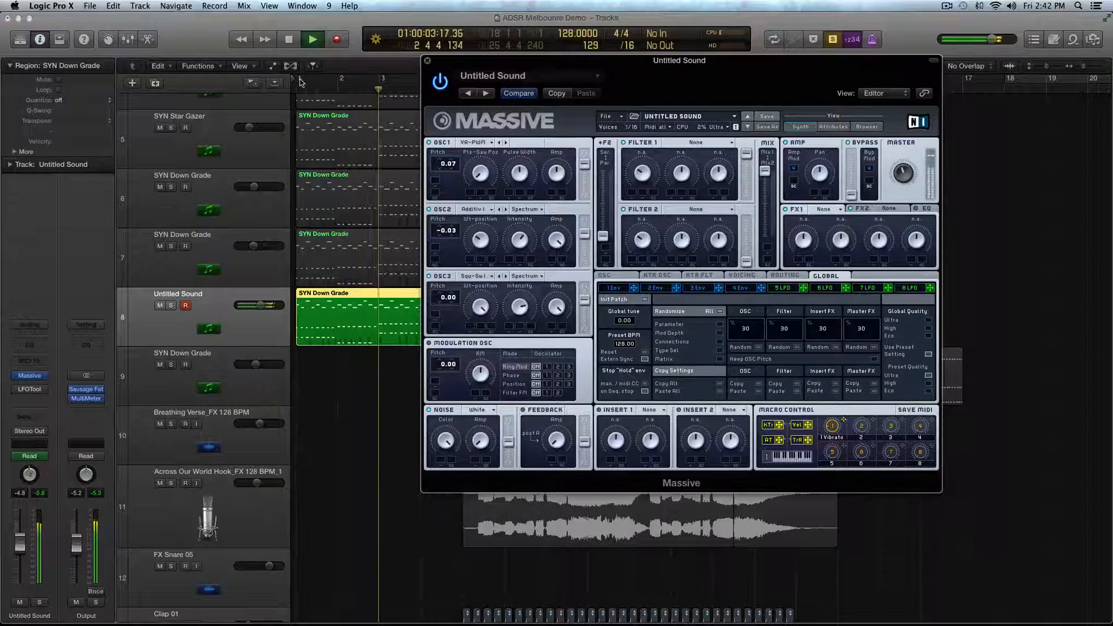
{"action": "left_click_drag", "start_coordinate": [301, 82], "coordinate": [478, 71]}
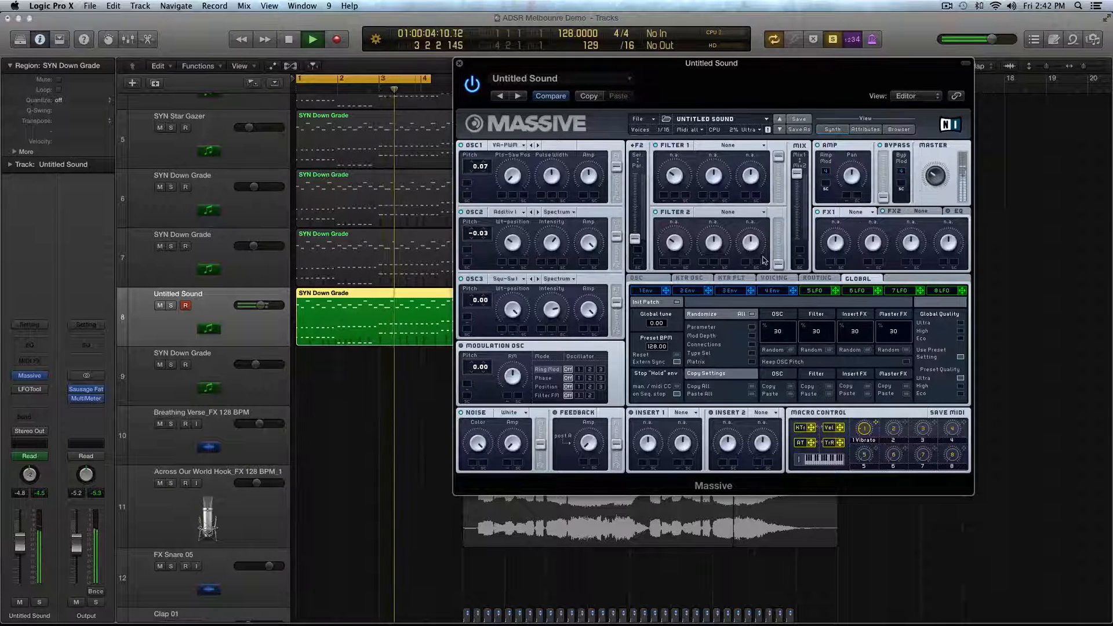
{"action": "key", "text": "space"}
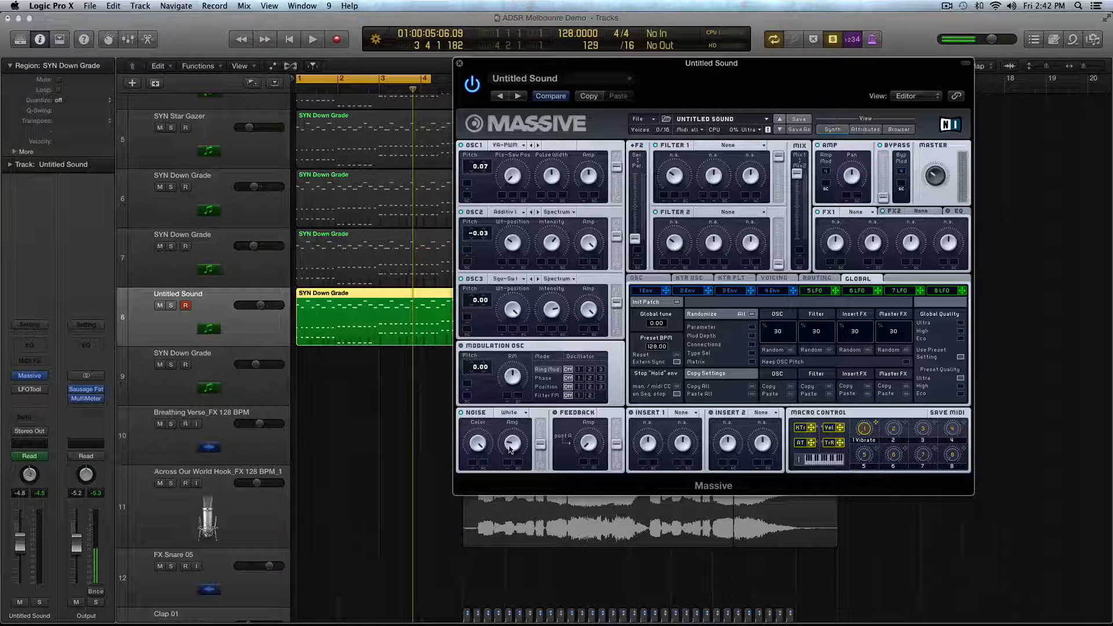
- Audition the loop and shift the Noise oscillator's filter routing slightly toward Filter 1
{"action": "key", "text": "space"}
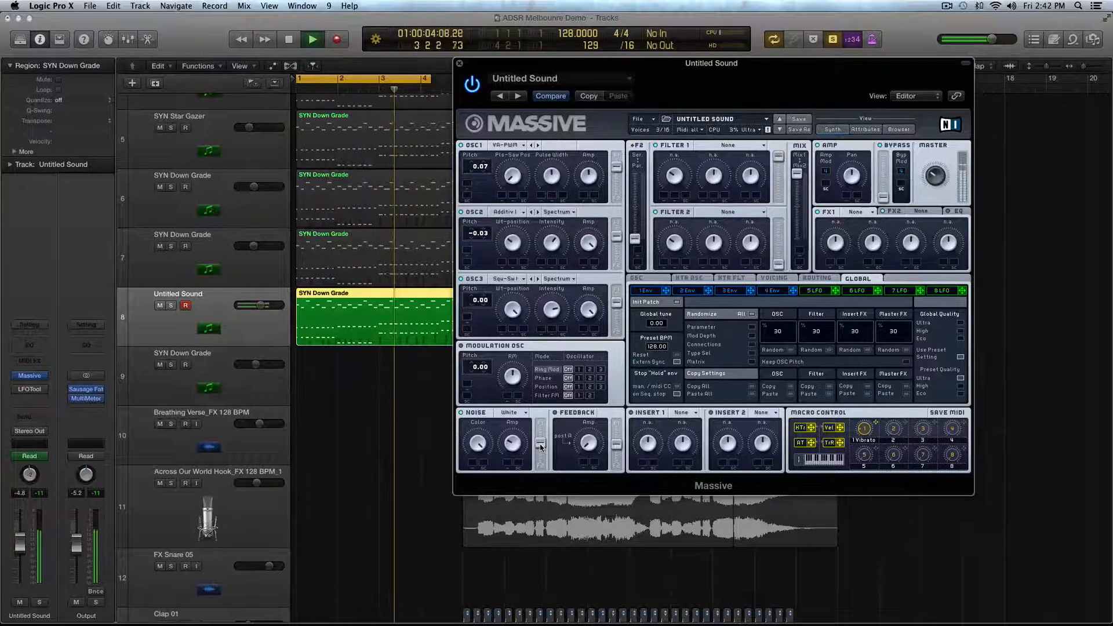
{"action": "key", "text": "space"}
{"action": "left_click_drag", "start_coordinate": [540, 443], "coordinate": [540, 438]}
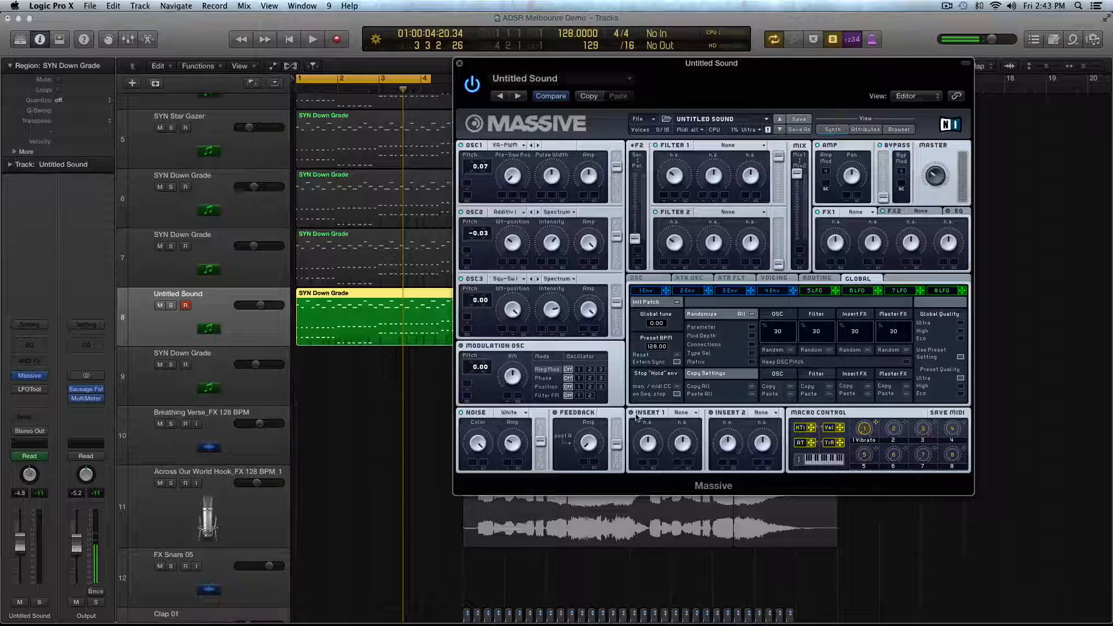
- Load the Bitcrush effect into Insert 1 and play the loop
{"action": "left_click", "coordinate": [681, 412]}
{"action": "left_click", "coordinate": [690, 432]}
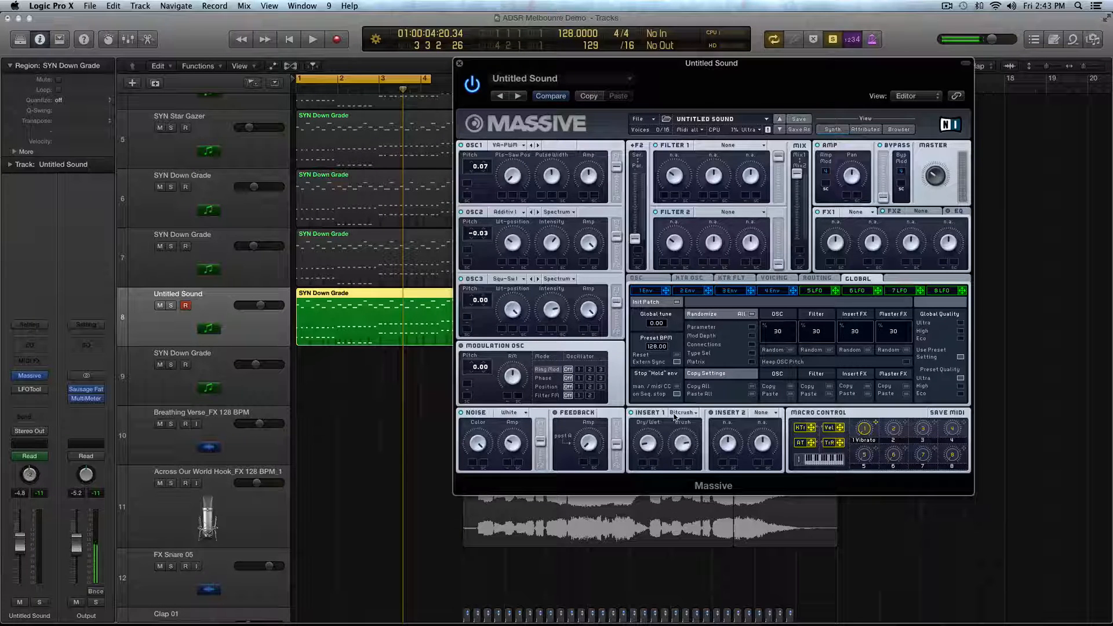
{"action": "key", "text": "space"}
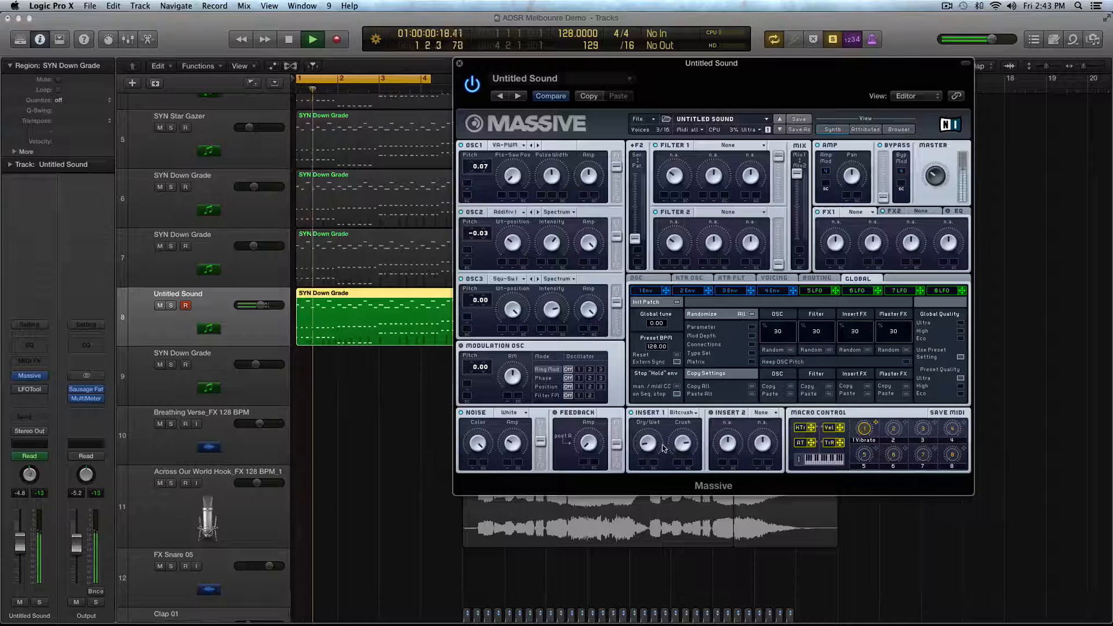
- Look over the patch's Routing and OSC pages while the loop plays, and stop playback
{"action": "left_click", "coordinate": [820, 280]}
{"action": "left_click", "coordinate": [647, 279]}
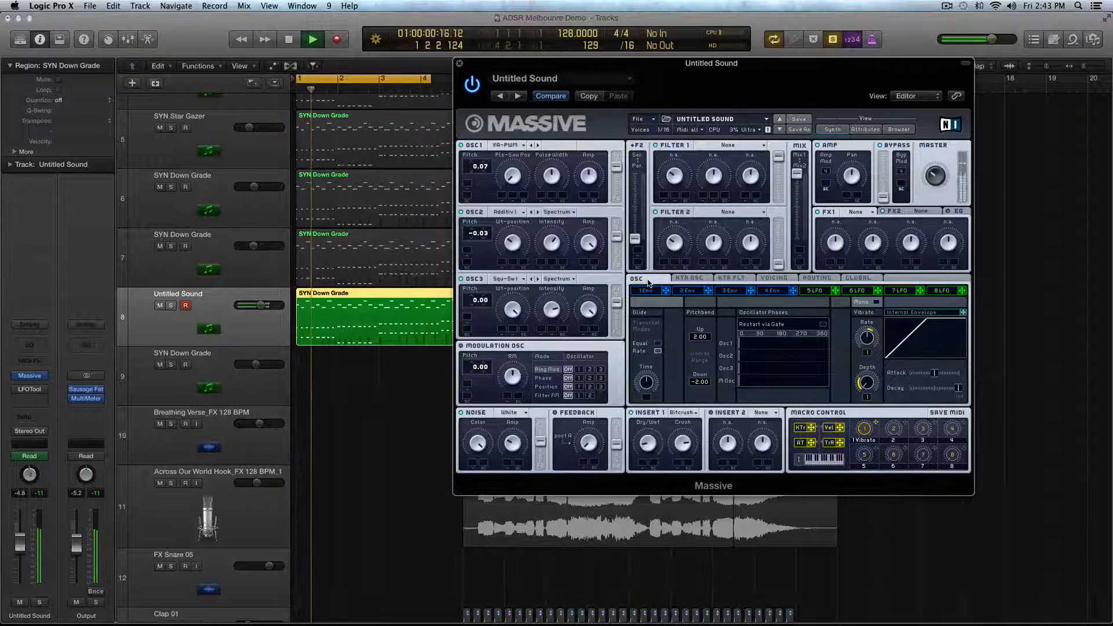
{"action": "key", "text": "space"}
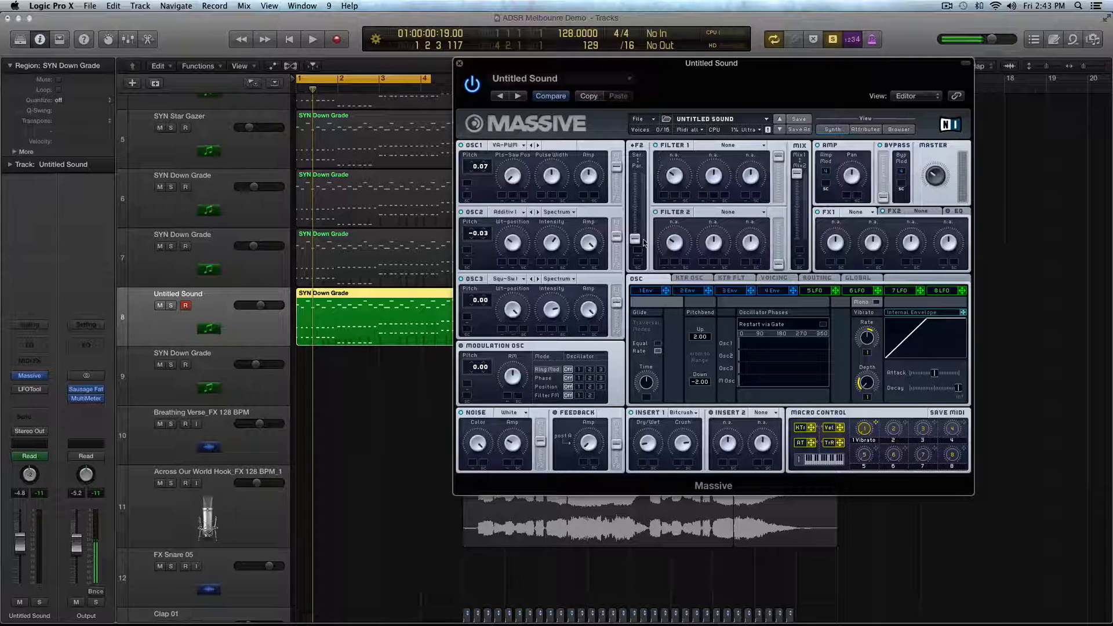
- Set the filter routing fully to serial, load Lowpass 2 into Filter 1 and audition the loop
{"action": "left_click_drag", "start_coordinate": [636, 241], "coordinate": [637, 169]}
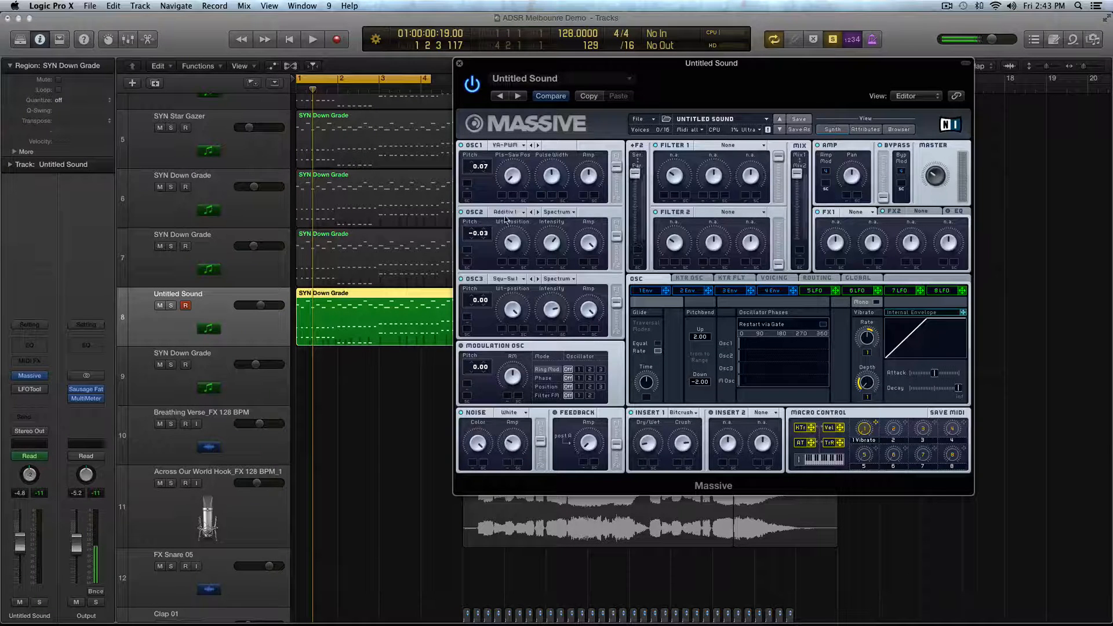
{"action": "left_click", "coordinate": [712, 146]}
{"action": "left_click", "coordinate": [730, 162]}
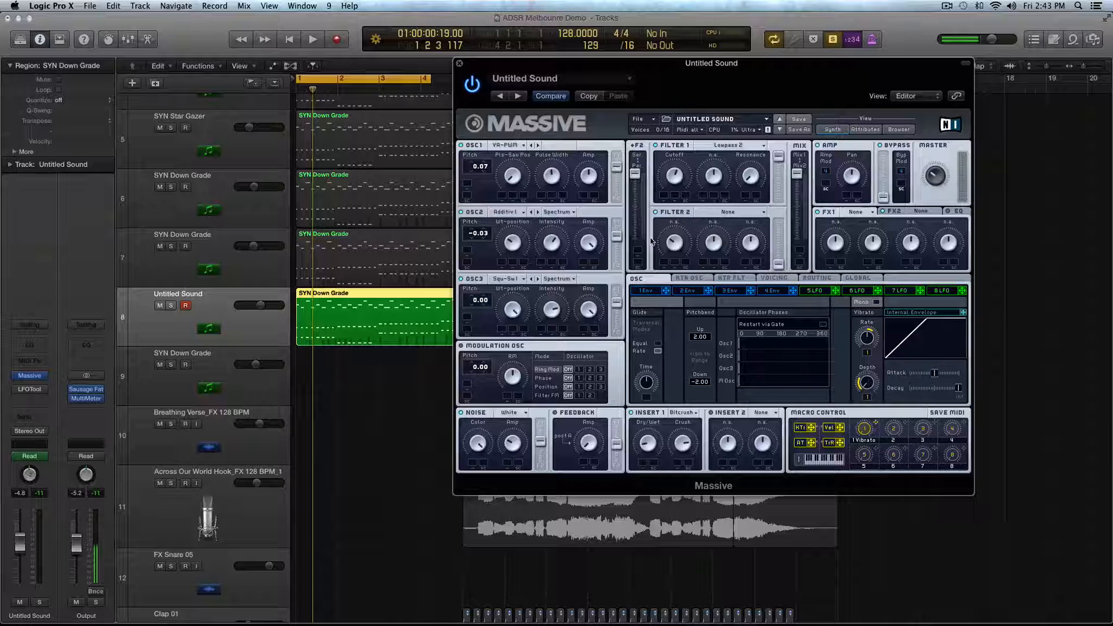
{"action": "key", "text": "space"}
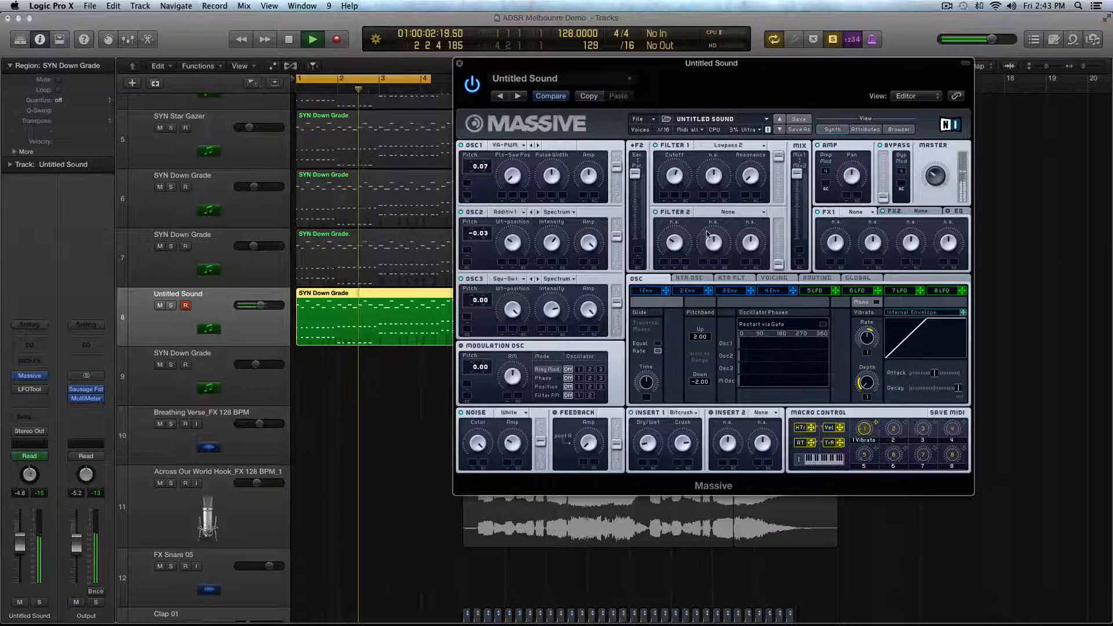
{"action": "key", "text": "space"}
- Load Lowpass 4 into Filter 2 and raise Filter 2's output level to maximum
{"action": "left_click", "coordinate": [737, 212]}
{"action": "left_click", "coordinate": [732, 223]}
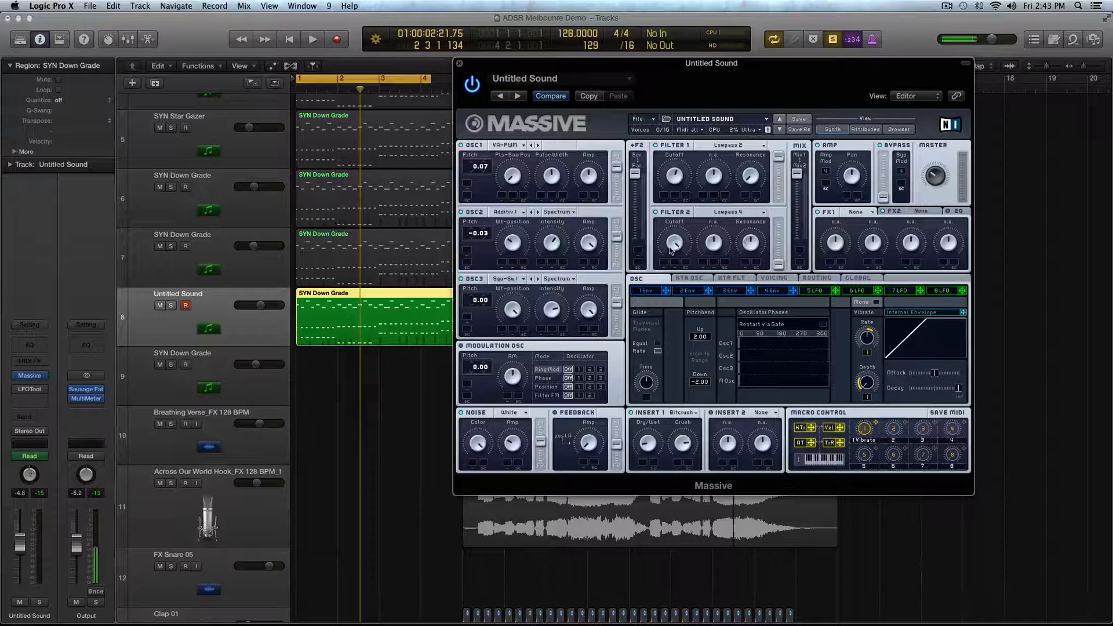
{"action": "left_click_drag", "start_coordinate": [779, 270], "coordinate": [774, 197]}
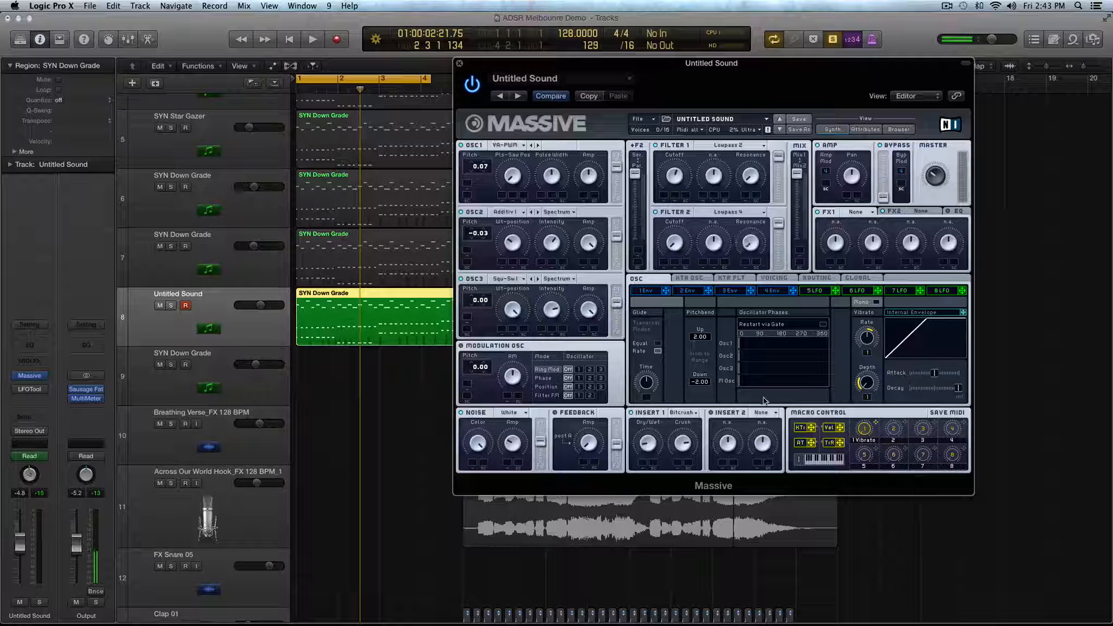
- Shift the filter Mix fader to the Mix2 end while the loop plays, and stop playback
{"action": "key", "text": "space"}
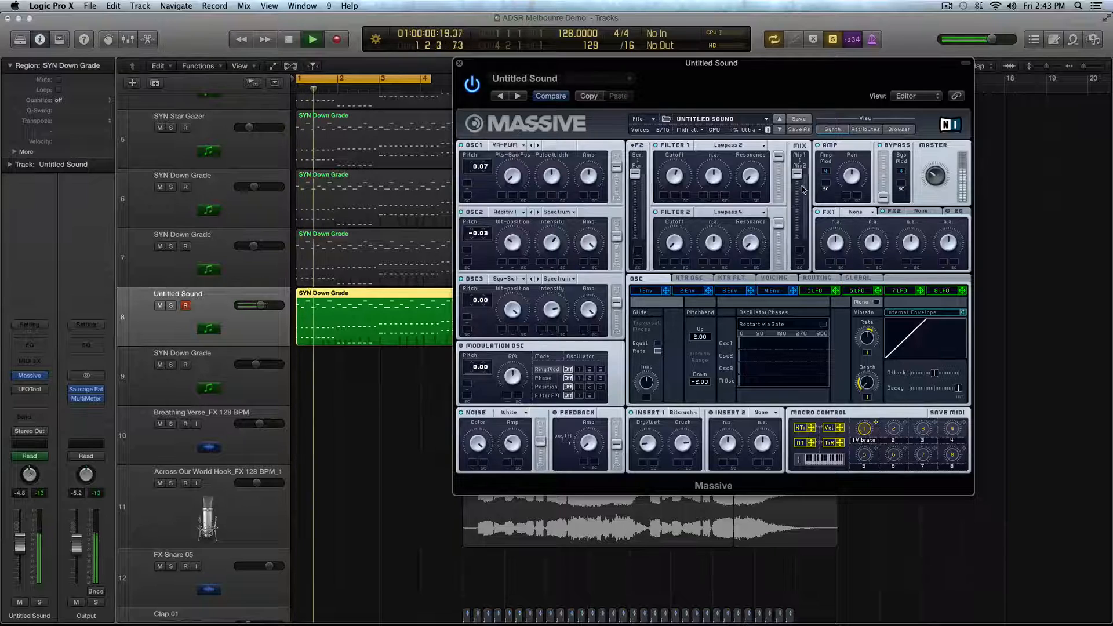
{"action": "left_click_drag", "start_coordinate": [797, 174], "coordinate": [798, 243]}
{"action": "key", "text": "shift+space"}
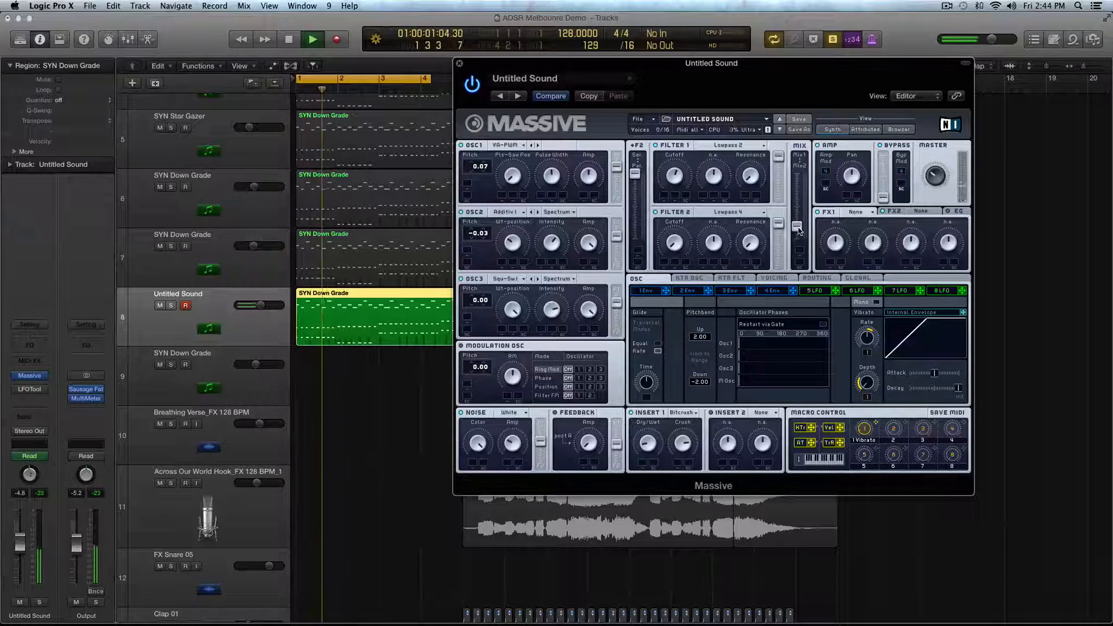
{"action": "key", "text": "space"}
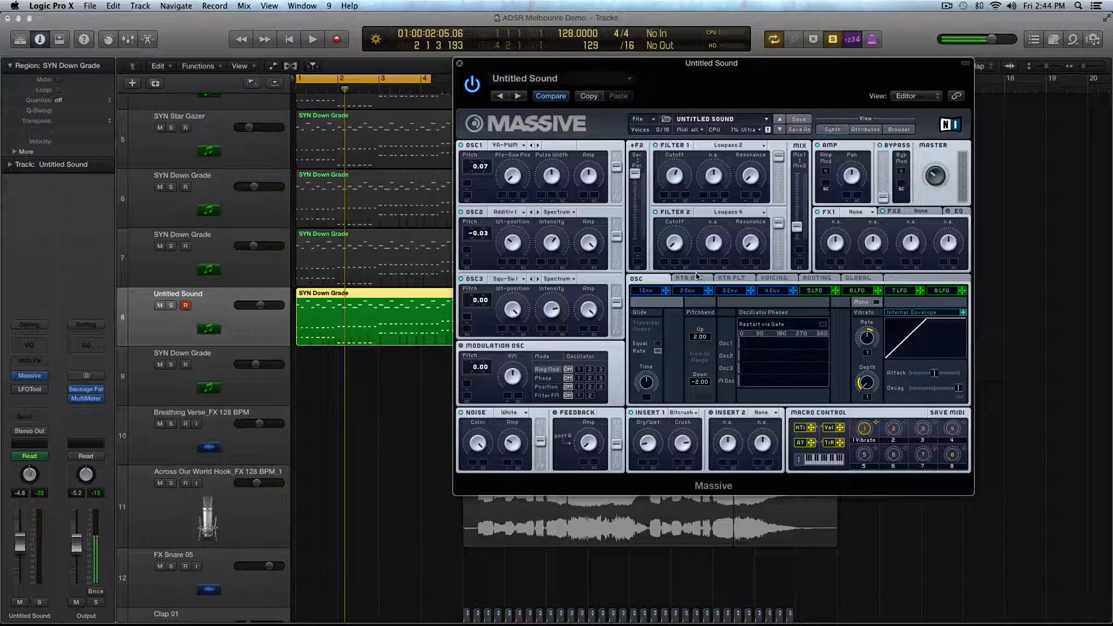
- Swap the macro controls so that Vibrato sits on macro 2 and macro 1 is free
{"action": "right_click", "coordinate": [876, 426]}
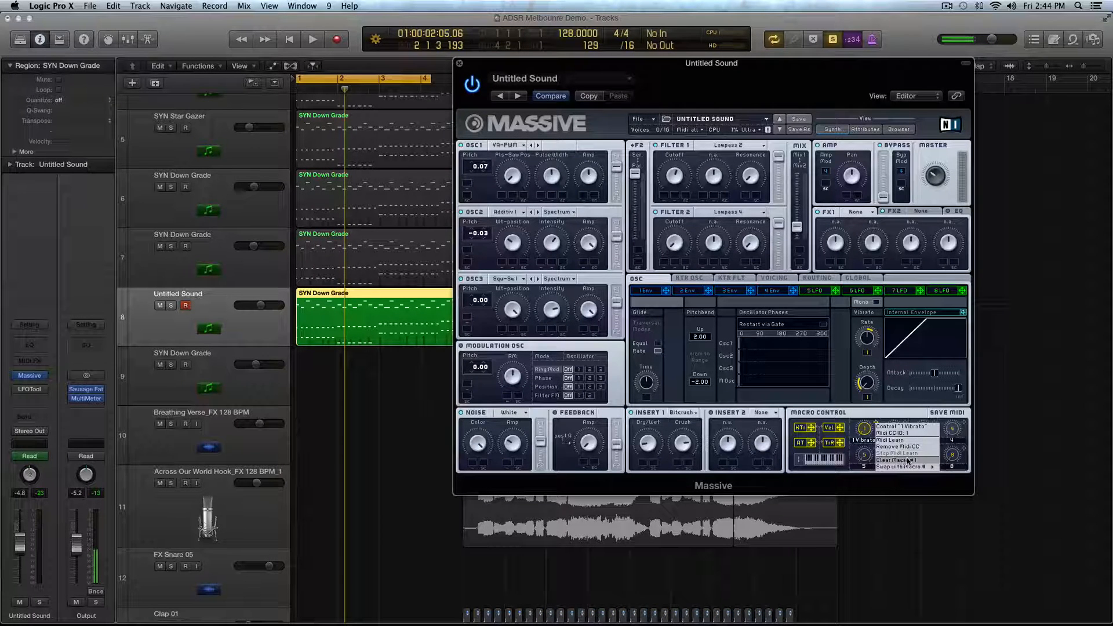
{"action": "mouse_move", "coordinate": [913, 466]}
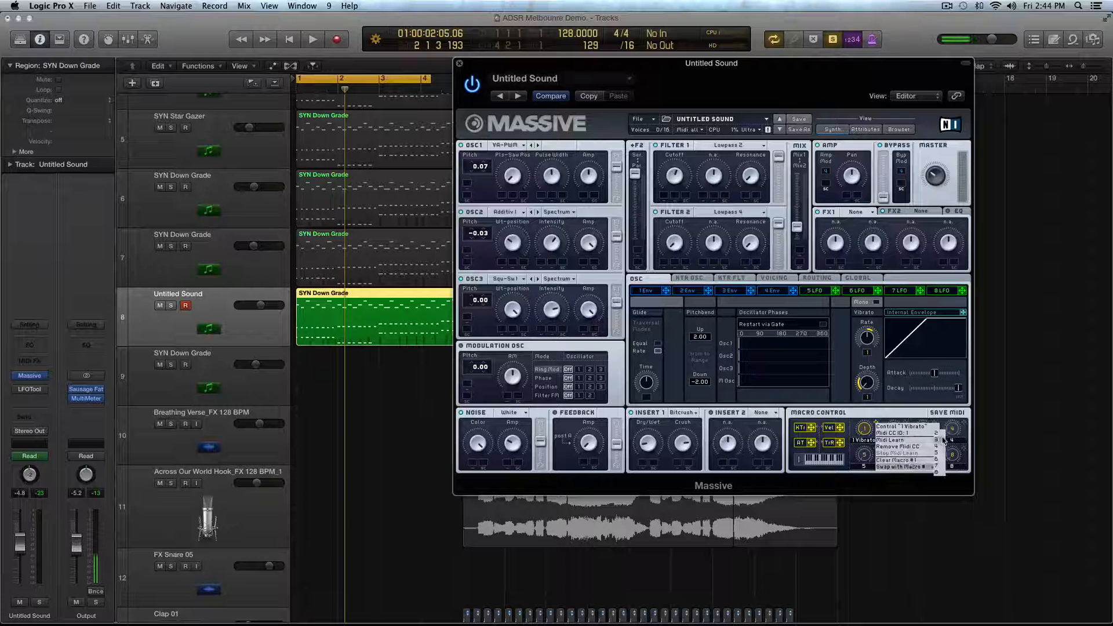
{"action": "left_click", "coordinate": [939, 441]}
{"action": "right_click", "coordinate": [936, 427]}
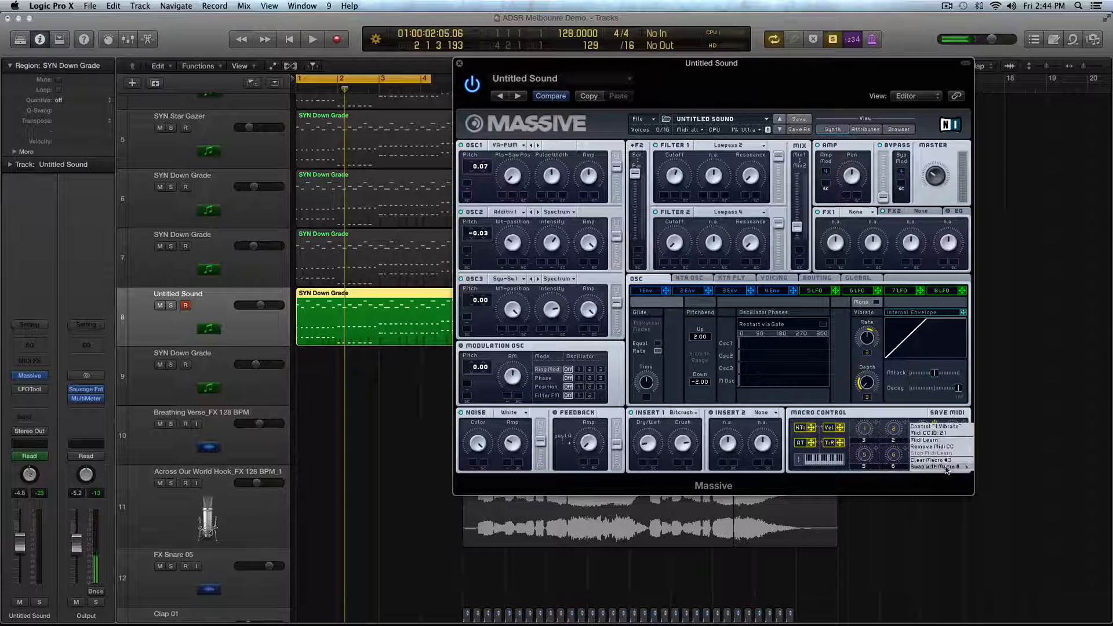
{"action": "left_click", "coordinate": [909, 439]}
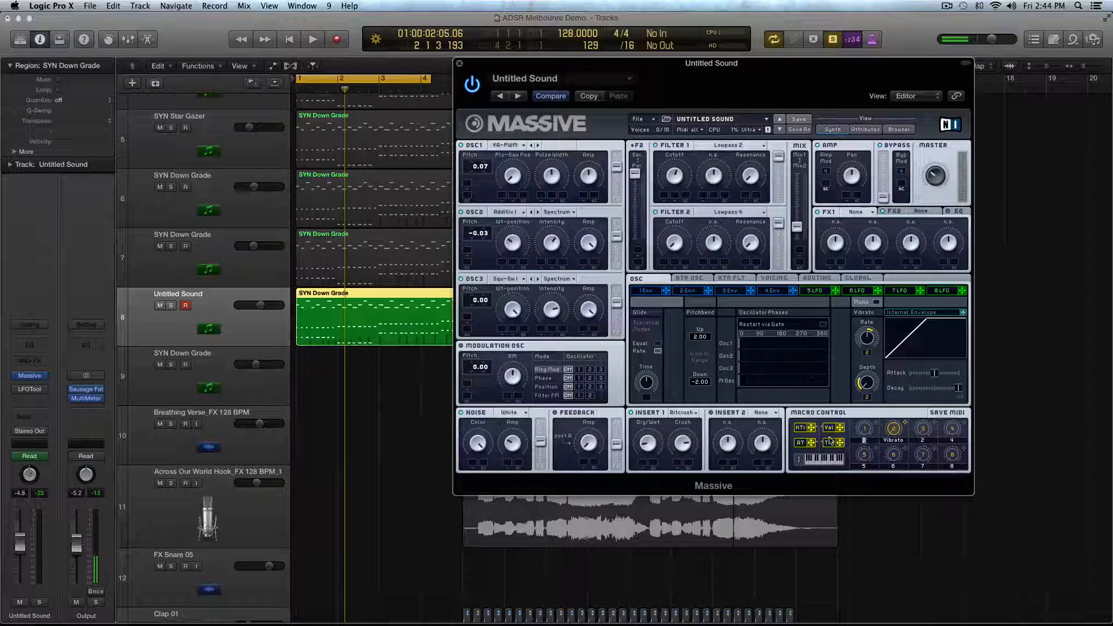
- Name macro 1 "Cut Off" and assign it to Filter 1's Cutoff with an upward modulation range
{"action": "type", "text": "Cut"}
{"action": "key", "text": "BackSpace"}
{"action": "key", "text": "BackSpace"}
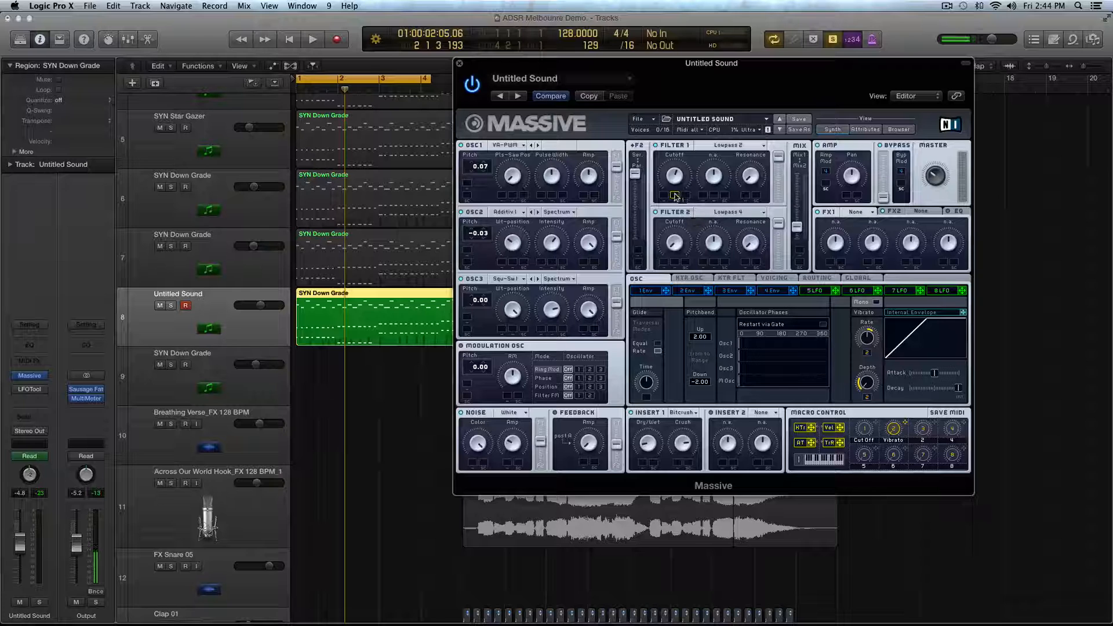
{"action": "left_click_drag", "start_coordinate": [676, 198], "coordinate": [677, 175]}
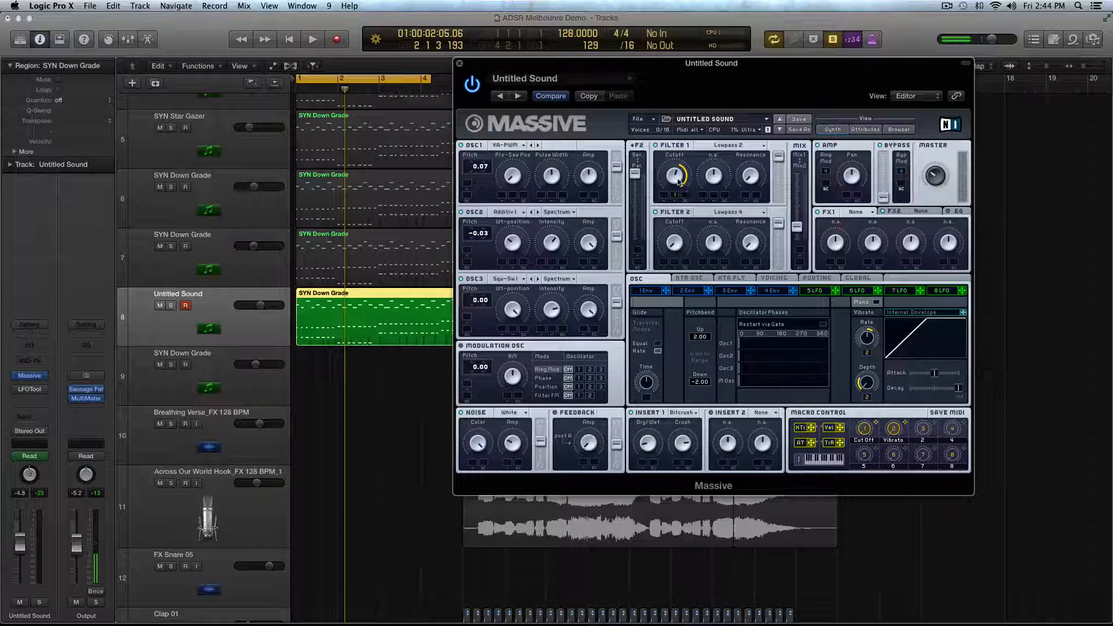
- Start playback, move the plug-in window clear of the ruler and extend the cycle range to just before bar 10
{"action": "key", "text": "space"}
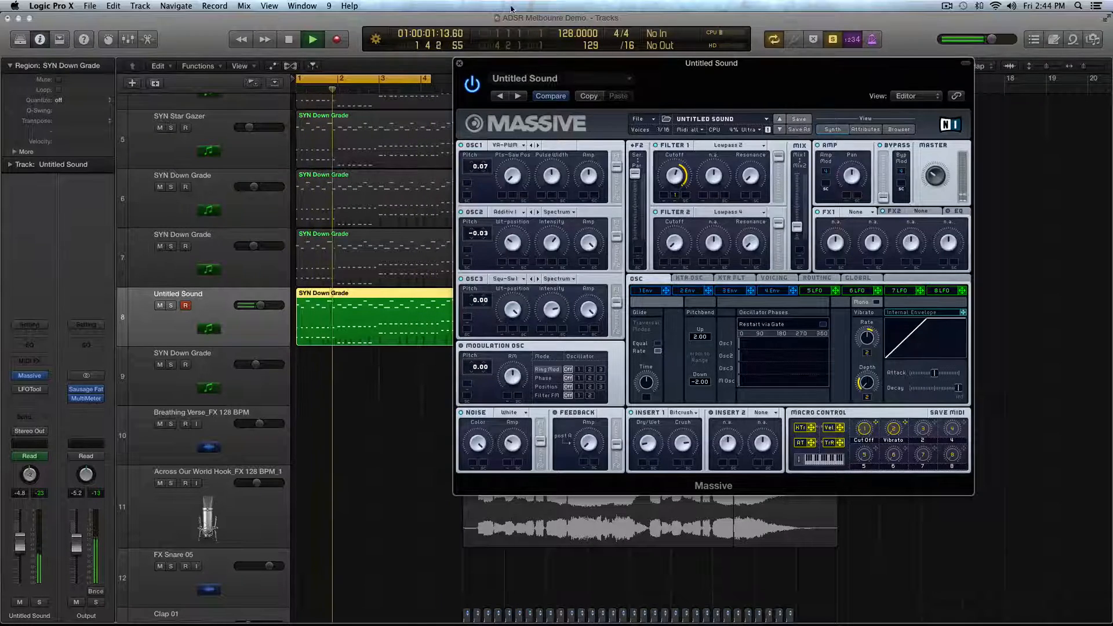
{"action": "left_click_drag", "start_coordinate": [513, 63], "coordinate": [691, 65]}
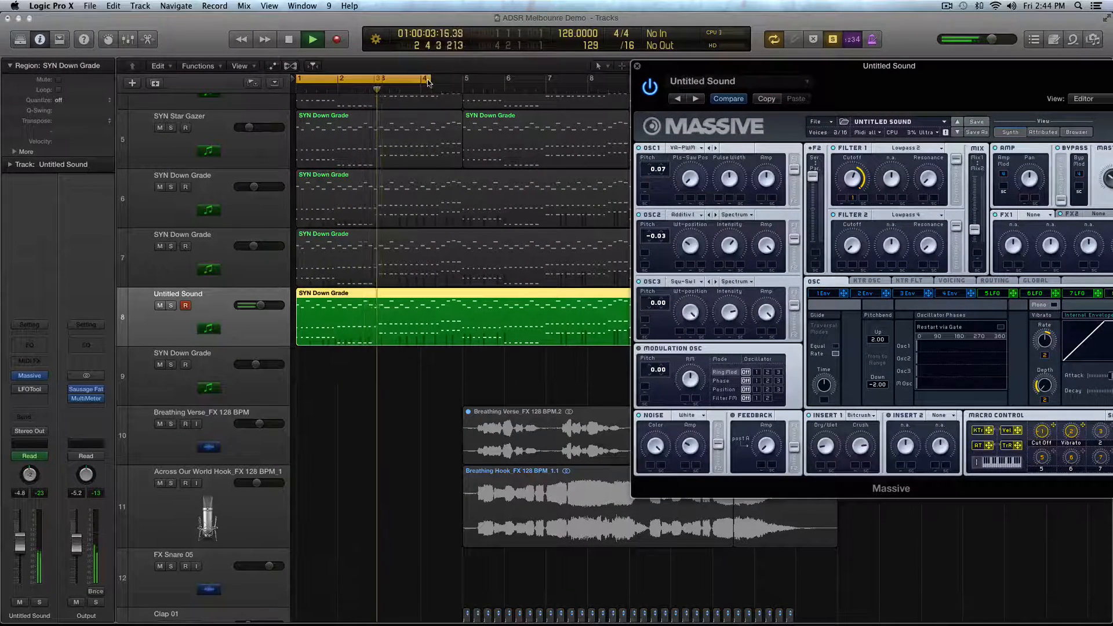
{"action": "left_click_drag", "start_coordinate": [427, 83], "coordinate": [507, 84]}
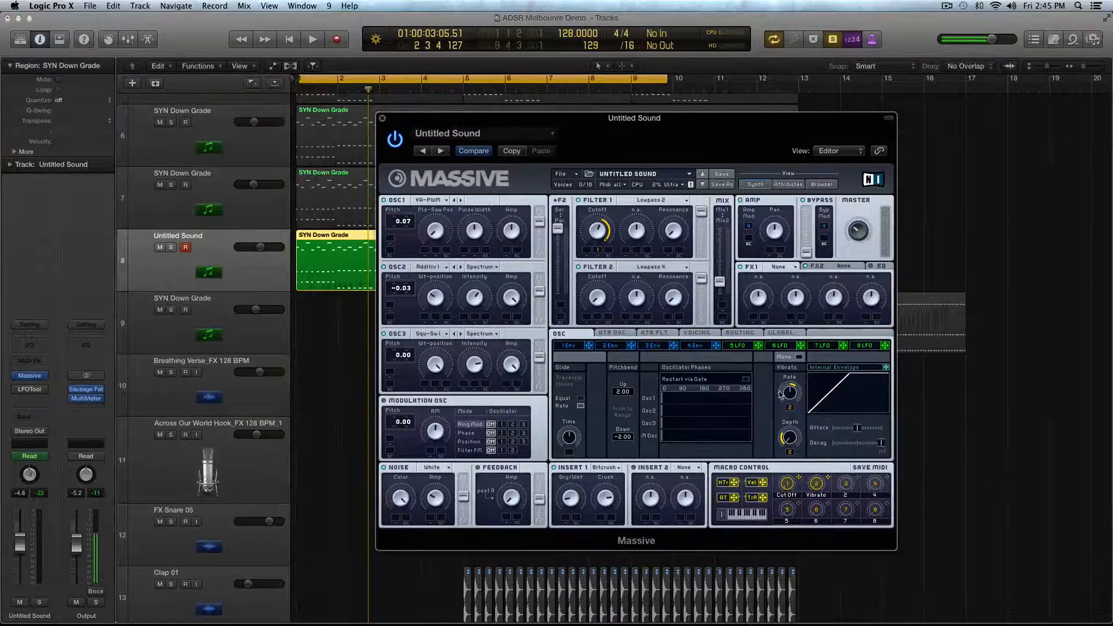
- Assign the Cut Off macro to Filter 2's Cutoff with a wide upward modulation range and audition the loop
{"action": "left_click_drag", "start_coordinate": [797, 477], "coordinate": [589, 322]}
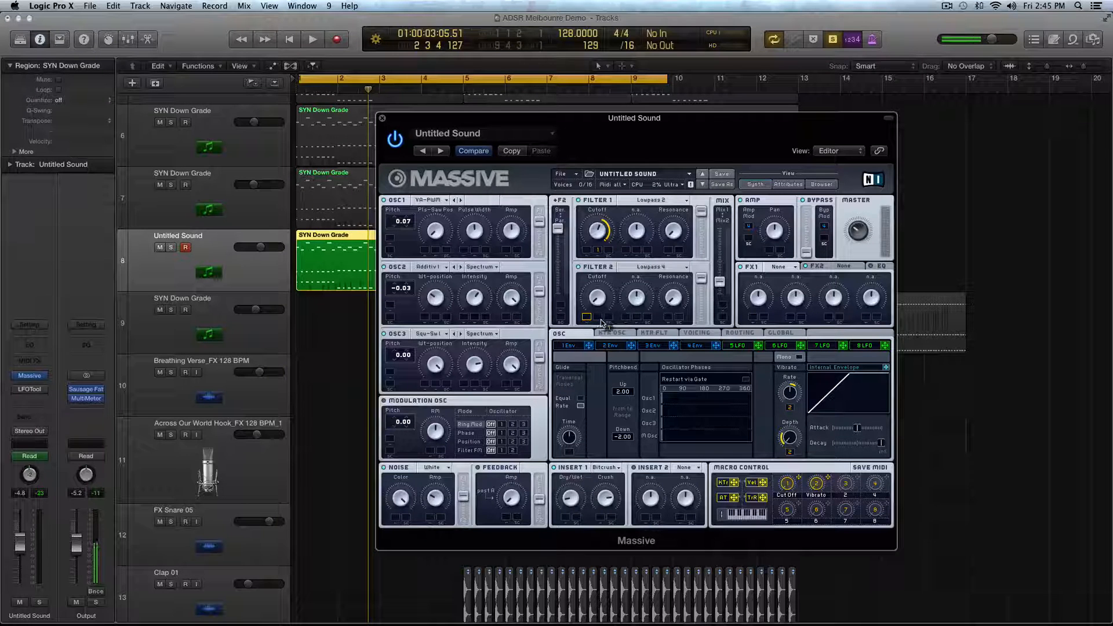
{"action": "left_click", "coordinate": [597, 318]}
{"action": "left_click_drag", "start_coordinate": [597, 318], "coordinate": [597, 270]}
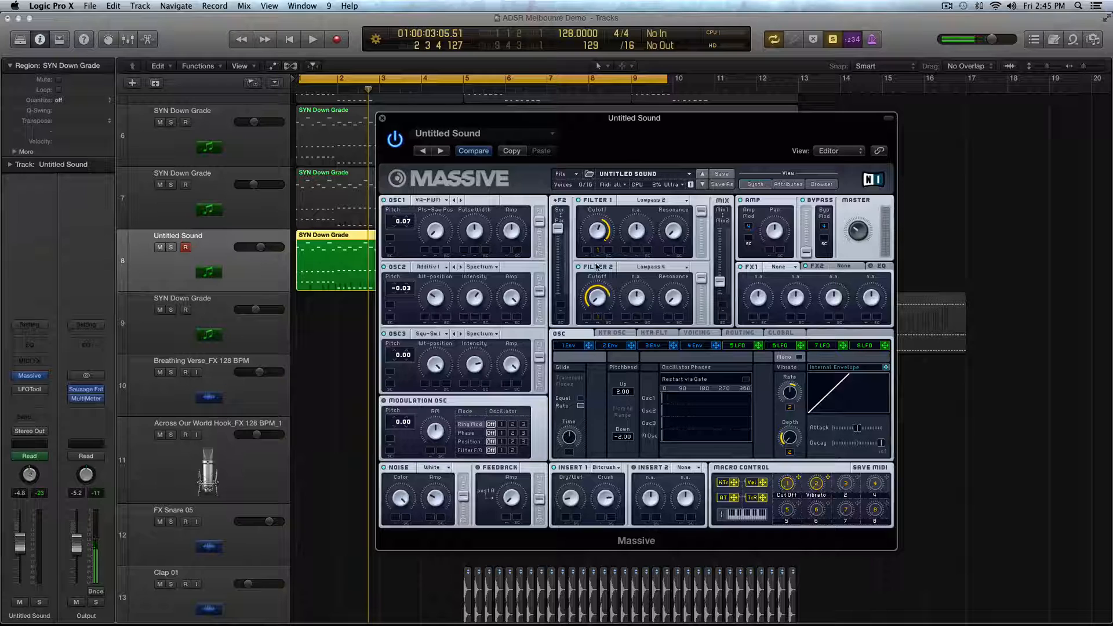
{"action": "key", "text": "space"}
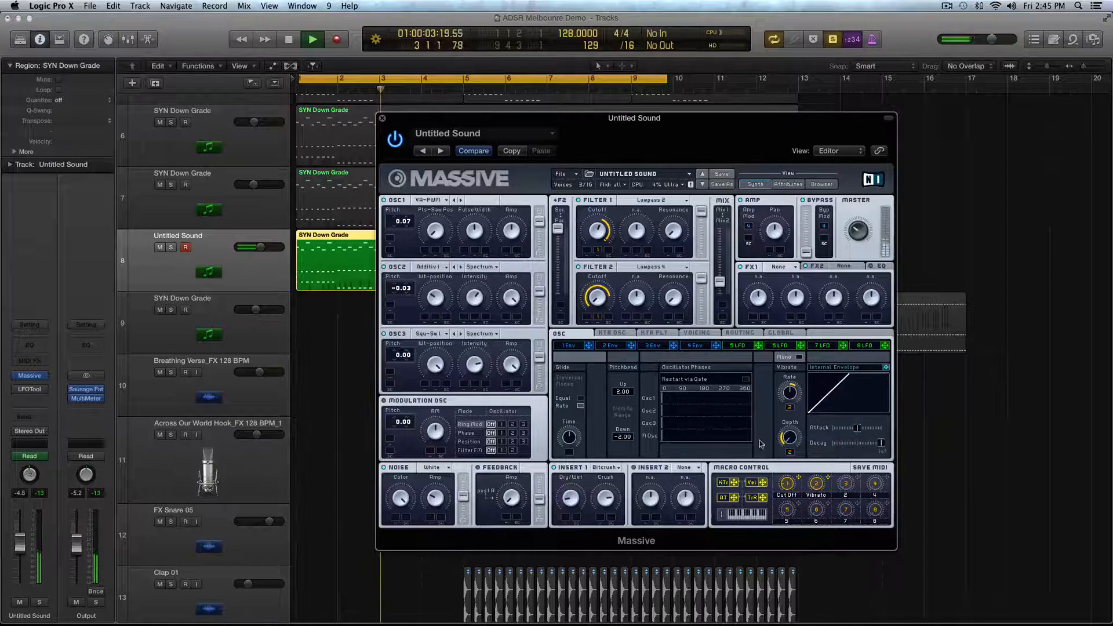
{"action": "key", "text": "space"}
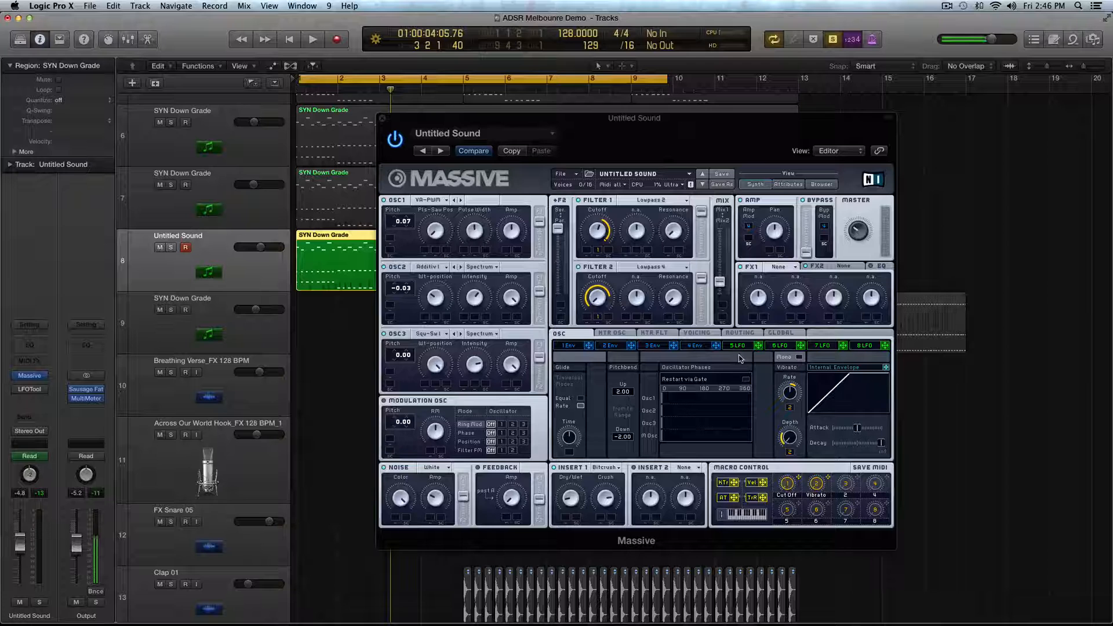
- Audition the loop once more with the OSC page shown, and stop playback
{"action": "left_click", "coordinate": [574, 337]}
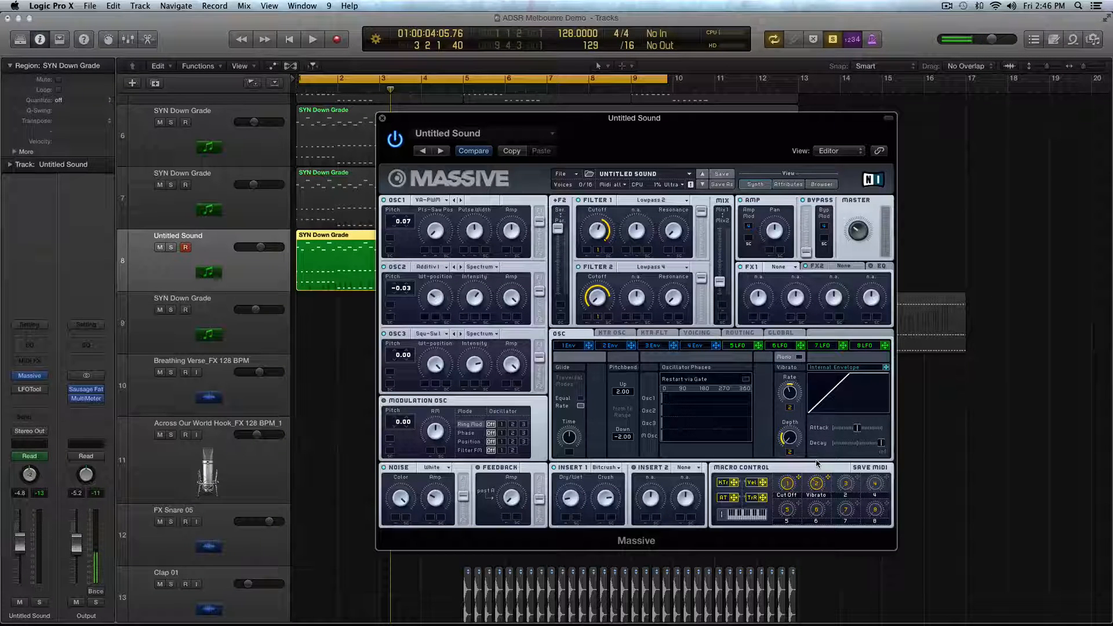
{"action": "key", "text": "space"}
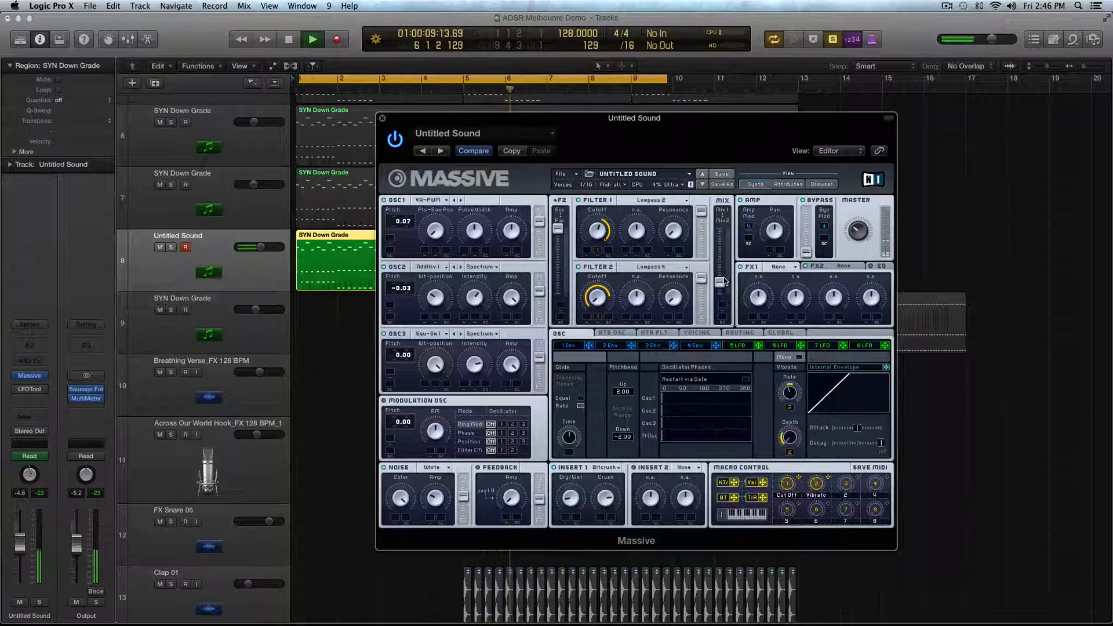
{"action": "key", "text": "space"}
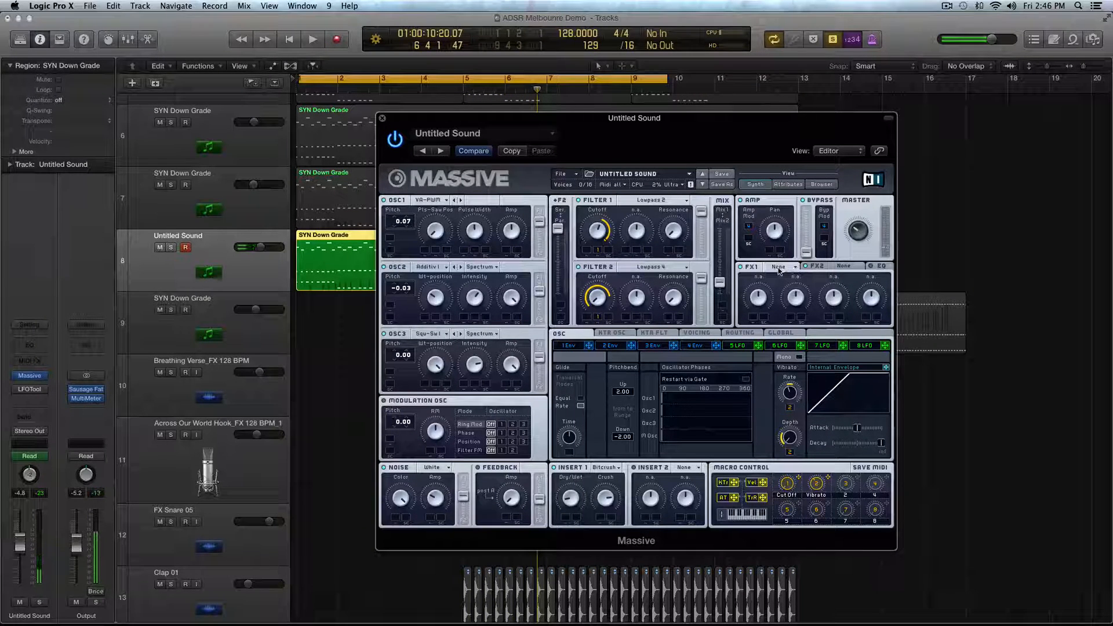
- Load Classic Tube into FX1 and audition the loop from the start
{"action": "left_click", "coordinate": [779, 270]}
{"action": "left_click", "coordinate": [790, 265]}
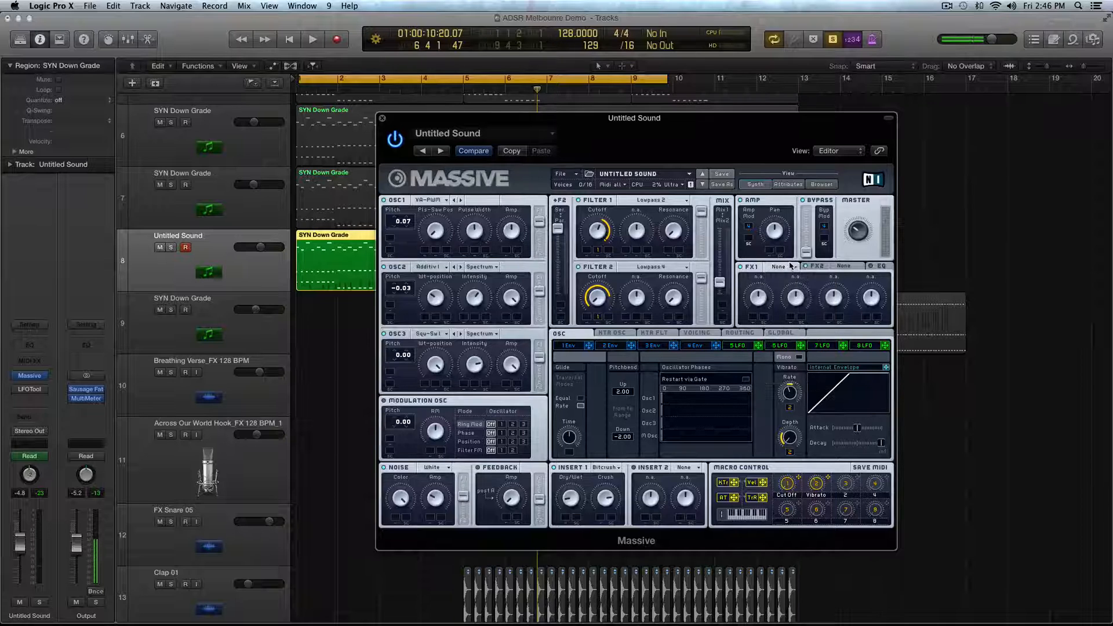
{"action": "left_click", "coordinate": [790, 266]}
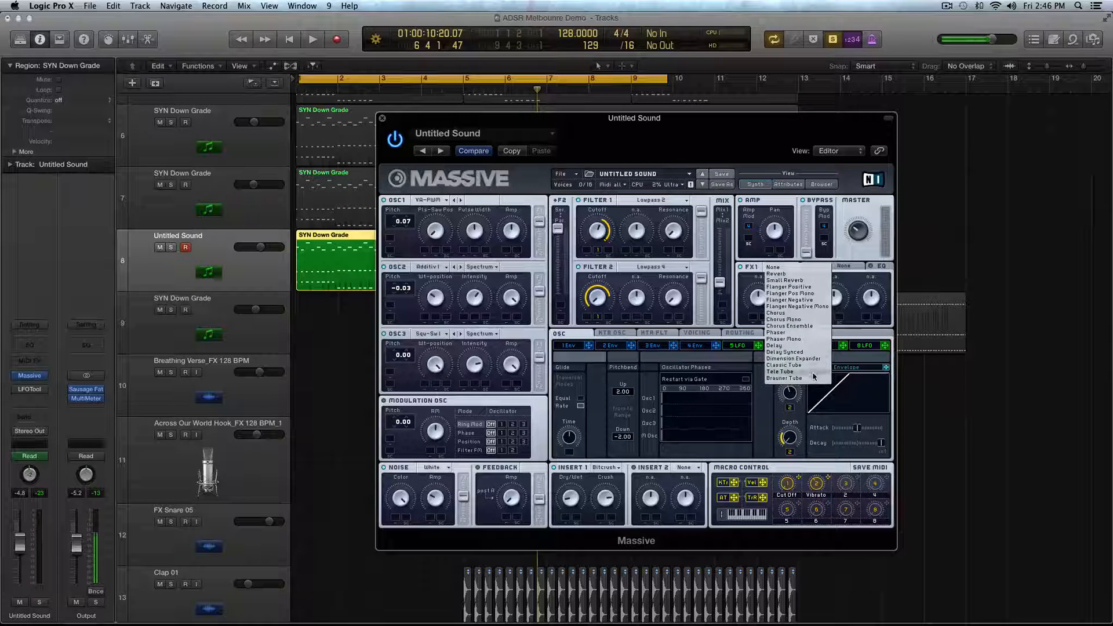
{"action": "left_click", "coordinate": [783, 366]}
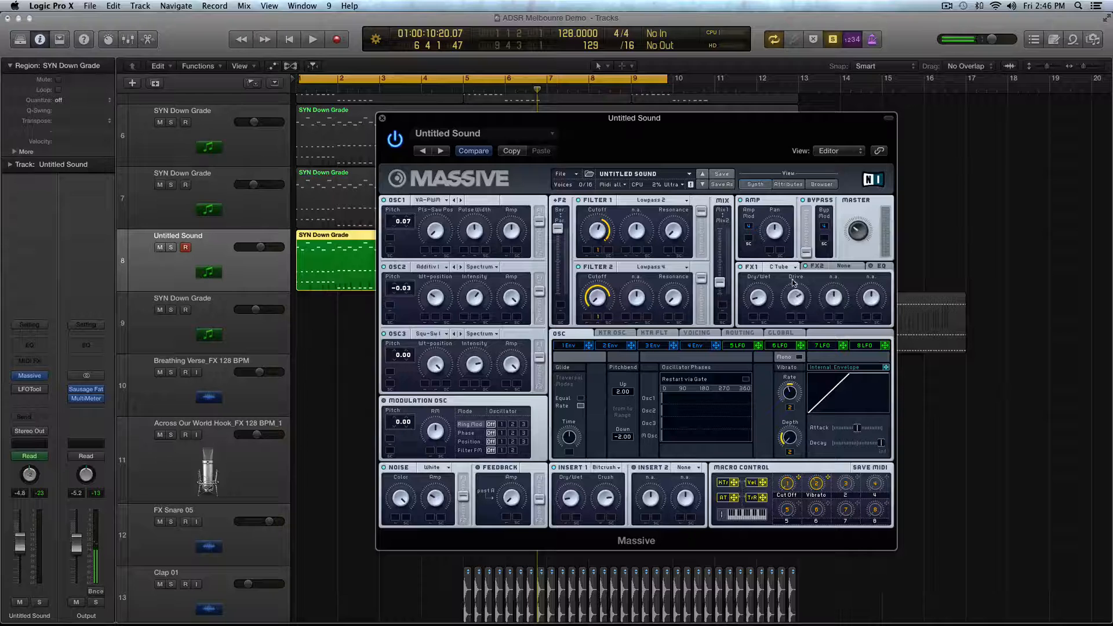
{"action": "key", "text": "Return"}
{"action": "key", "text": "space"}
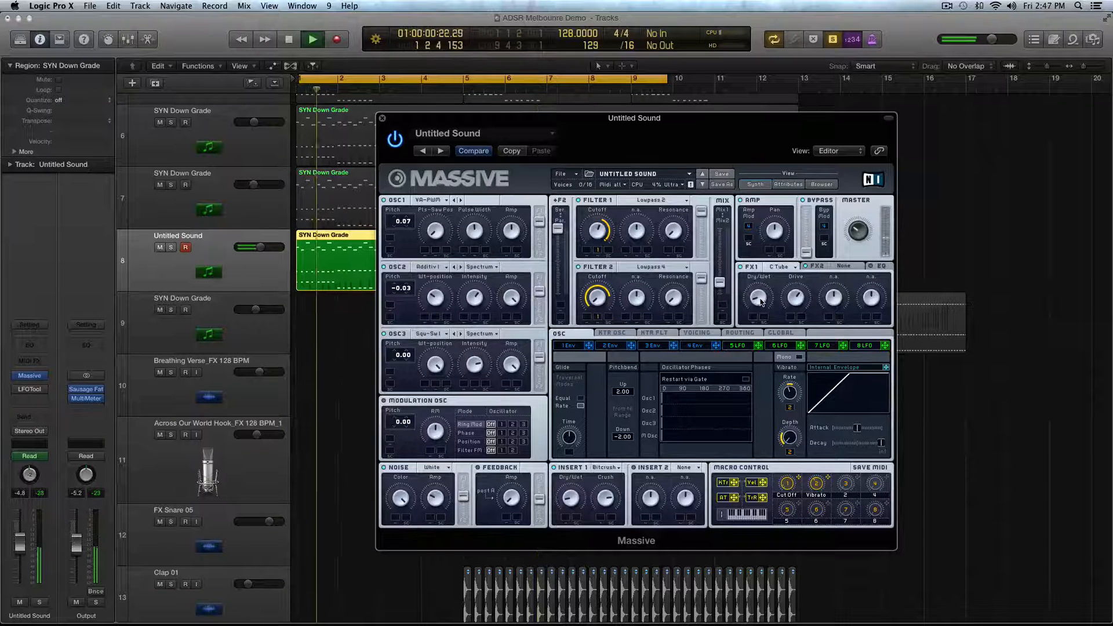
{"action": "key", "text": "space"}
- Load Reverb into FX2, audition the loop and stop playback
{"action": "left_click", "coordinate": [843, 267]}
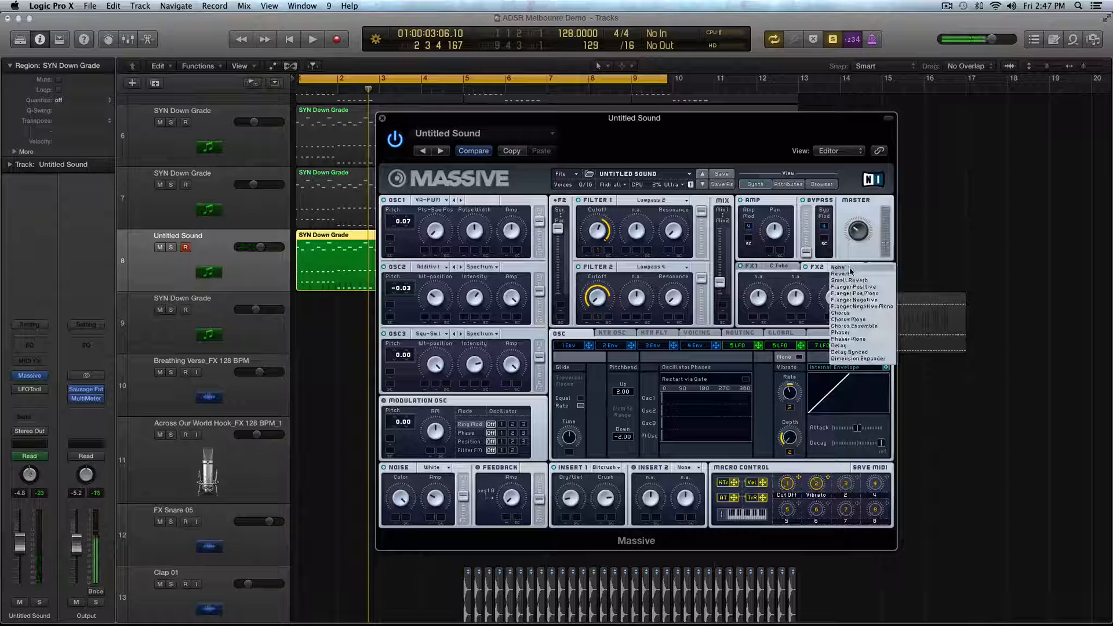
{"action": "left_click", "coordinate": [852, 274]}
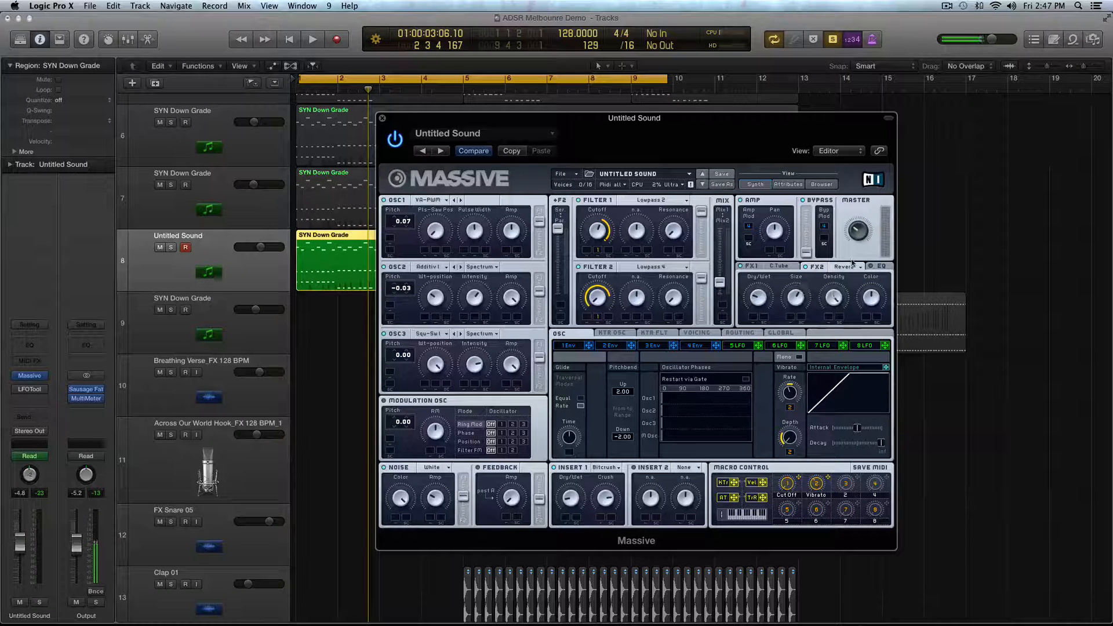
{"action": "key", "text": "space"}
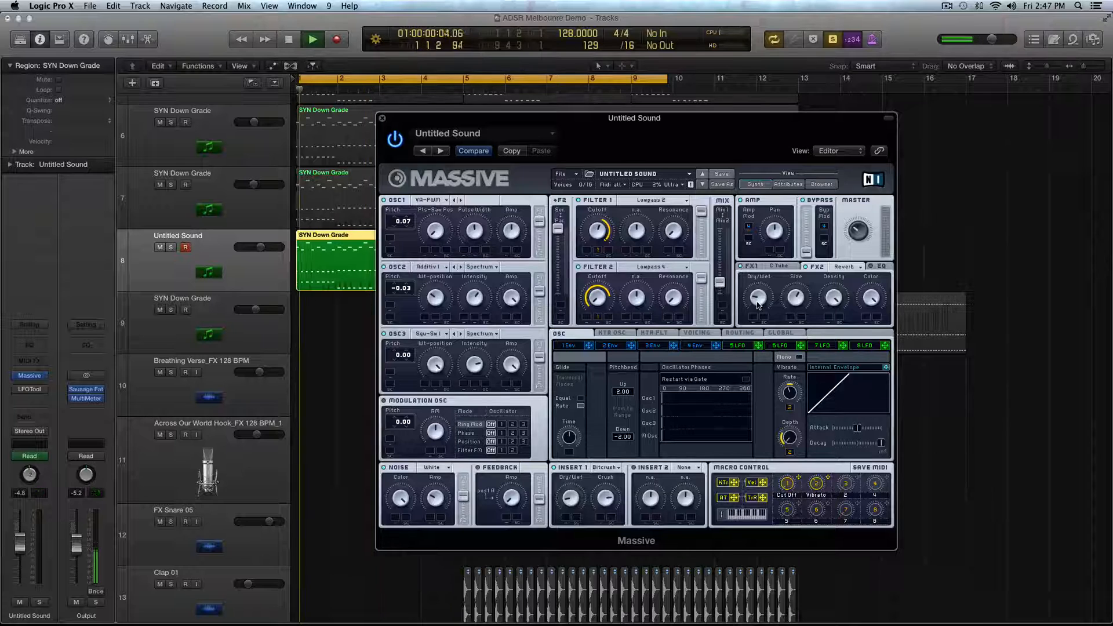
{"action": "key", "text": "space"}
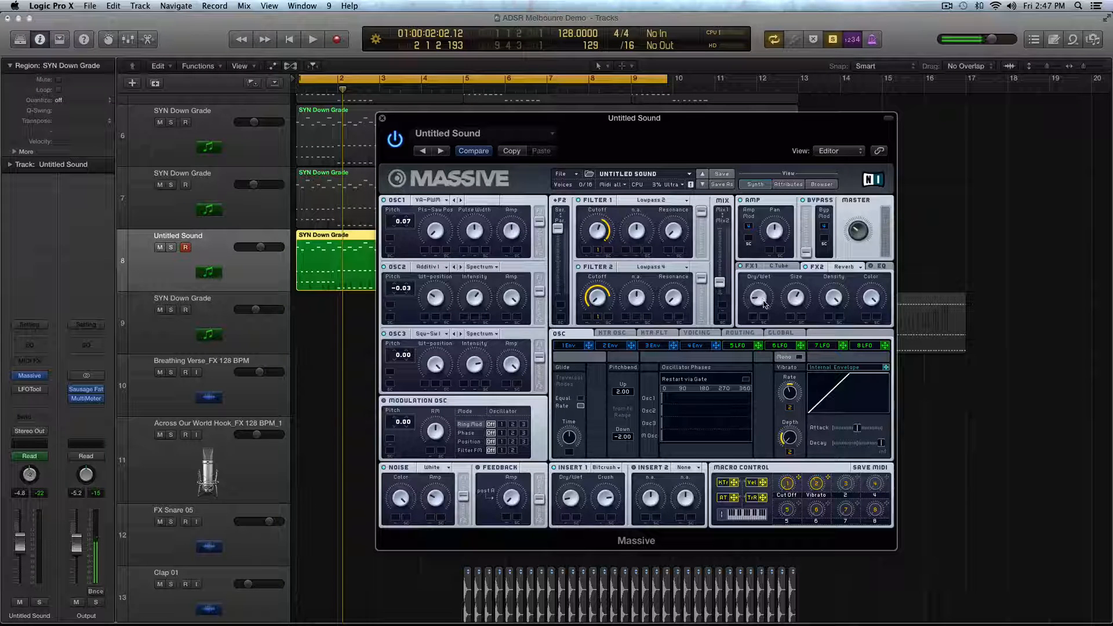
- Show the EQ settings, play the loop, return to FX2's Reverb settings and stop playback
{"action": "left_click", "coordinate": [881, 267]}
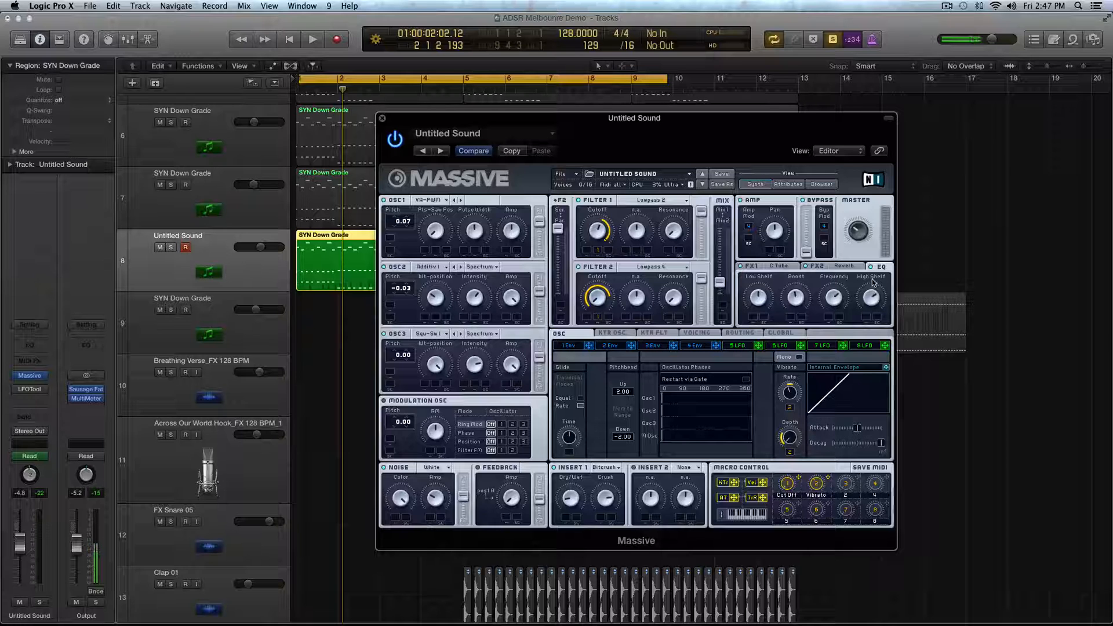
{"action": "key", "text": "space"}
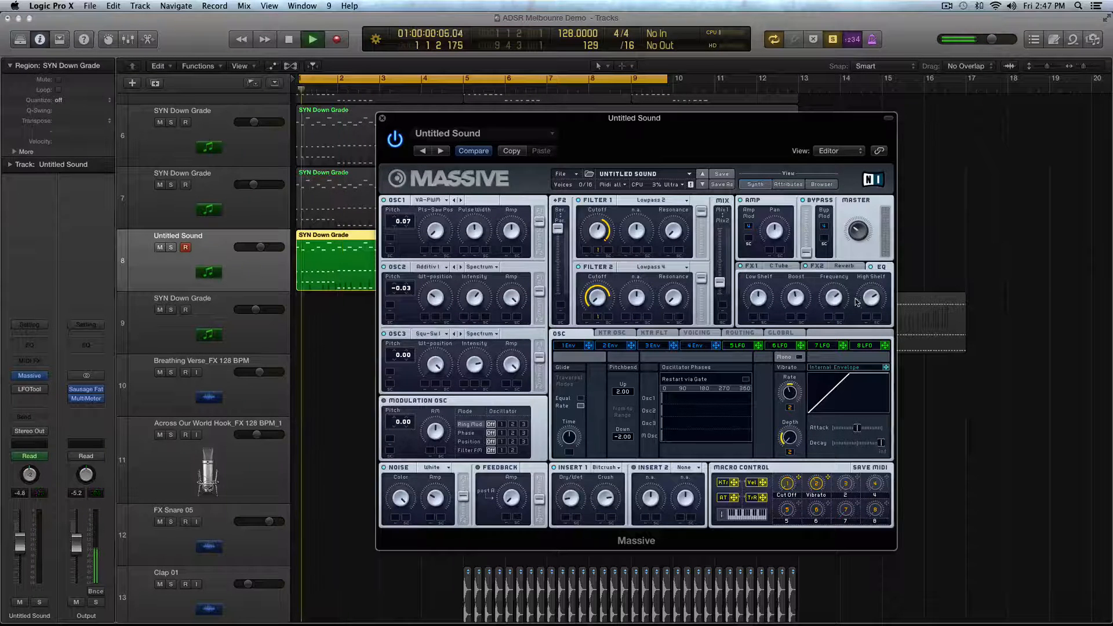
{"action": "left_click", "coordinate": [812, 266]}
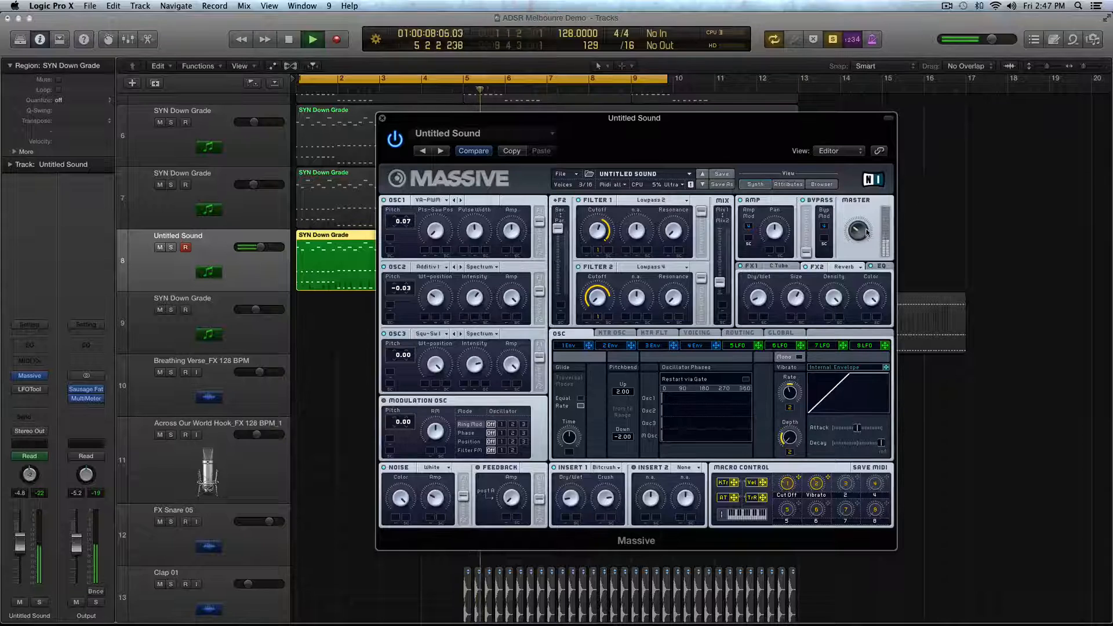
{"action": "key", "text": "space"}
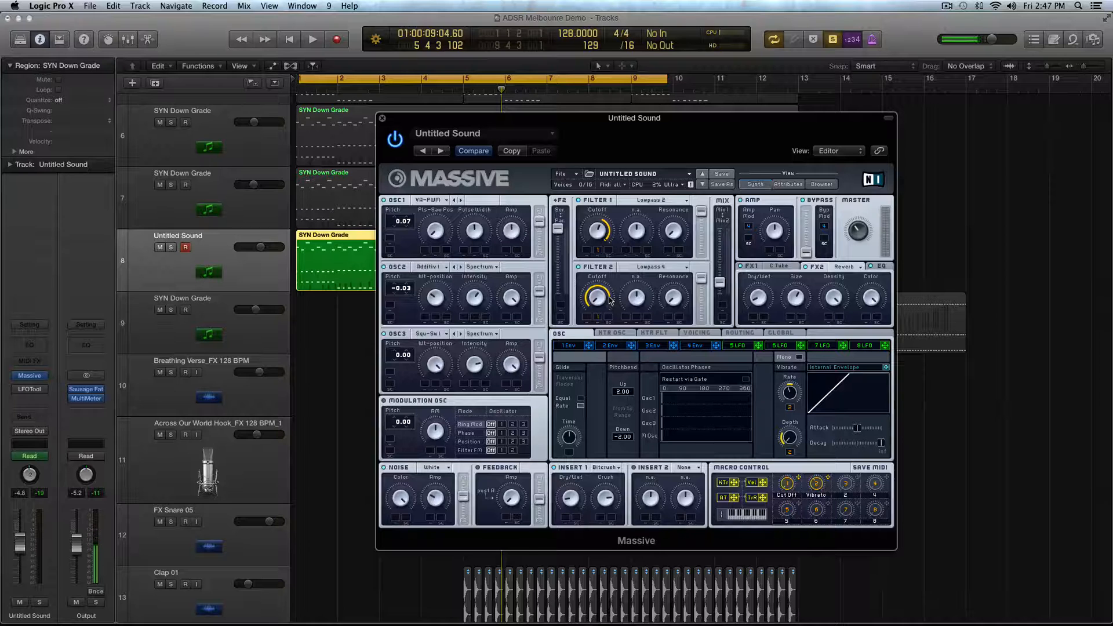
- Set Unisono to 2 voices and enable the Pitch Cutoff unison spread with a slight amount and a -0.10 limit
{"action": "left_click", "coordinate": [696, 333]}
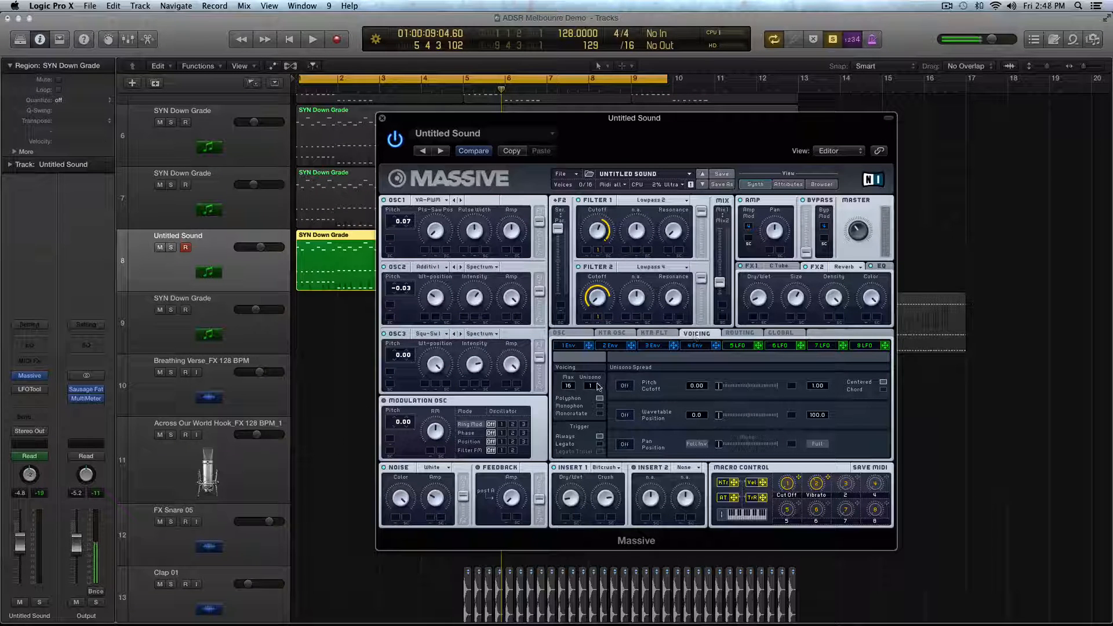
{"action": "left_click_drag", "start_coordinate": [596, 385], "coordinate": [595, 382]}
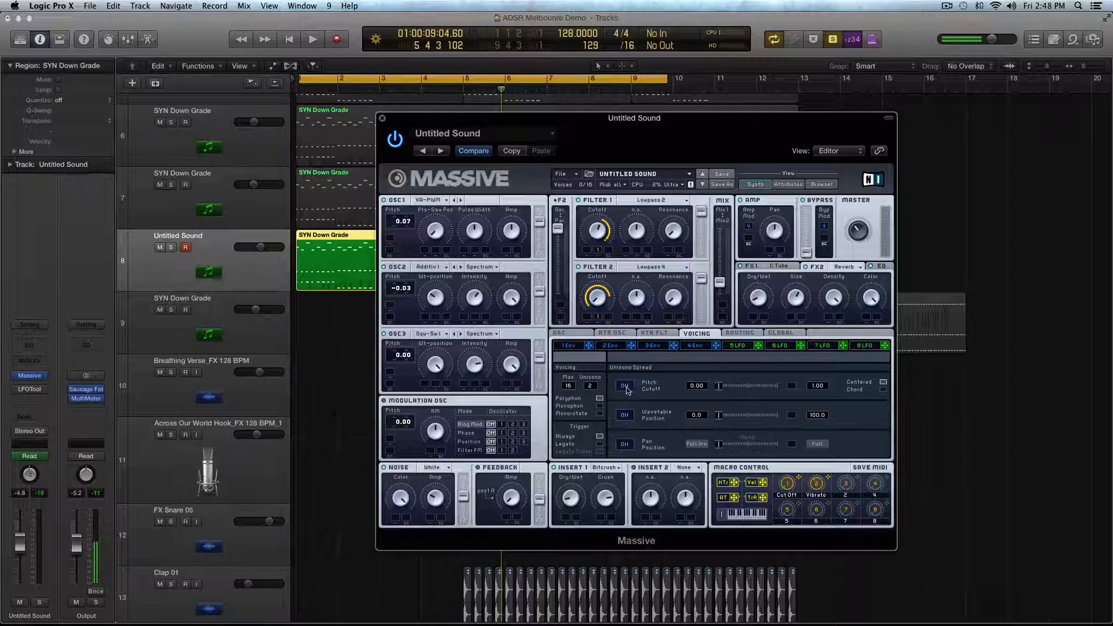
{"action": "left_click", "coordinate": [624, 386]}
{"action": "left_click_drag", "start_coordinate": [724, 387], "coordinate": [725, 387]}
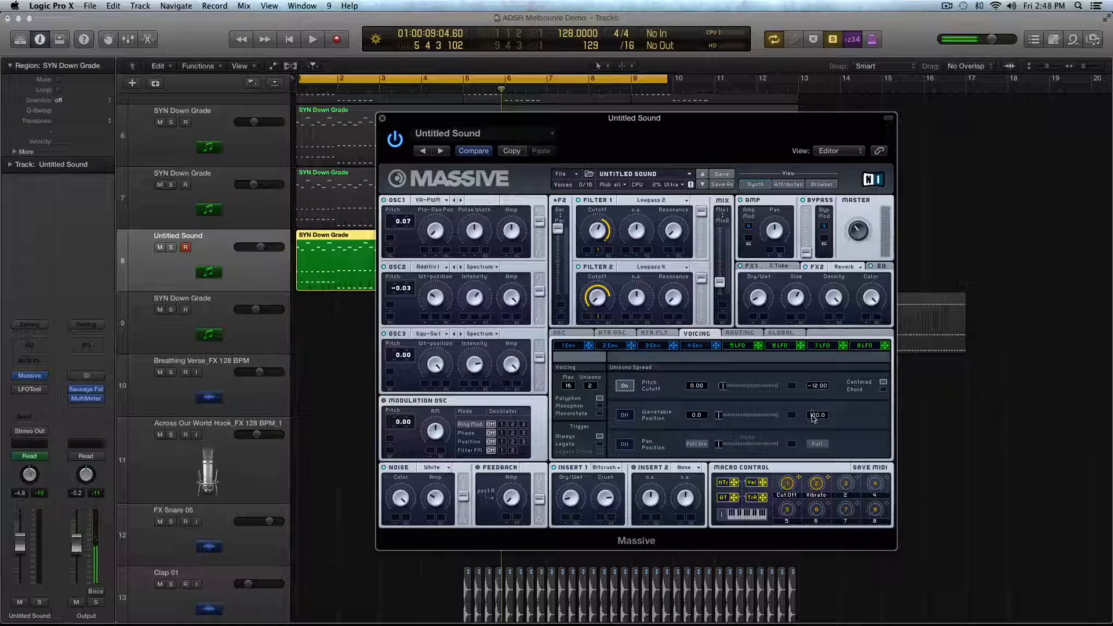
{"action": "left_click_drag", "start_coordinate": [817, 394], "coordinate": [822, 401]}
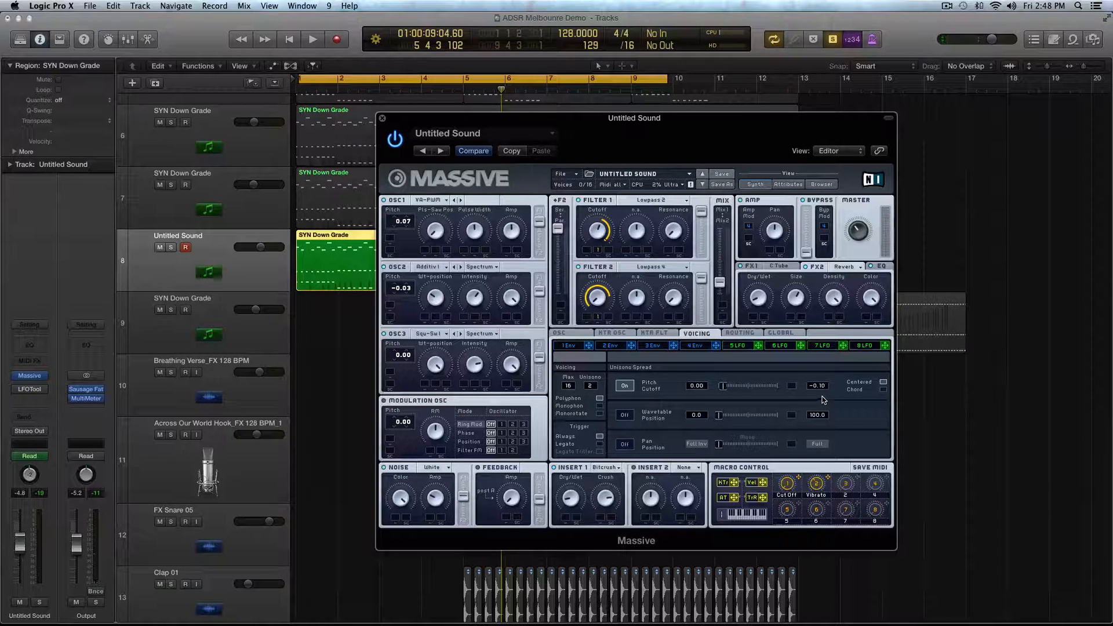
- Play the loop from the start, nudge the Pitch Cutoff spread up slightly, and stop playback
{"action": "key", "text": "Return"}
{"action": "key", "text": "space"}
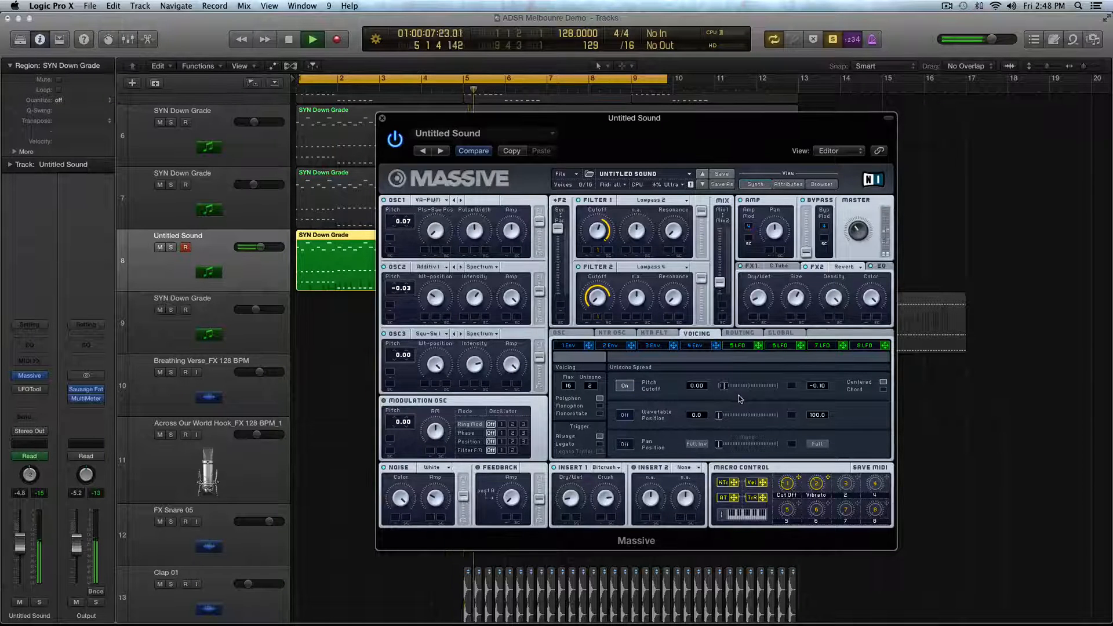
{"action": "key", "text": "space"}
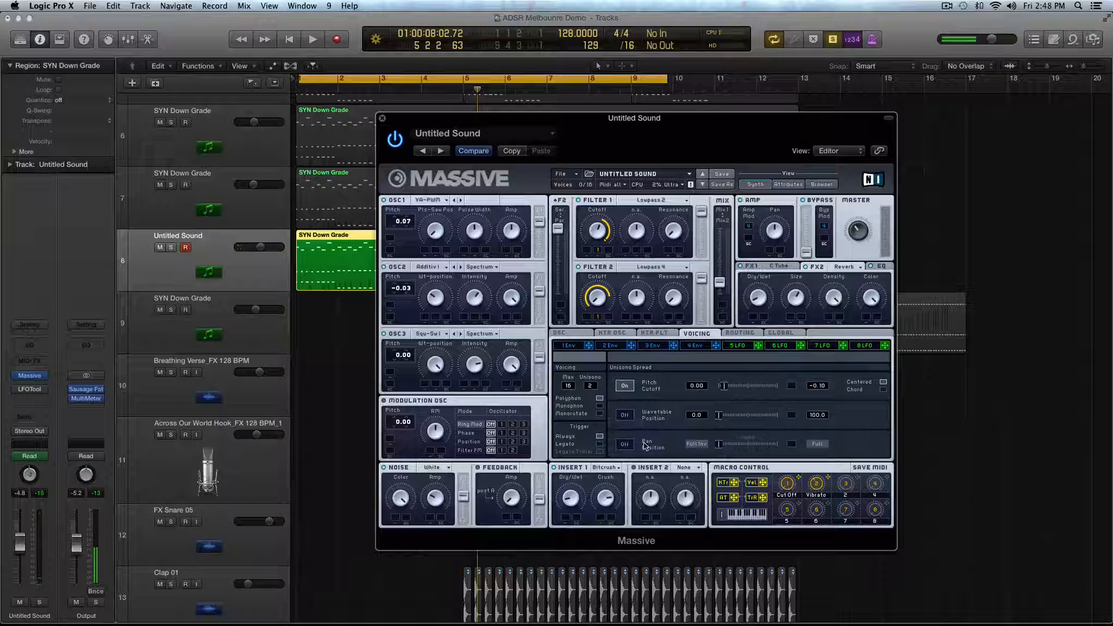
- Enable the Pan Position unison spread and move its slider to about the Mono midpoint
{"action": "left_click", "coordinate": [626, 445]}
{"action": "left_click_drag", "start_coordinate": [718, 445], "coordinate": [753, 450]}
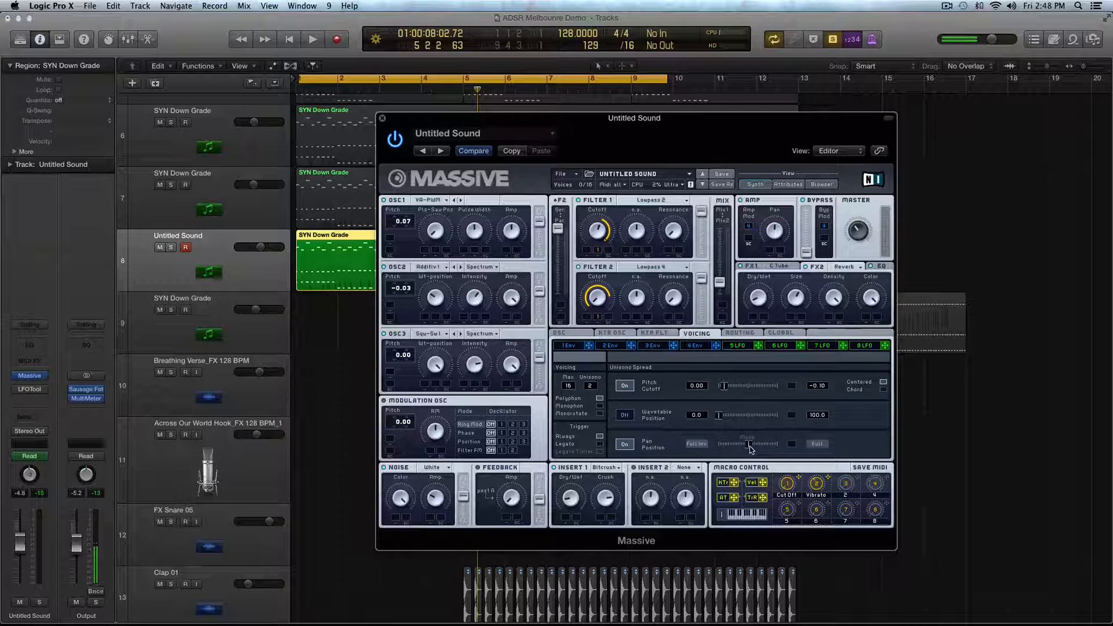
- Shift the Pan Position unison spread slightly from Mono toward Full Inv and audition the loop briefly
{"action": "left_click_drag", "start_coordinate": [751, 449], "coordinate": [739, 450]}
{"action": "key", "text": "space"}
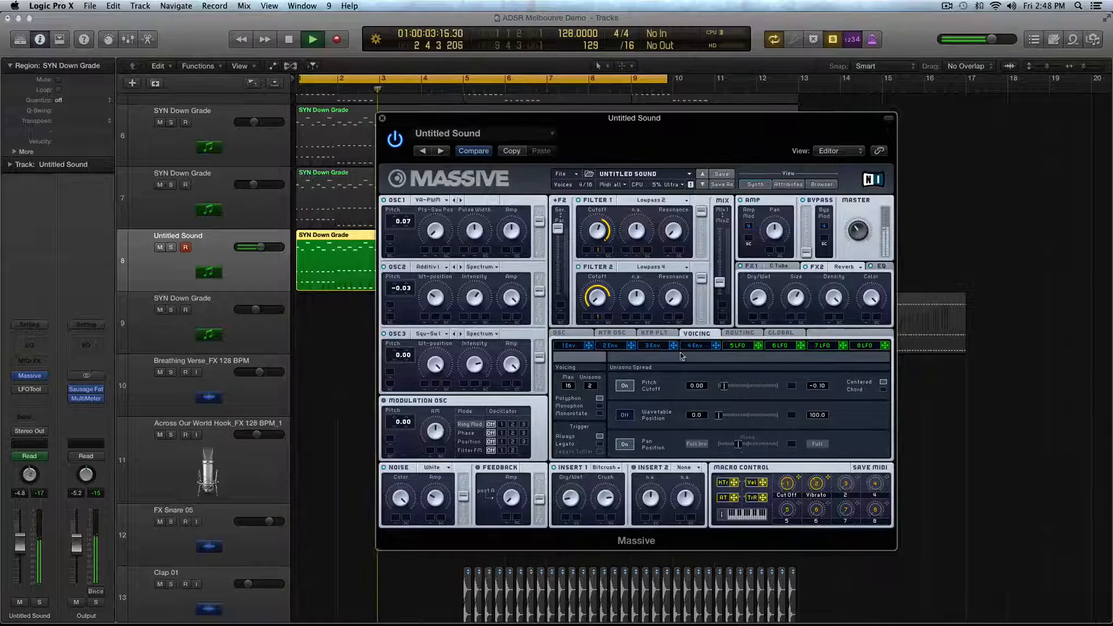
{"action": "key", "text": "space"}
- Shape Envelope 1 with a fast attack and a decay to zero, and assign it to modulate the Cutoff of Filter 1 and Filter 2
{"action": "left_click", "coordinate": [571, 346]}
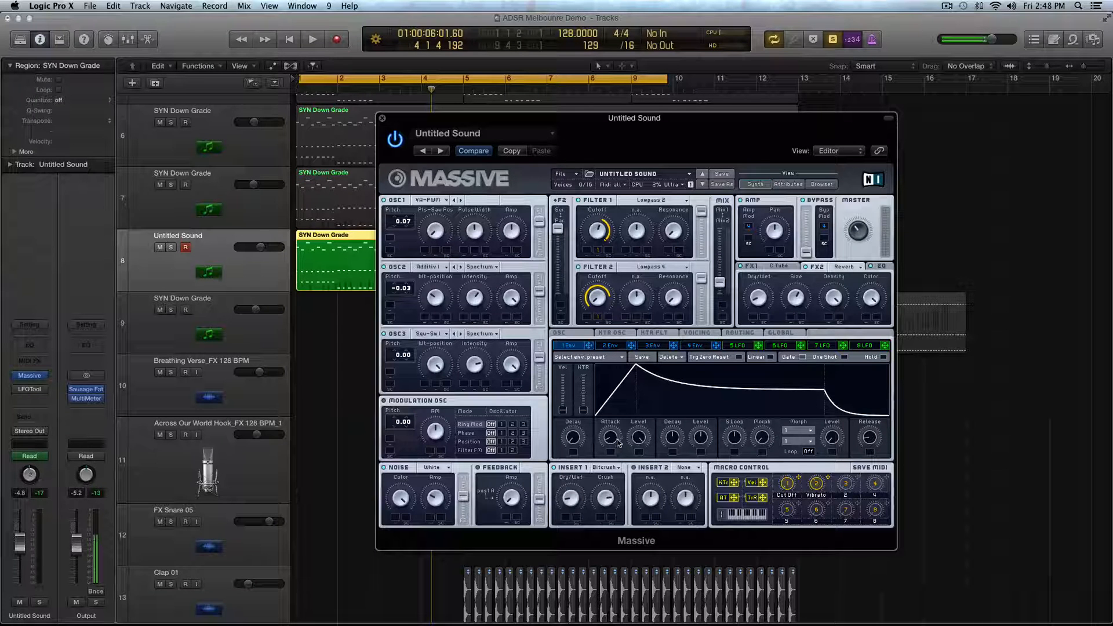
{"action": "left_click_drag", "start_coordinate": [613, 440], "coordinate": [702, 461]}
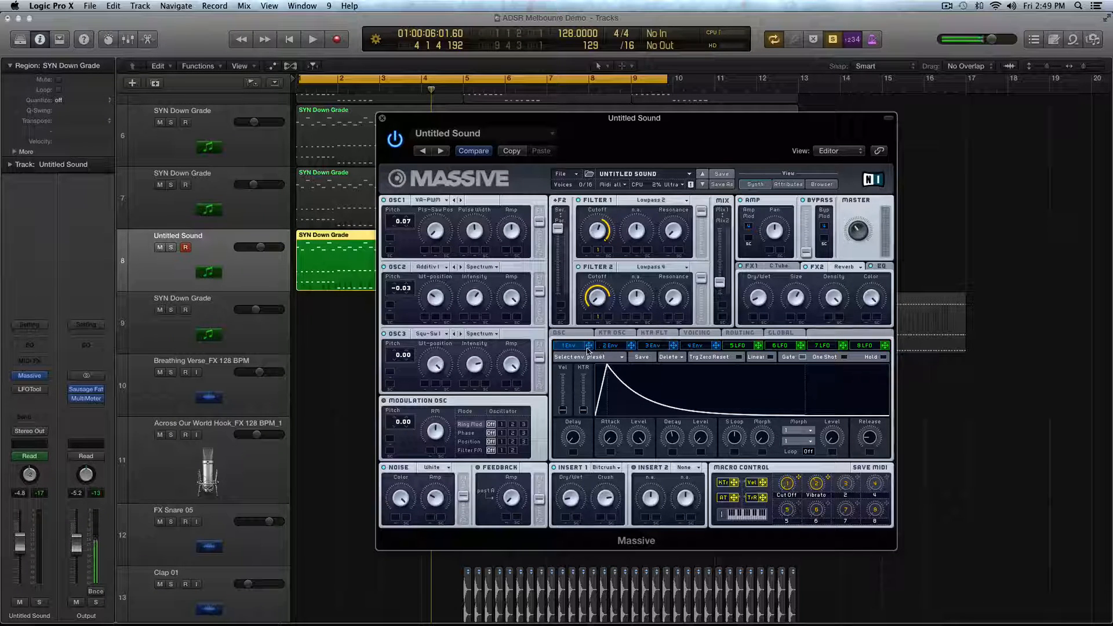
{"action": "left_click_drag", "start_coordinate": [589, 350], "coordinate": [587, 253]}
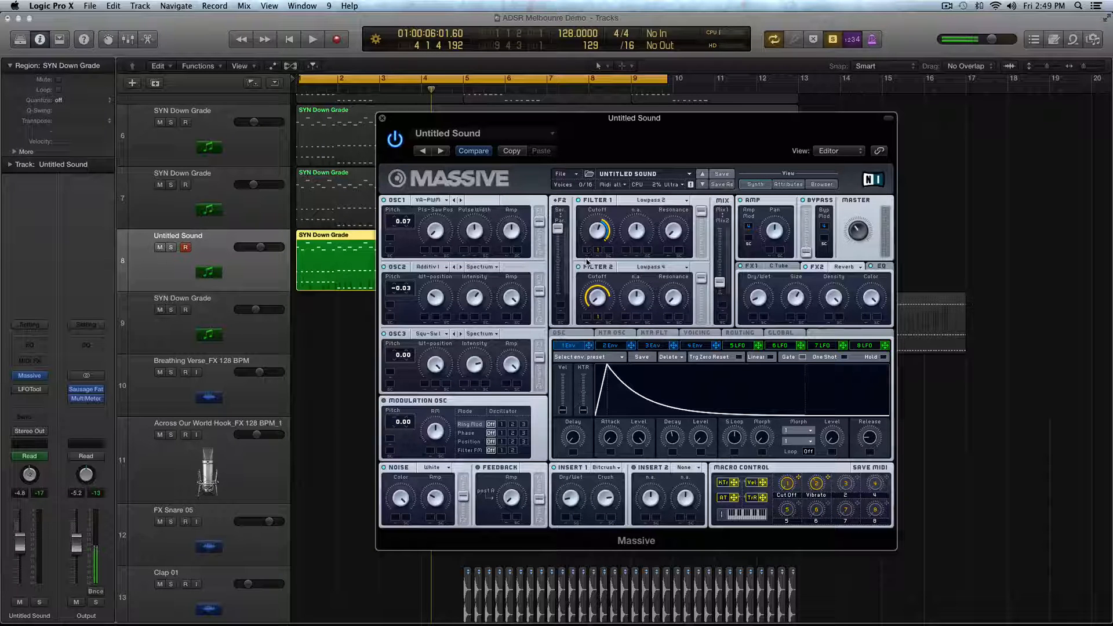
{"action": "key", "text": "space"}
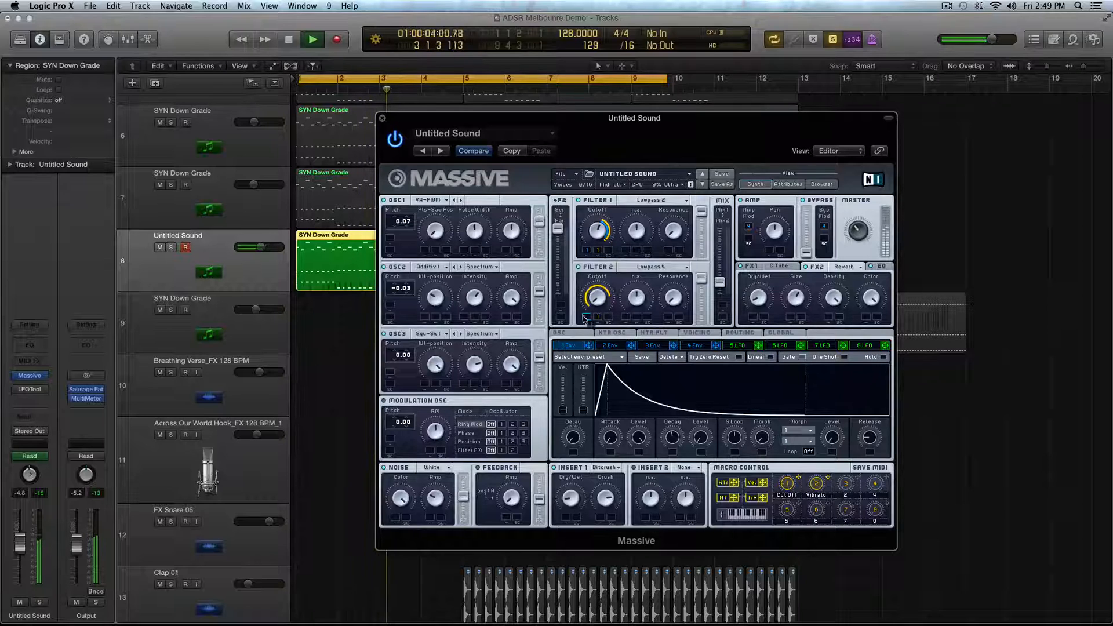
{"action": "left_click_drag", "start_coordinate": [584, 318], "coordinate": [584, 276]}
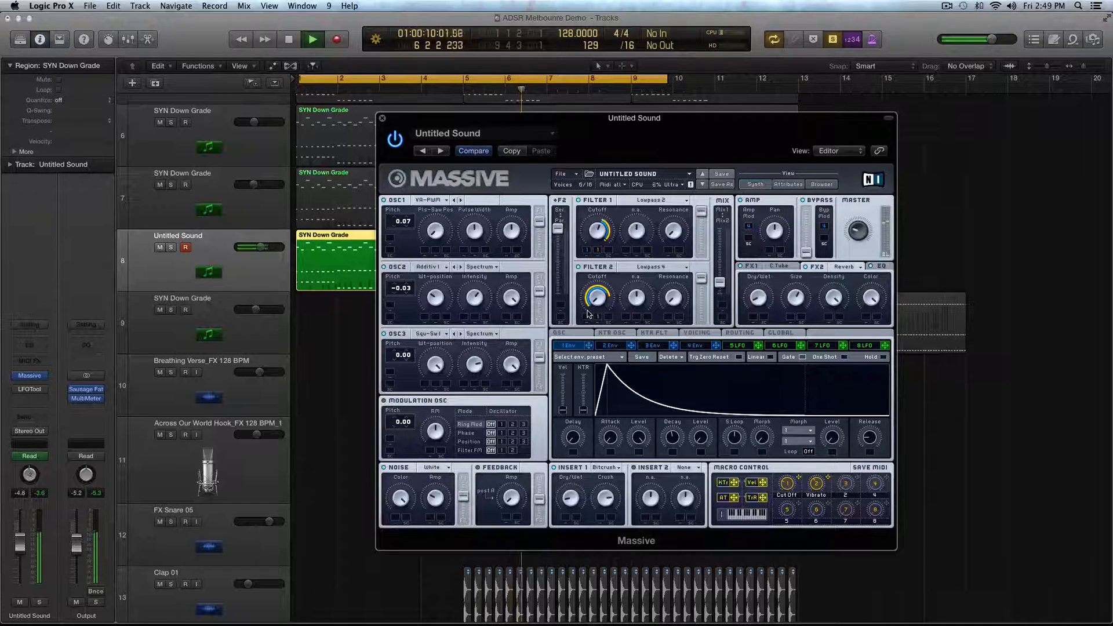
{"action": "key", "text": "space"}
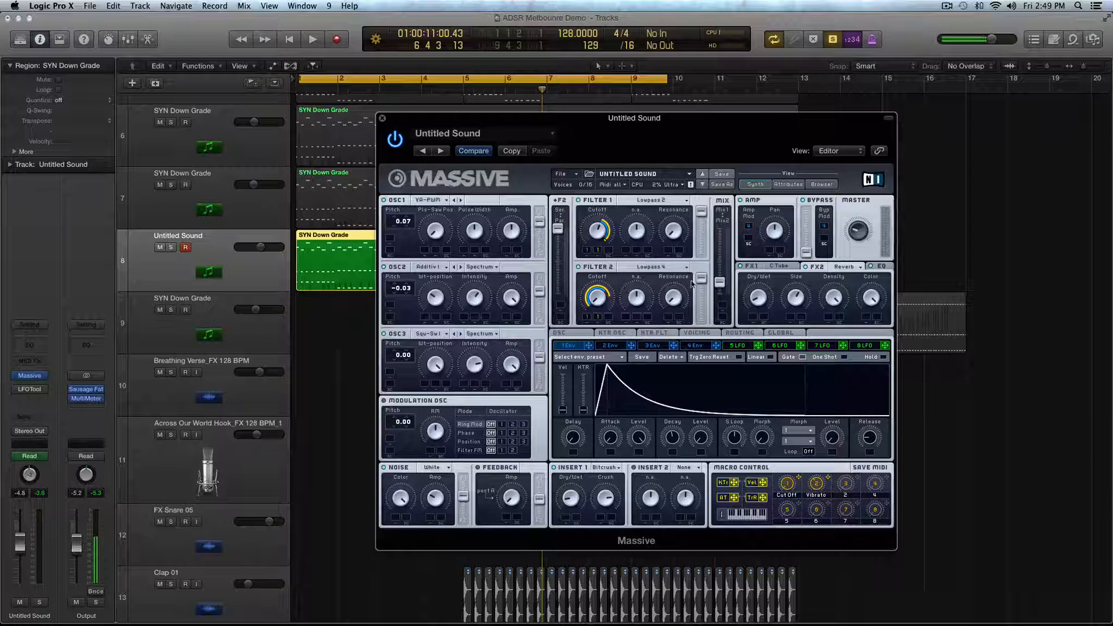
- Shape Envelope 2 into a short pluck with a fast attack, short decay and zero decay level
{"action": "left_click", "coordinate": [613, 347]}
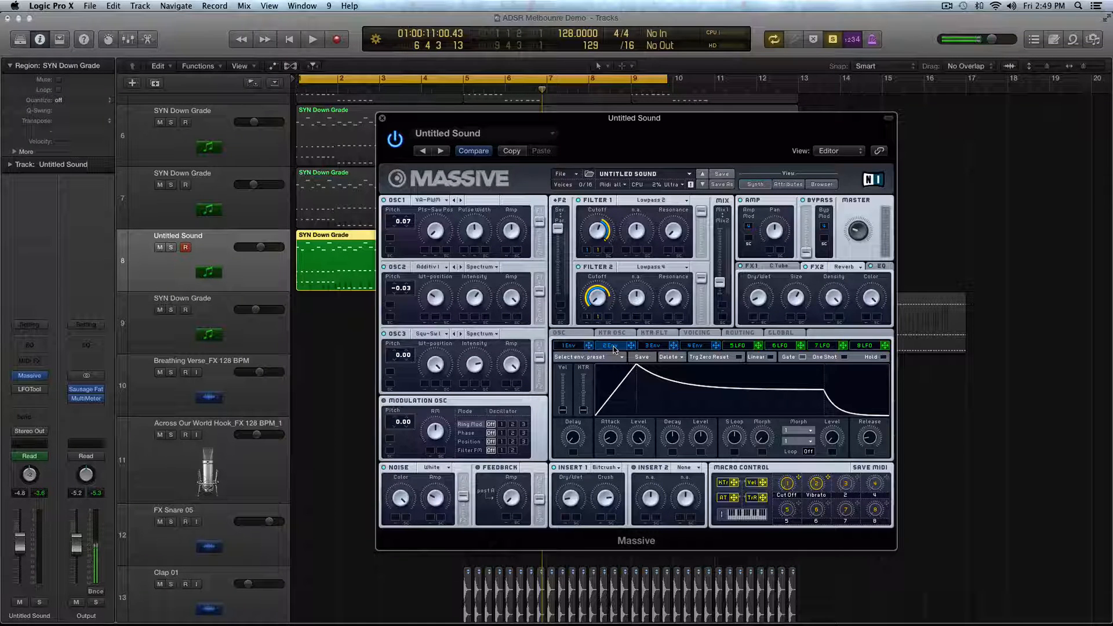
{"action": "left_click_drag", "start_coordinate": [608, 436], "coordinate": [623, 475]}
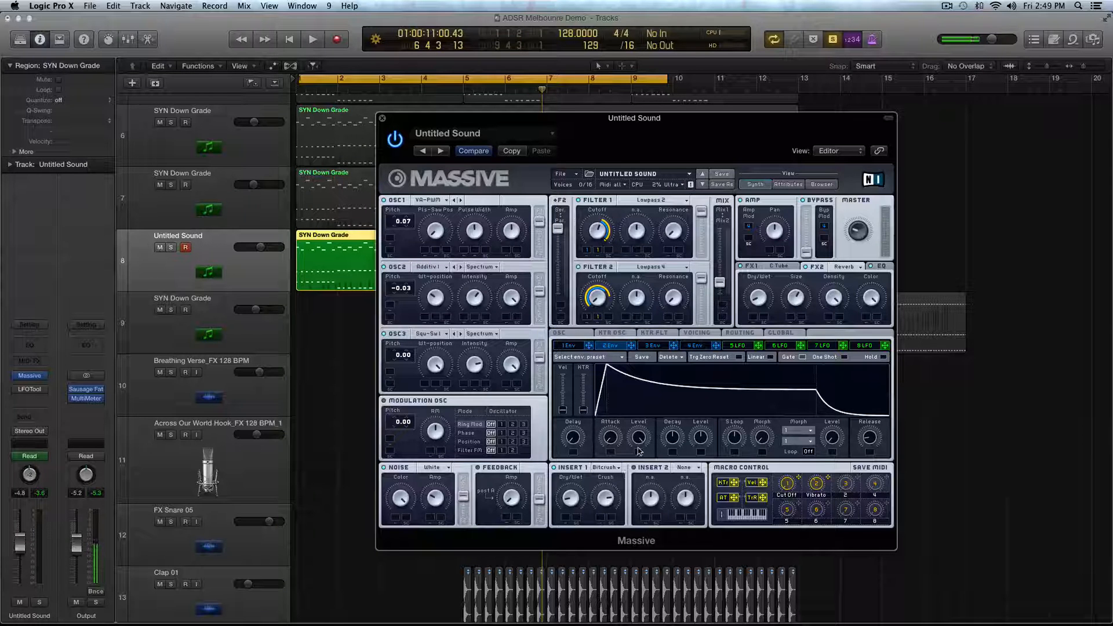
{"action": "left_click_drag", "start_coordinate": [667, 436], "coordinate": [681, 545]}
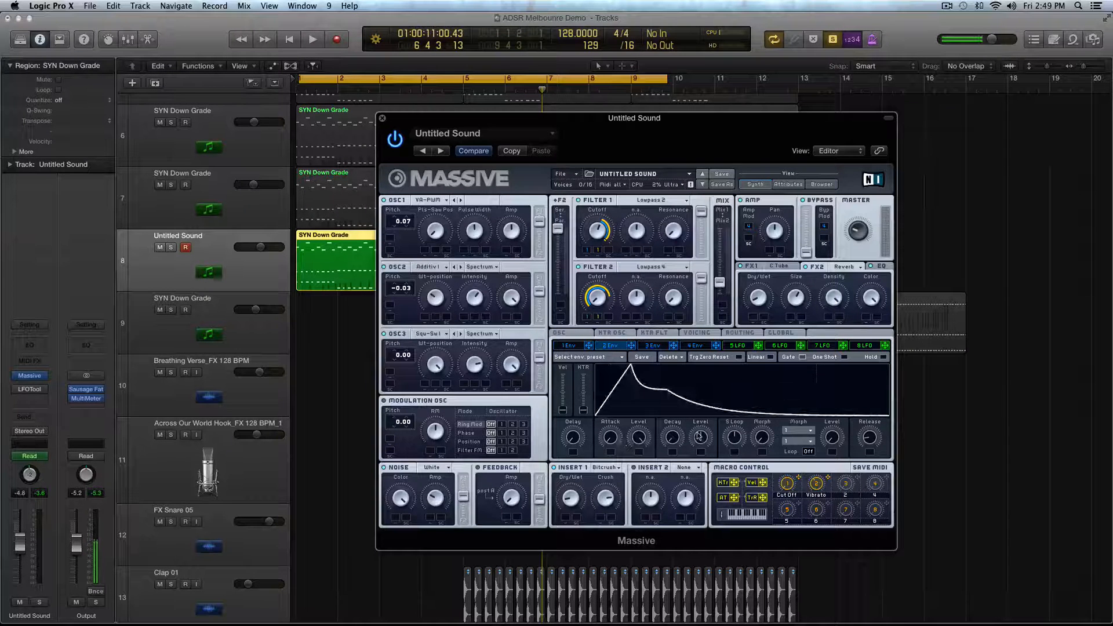
{"action": "left_click_drag", "start_coordinate": [700, 436], "coordinate": [723, 549]}
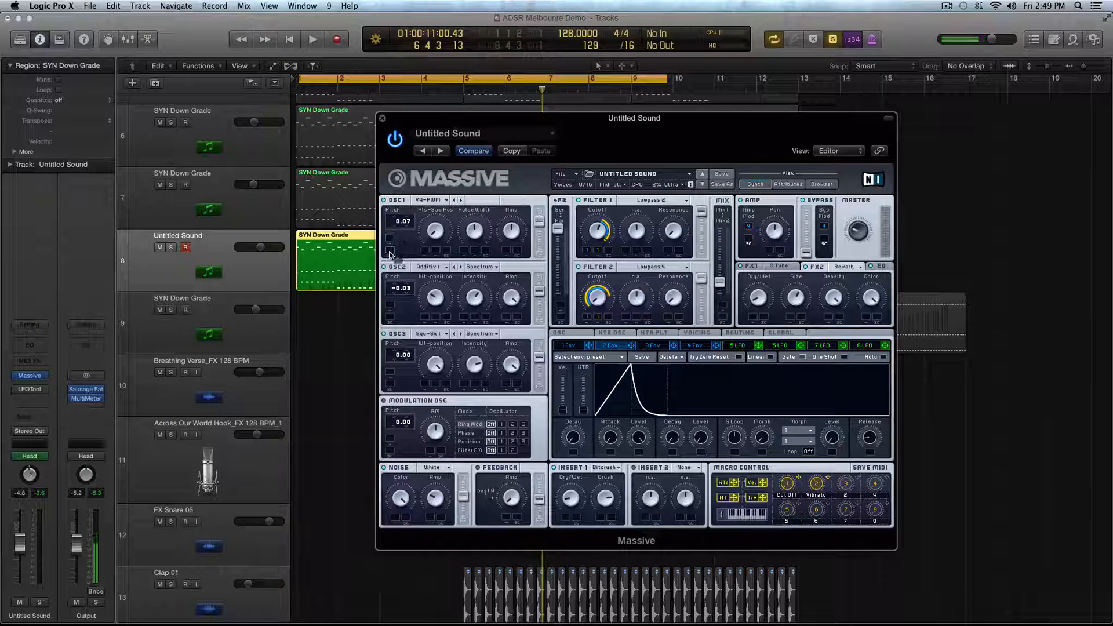
- Assign Envelope 2 to OSC1 Pitch with an amount of 64.00, and adjust the envelope's decay while auditioning the loop
{"action": "left_click_drag", "start_coordinate": [630, 345], "coordinate": [390, 254]}
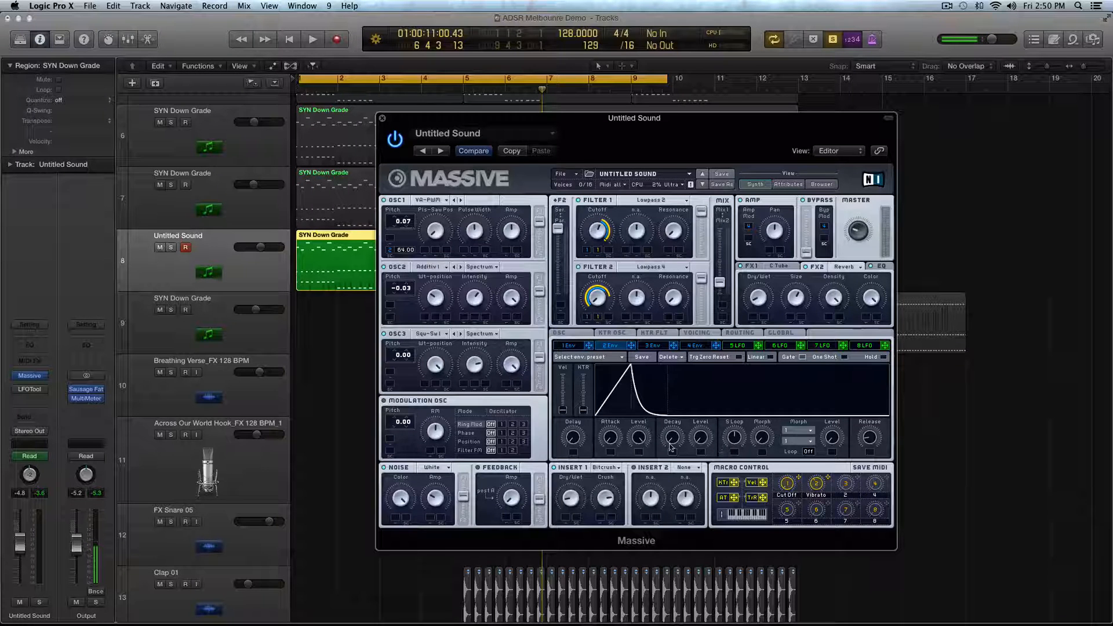
{"action": "key", "text": "space"}
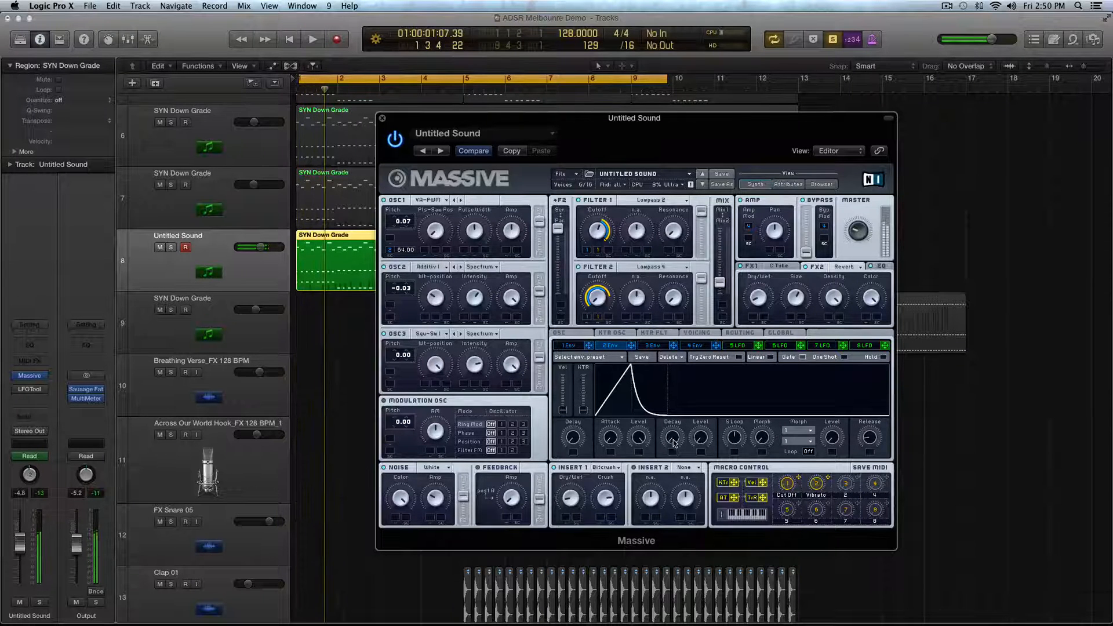
{"action": "left_click_drag", "start_coordinate": [674, 440], "coordinate": [677, 470]}
{"action": "key", "text": "space"}
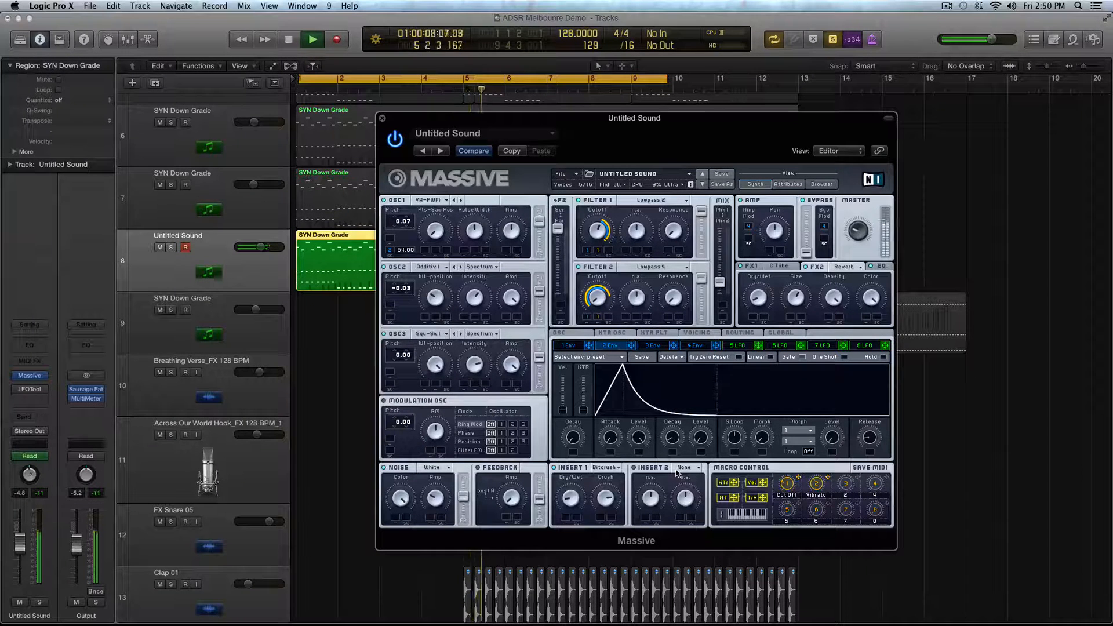
{"action": "key", "text": "space"}
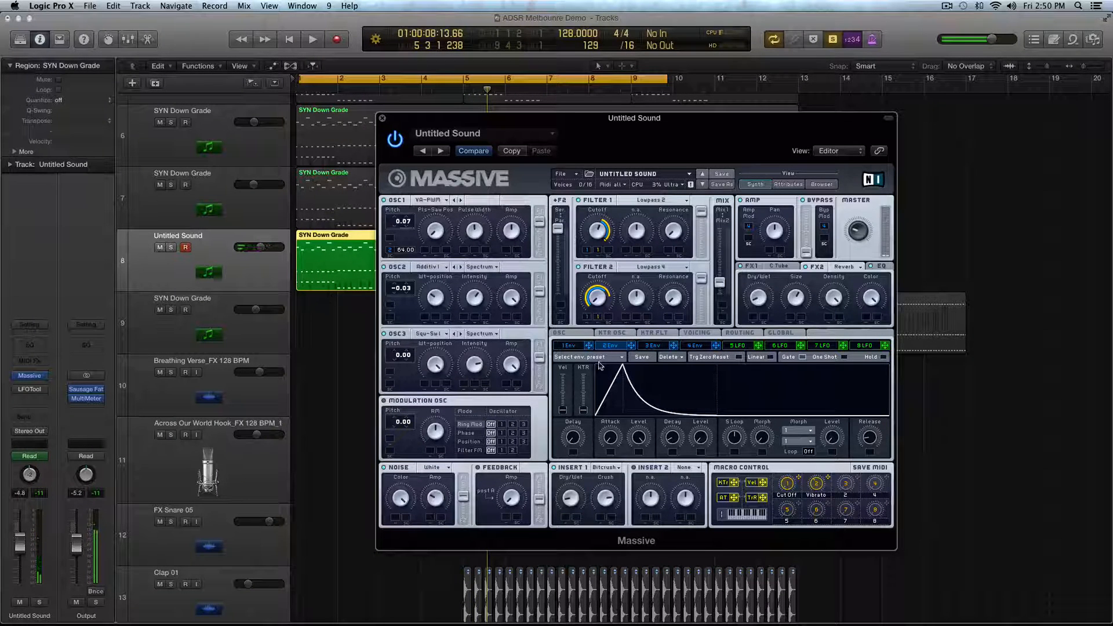
- Lower Envelope 2's attack level slightly and assign the envelope to OSC3 Pitch with an amount of 12.00
{"action": "left_click_drag", "start_coordinate": [638, 437], "coordinate": [638, 463]}
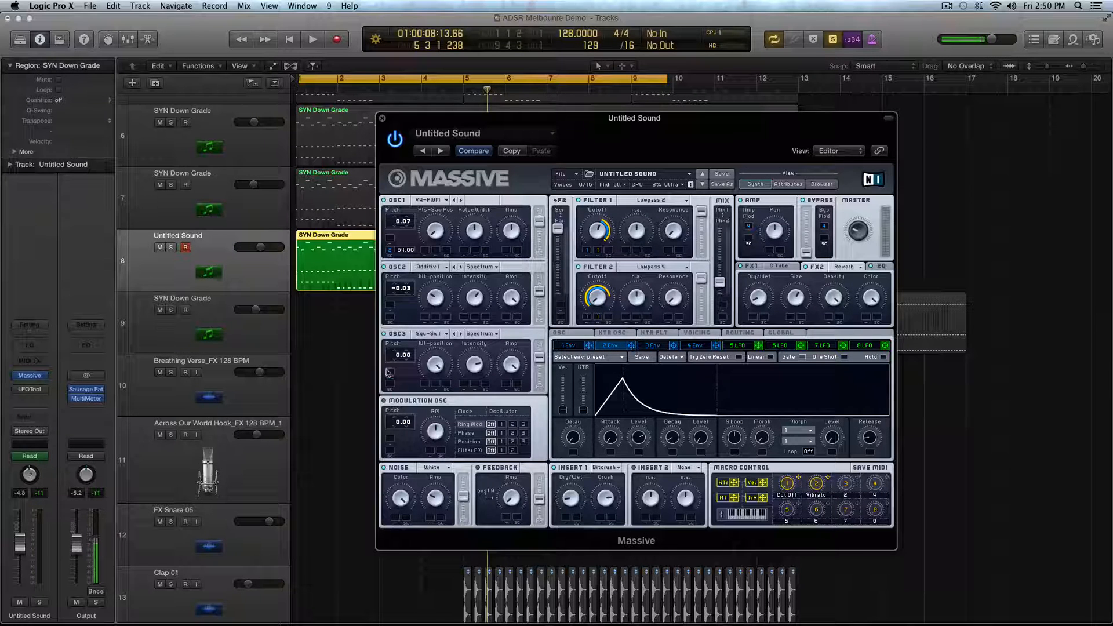
{"action": "left_click_drag", "start_coordinate": [389, 372], "coordinate": [389, 372]}
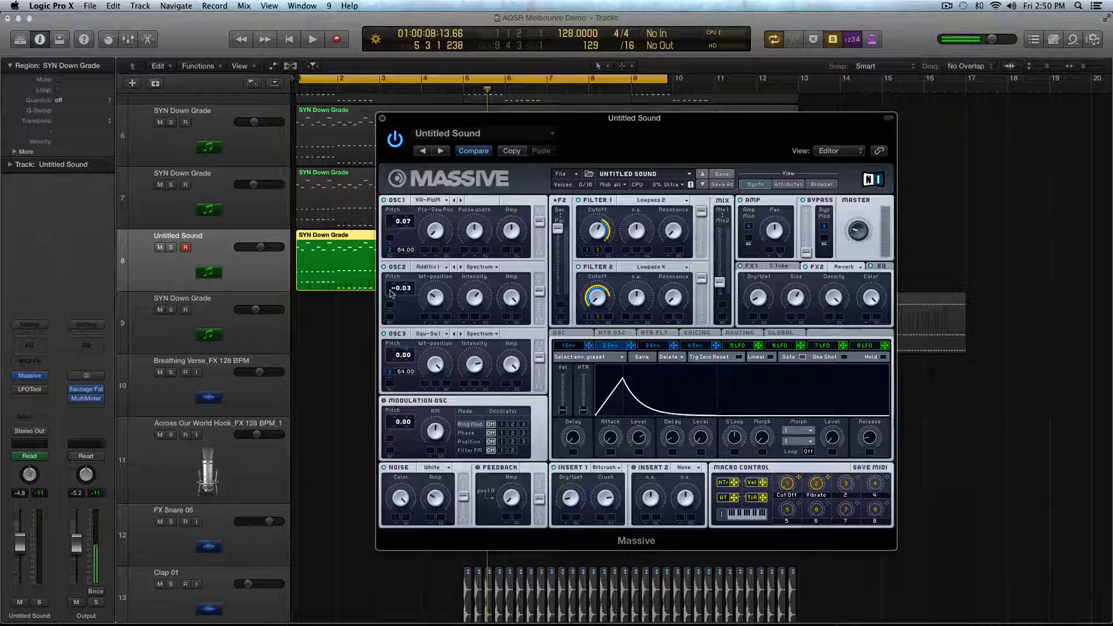
{"action": "key", "text": "space"}
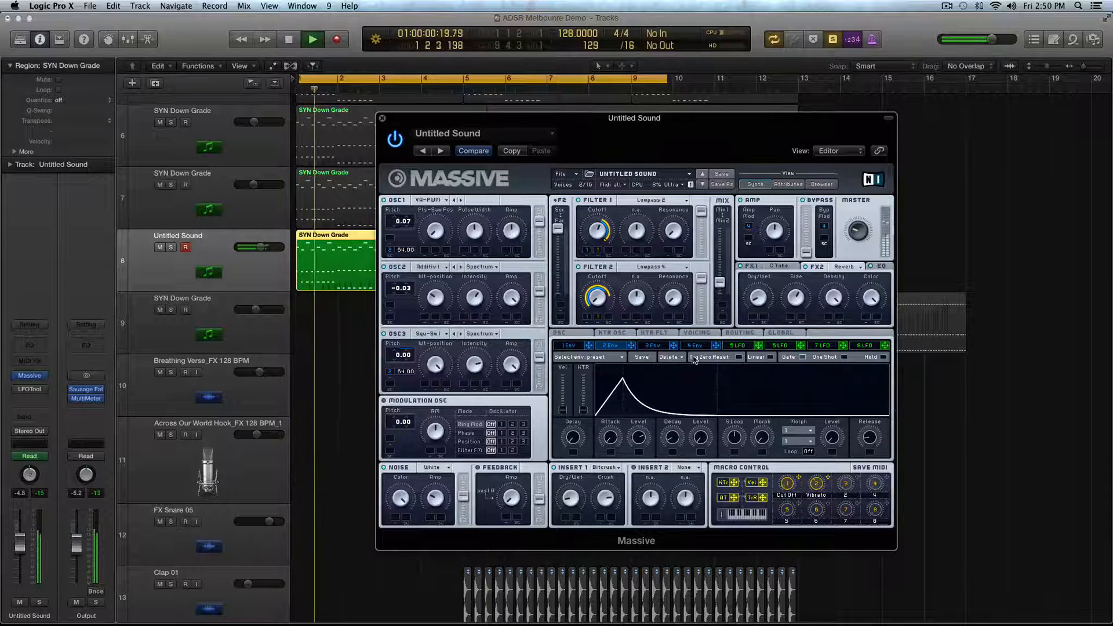
{"action": "left_click_drag", "start_coordinate": [403, 372], "coordinate": [403, 424]}
{"action": "key", "text": "space"}
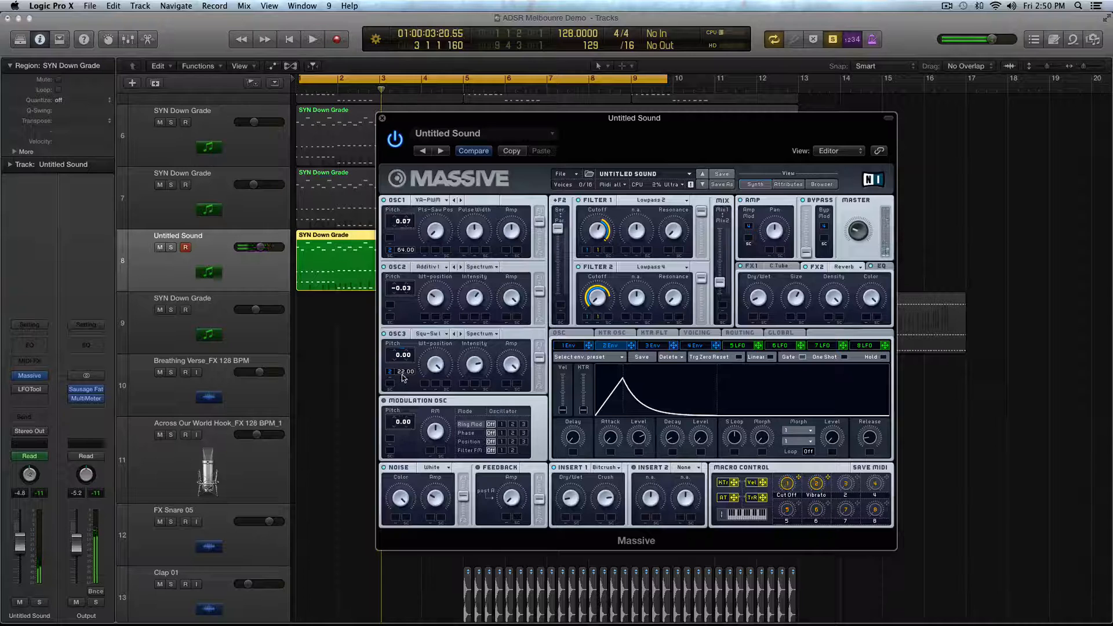
{"action": "left_click_drag", "start_coordinate": [404, 380], "coordinate": [402, 387]}
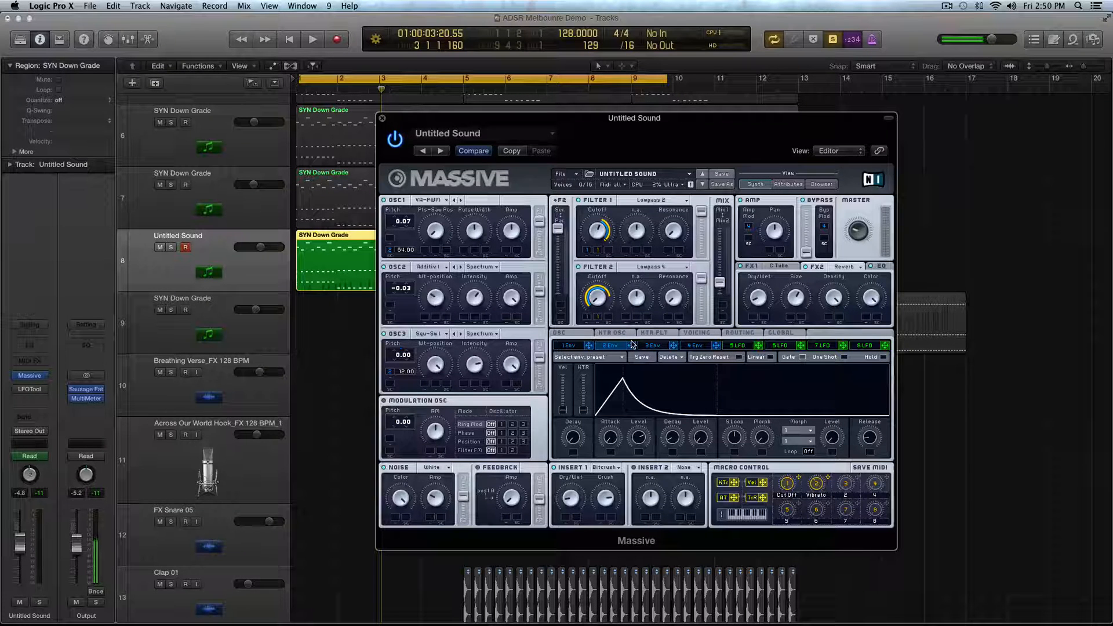
- Shape Envelope 4 with a very short attack, a moderate decay to a reduced level, and a long release
{"action": "left_click", "coordinate": [688, 346]}
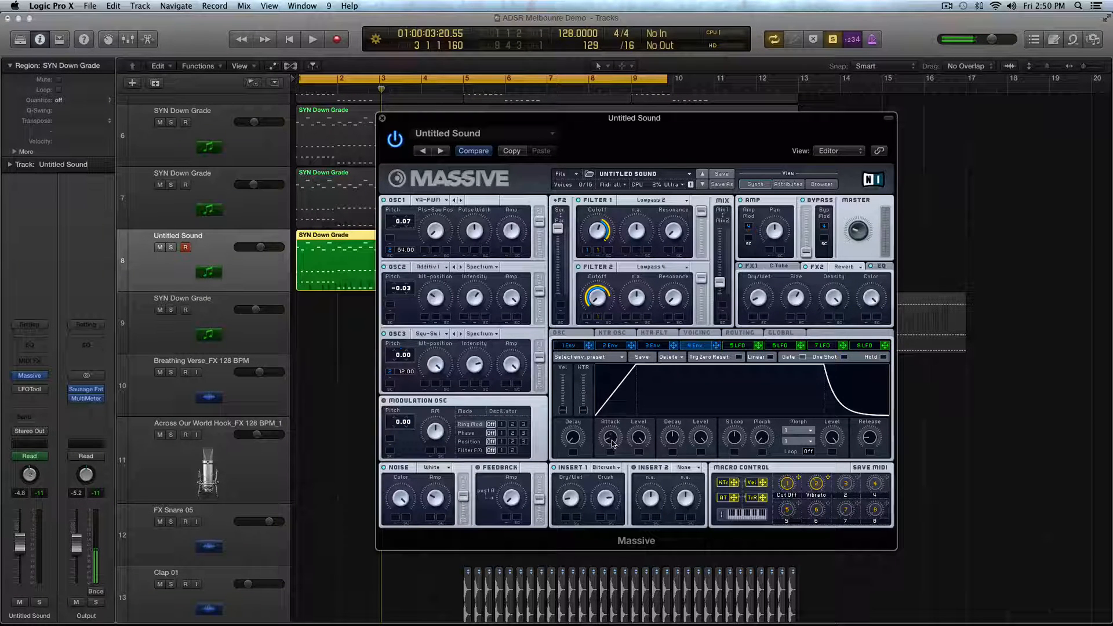
{"action": "left_click_drag", "start_coordinate": [613, 444], "coordinate": [619, 464]}
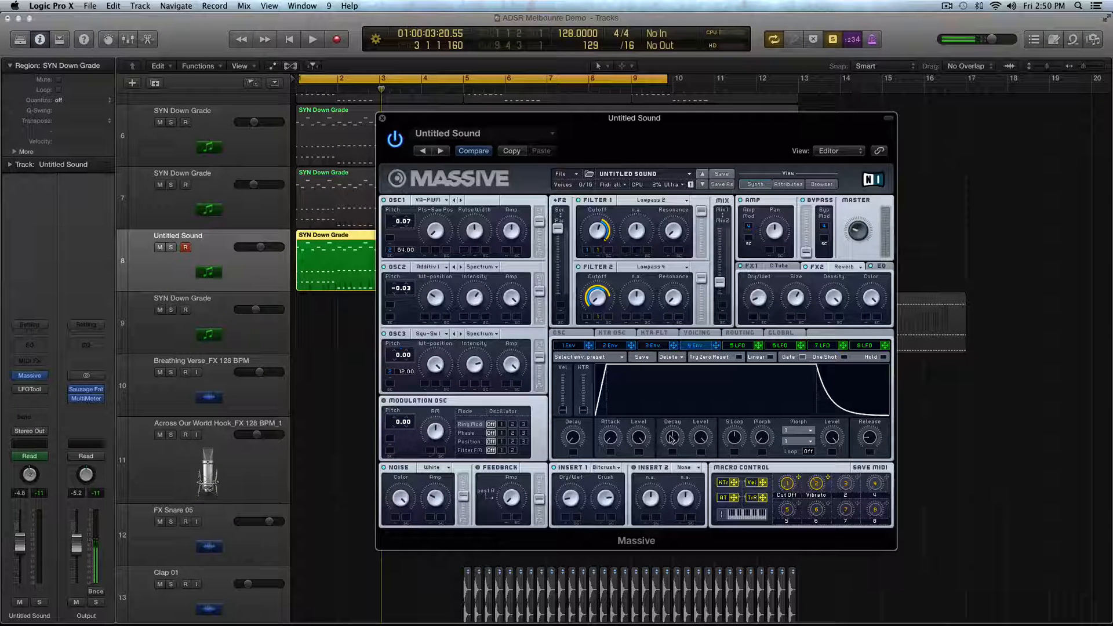
{"action": "left_click_drag", "start_coordinate": [671, 439], "coordinate": [676, 462]}
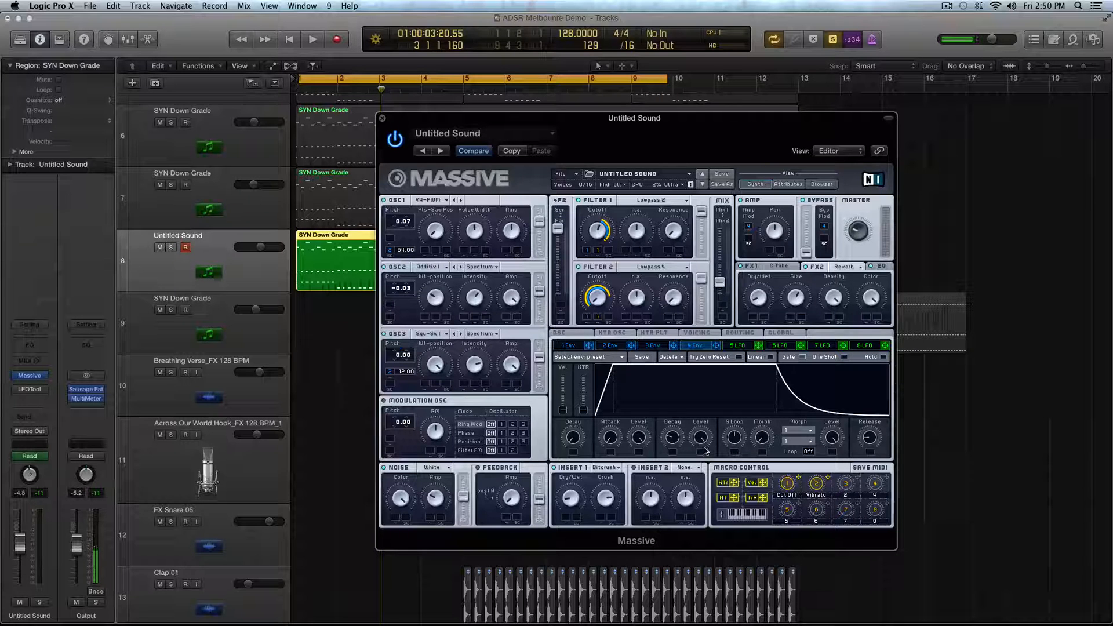
{"action": "left_click_drag", "start_coordinate": [706, 451], "coordinate": [701, 465]}
{"action": "left_click_drag", "start_coordinate": [875, 436], "coordinate": [854, 388]}
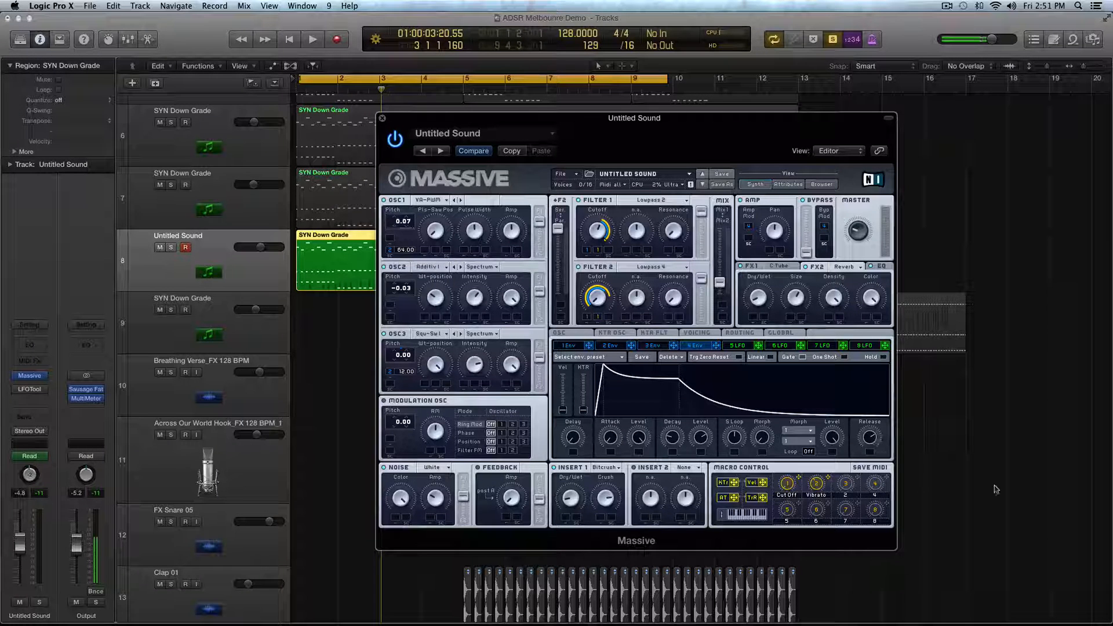
{"action": "left_click_drag", "start_coordinate": [874, 436], "coordinate": [872, 440]}
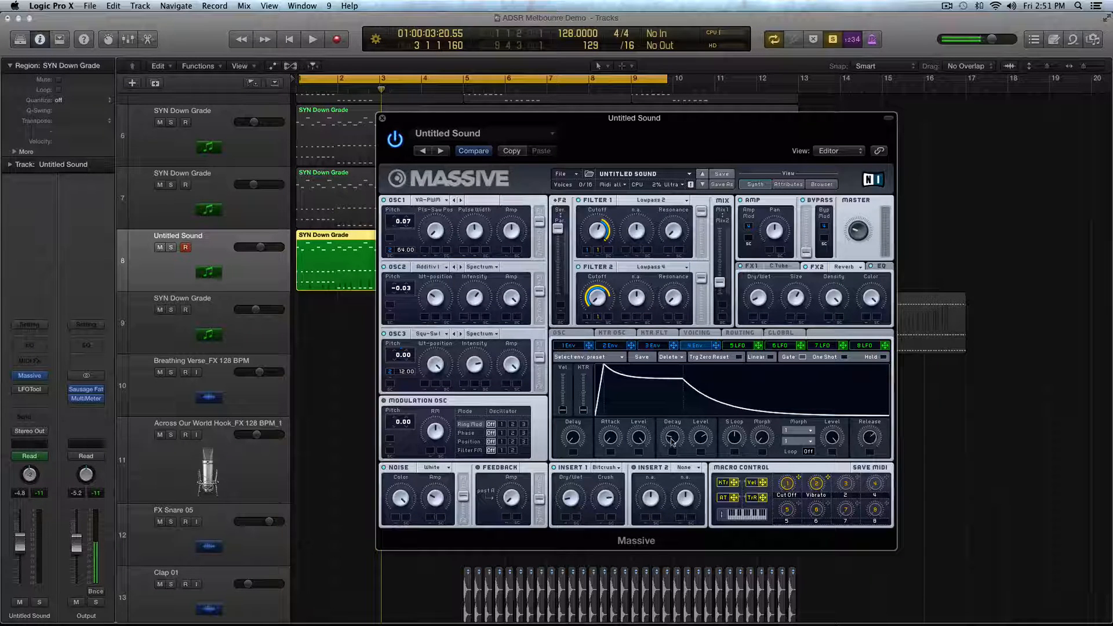
{"action": "left_click_drag", "start_coordinate": [671, 440], "coordinate": [693, 371]}
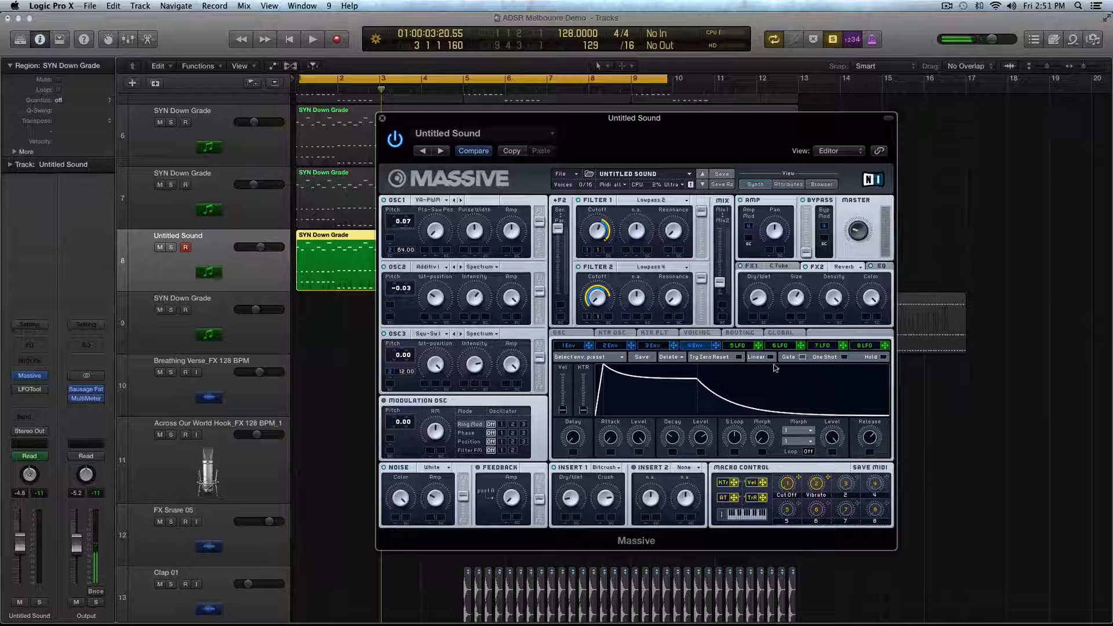
- Play the loop, show the EQ settings, and move the Pan Position unison spread slider to about the Mono midpoint
{"action": "key", "text": "space"}
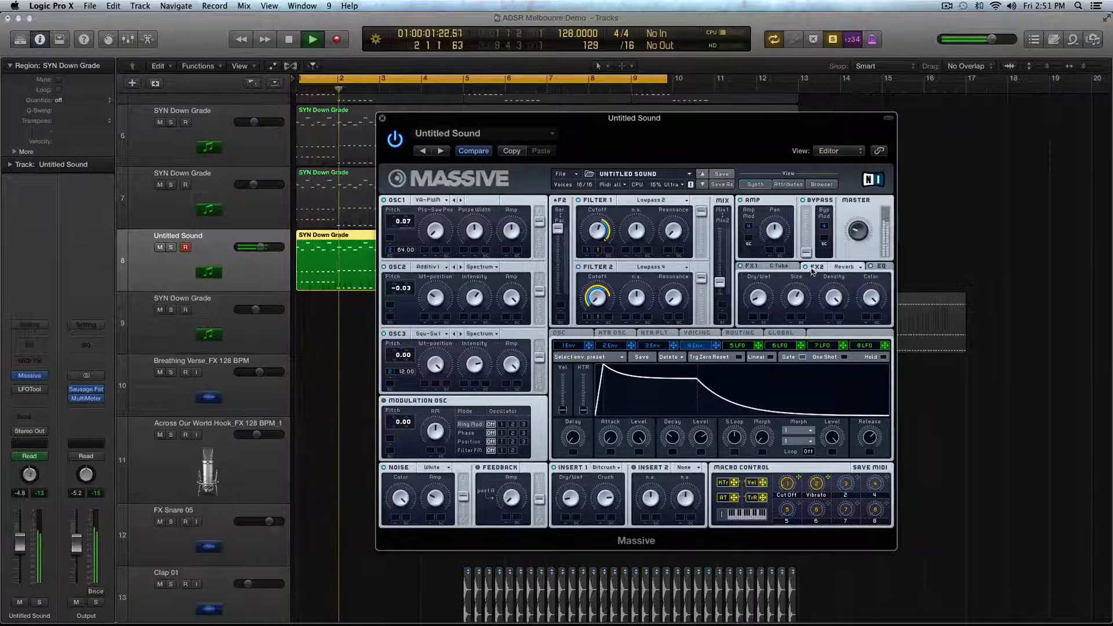
{"action": "left_click", "coordinate": [880, 266]}
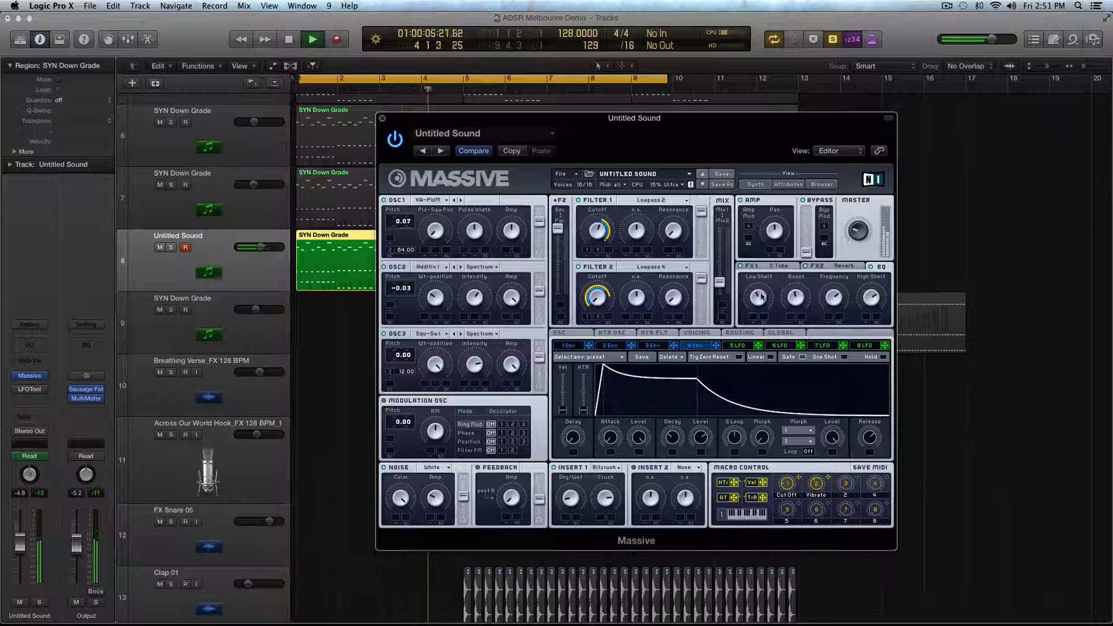
{"action": "left_click", "coordinate": [695, 333]}
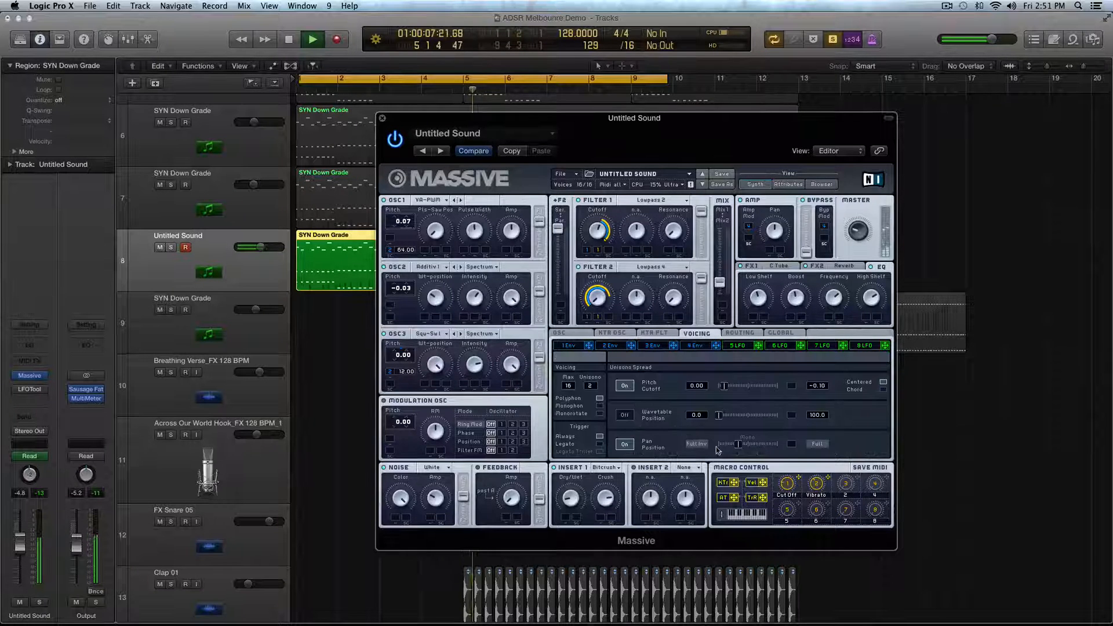
{"action": "left_click_drag", "start_coordinate": [720, 448], "coordinate": [752, 445]}
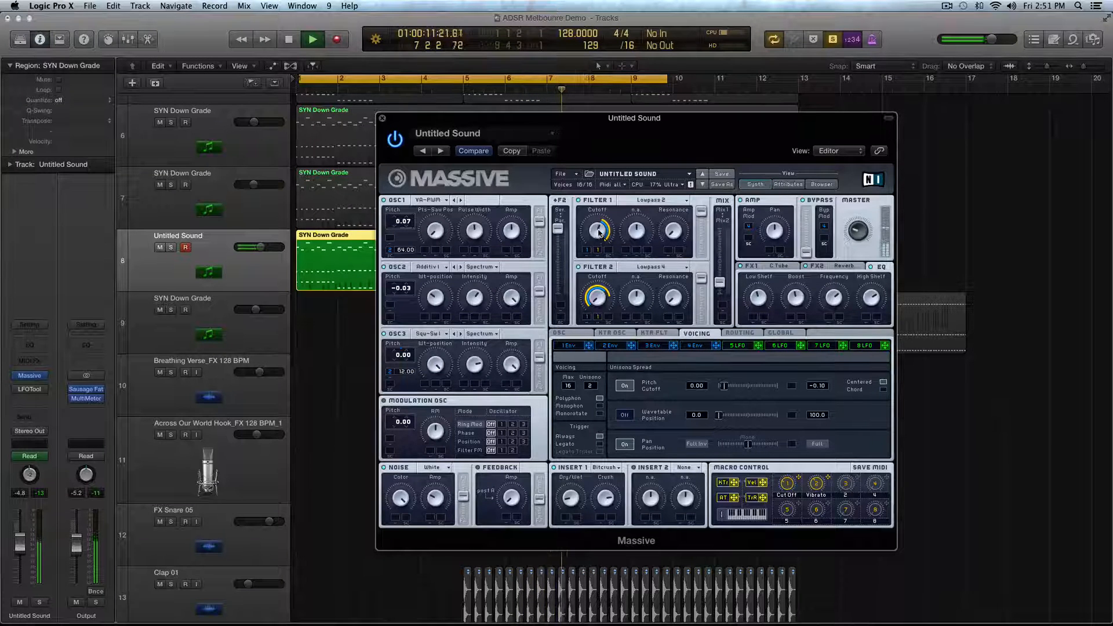
- Nudge the filter Mix fader slightly toward Mix2, stop playback, and nudge up Insert 1's Bitcrush Crush amount
{"action": "left_click_drag", "start_coordinate": [723, 286], "coordinate": [724, 291]}
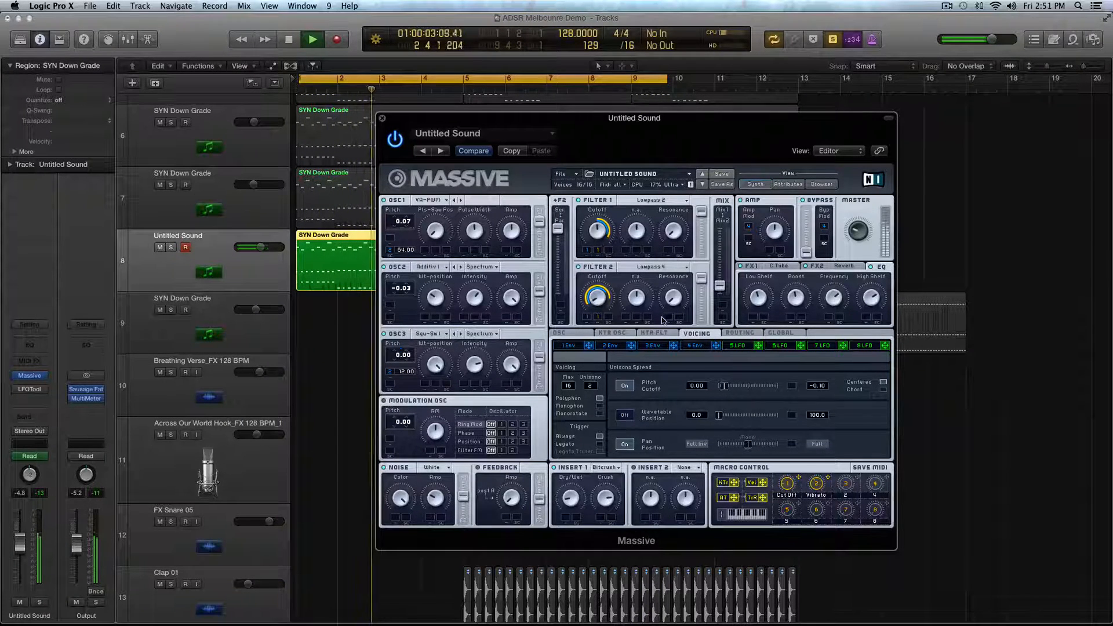
{"action": "key", "text": "space"}
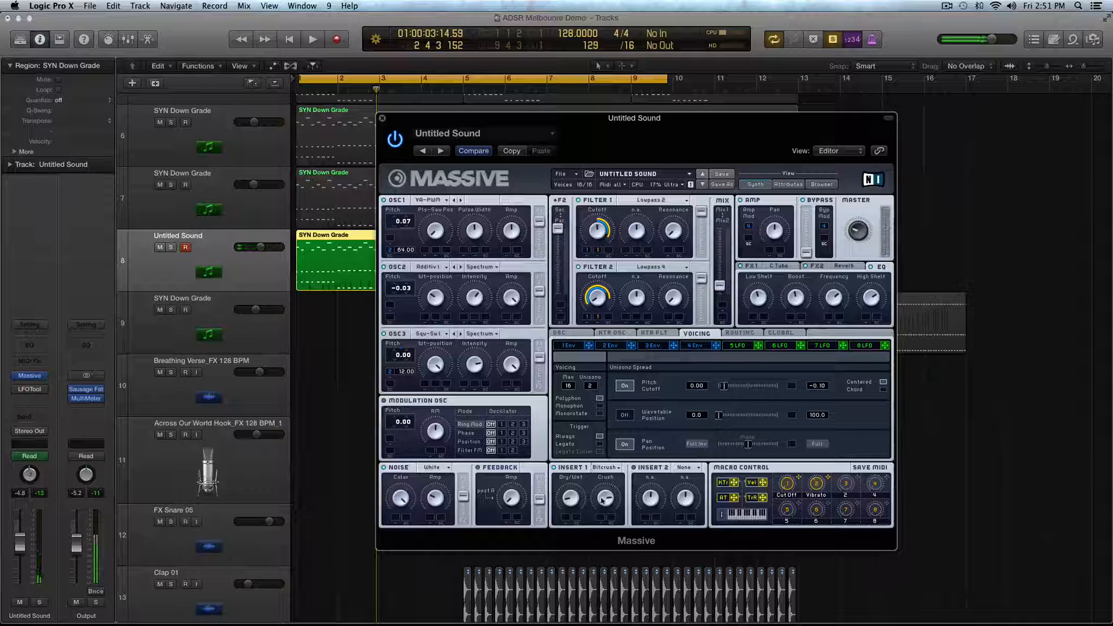
{"action": "left_click_drag", "start_coordinate": [602, 501], "coordinate": [602, 490]}
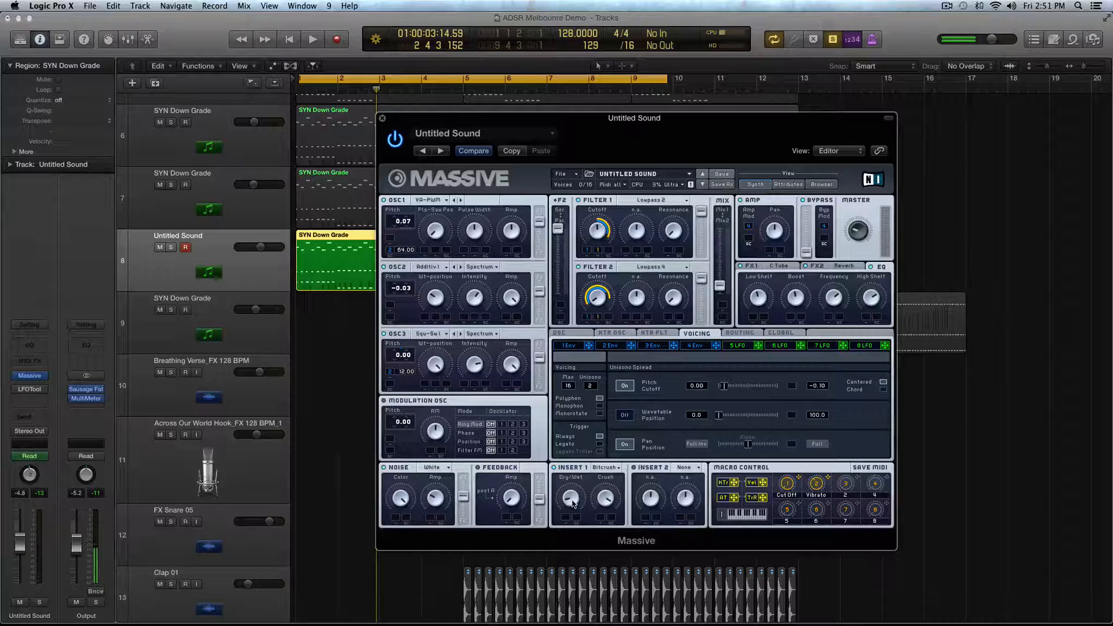
- Play the loop and show the oscillator vibrato settings, then stop playback
{"action": "key", "text": "space"}
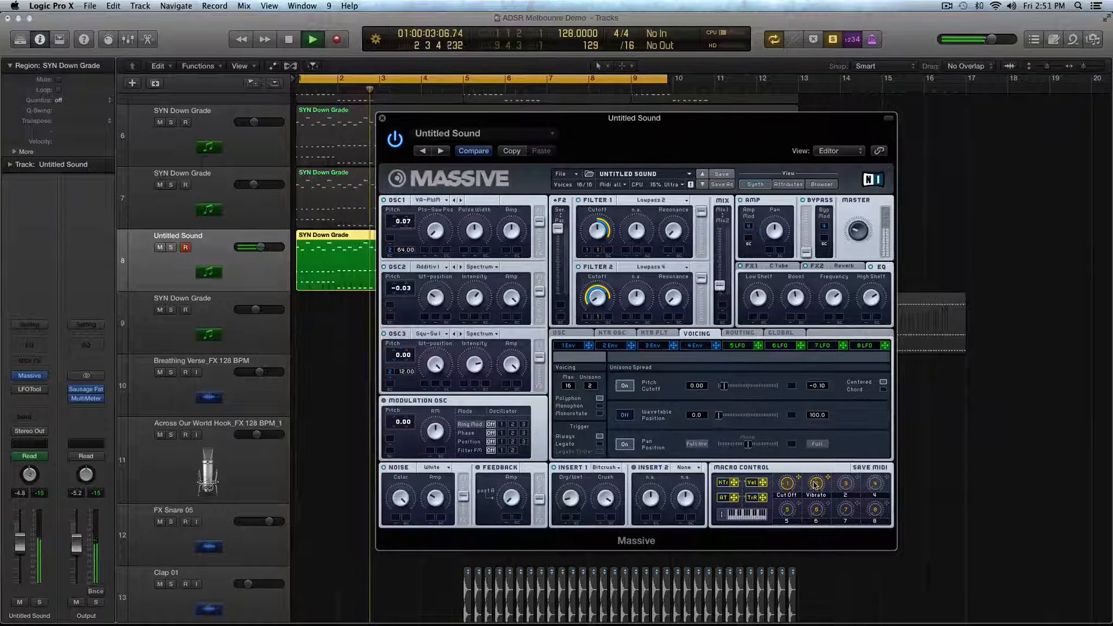
{"action": "left_click", "coordinate": [559, 333]}
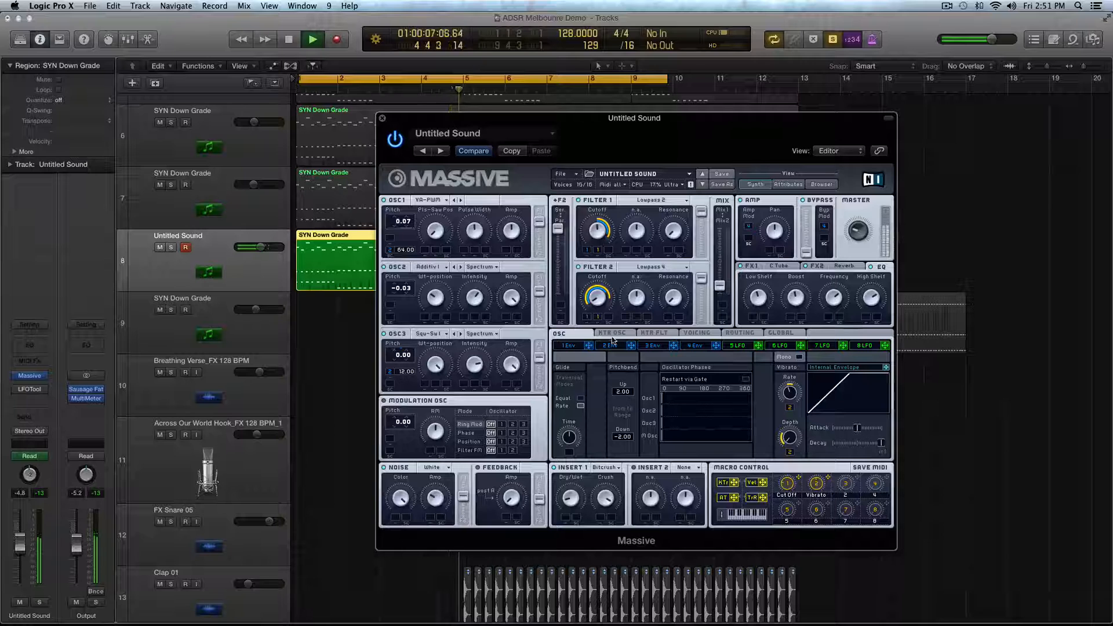
{"action": "key", "text": "space"}
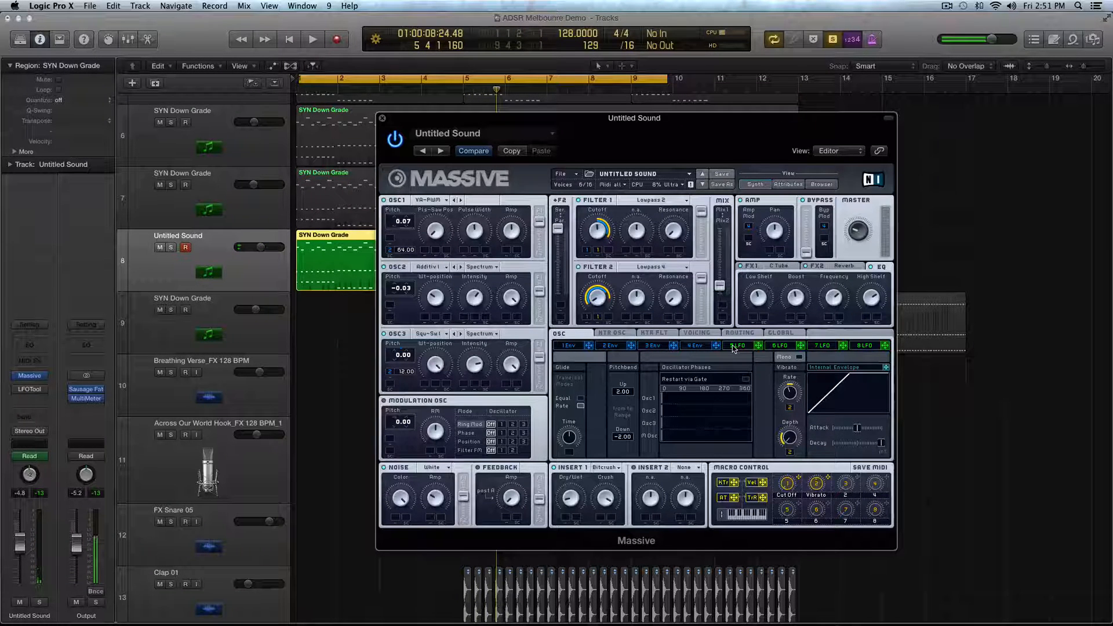
- Set LFO 5's curves to Triangle and Bending 8, assign it to OSC1 Pitch with an amount of 1.13, and play the loop from the start
{"action": "left_click", "coordinate": [733, 346]}
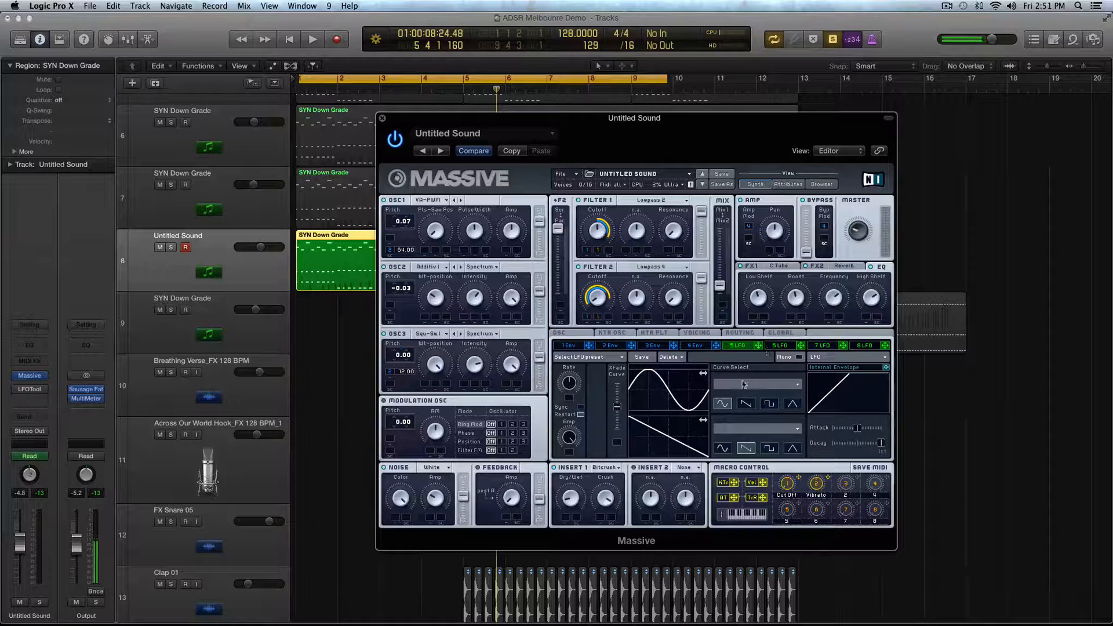
{"action": "left_click", "coordinate": [799, 405]}
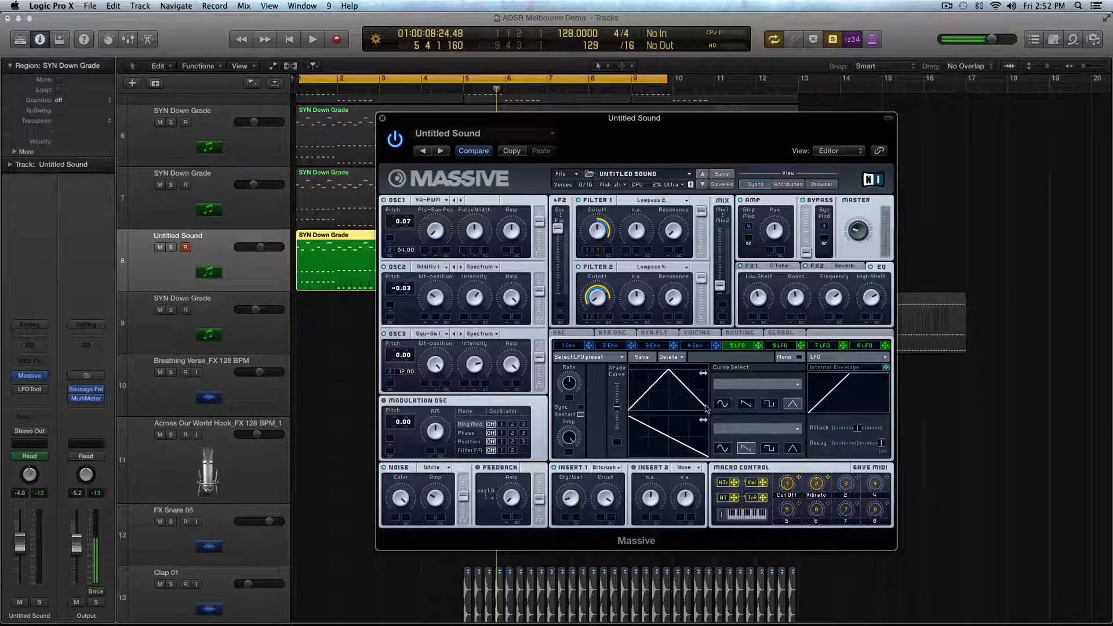
{"action": "left_click", "coordinate": [770, 428]}
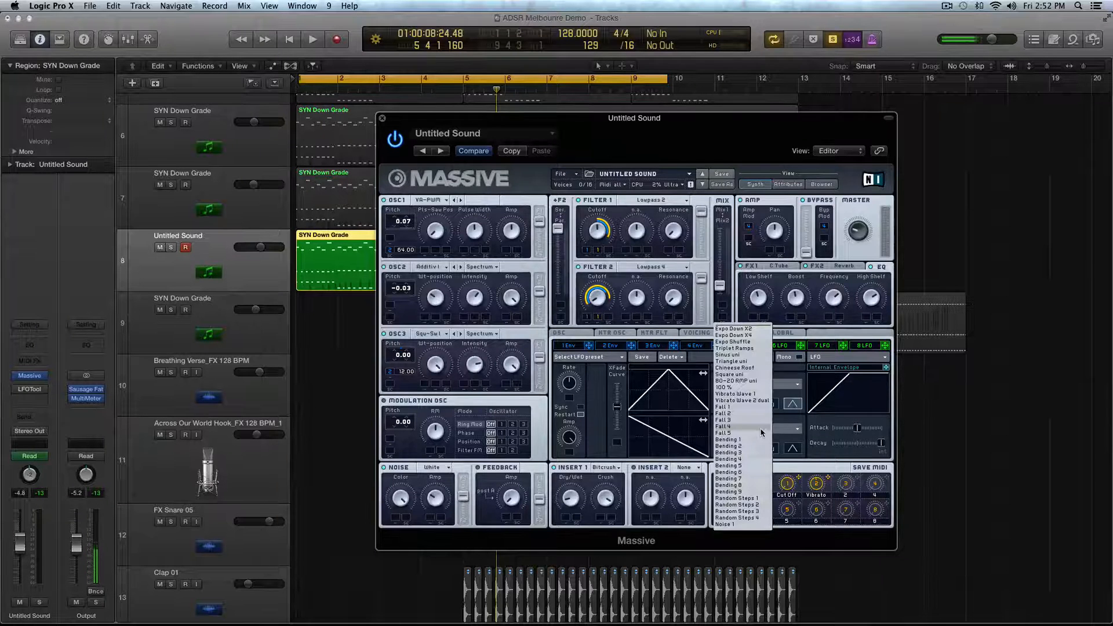
{"action": "left_click", "coordinate": [767, 487]}
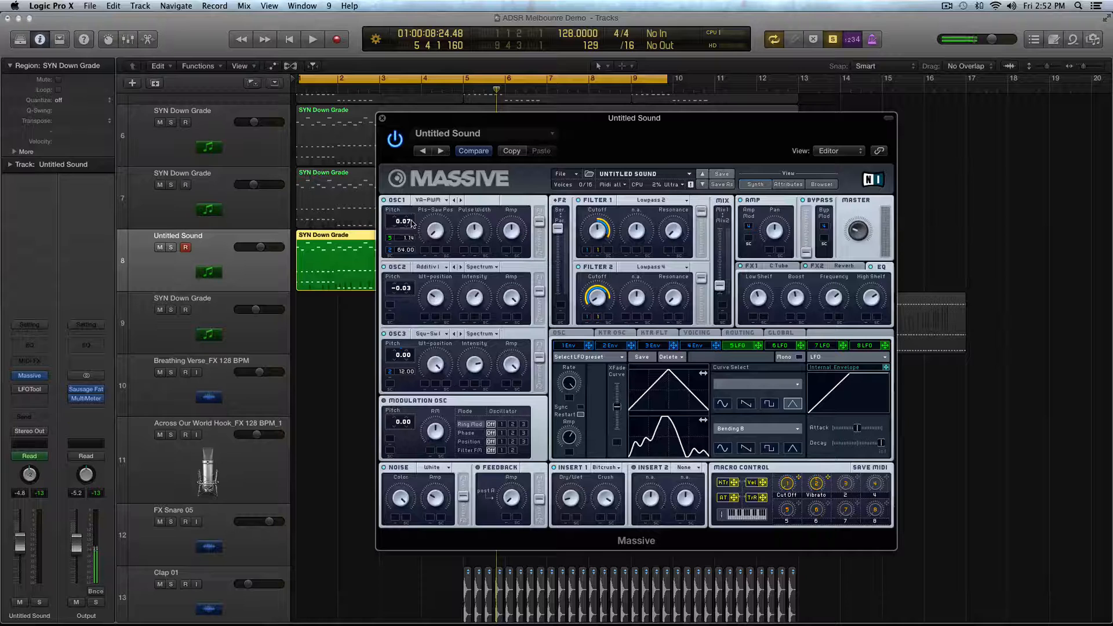
{"action": "key", "text": "Return"}
{"action": "key", "text": "space"}
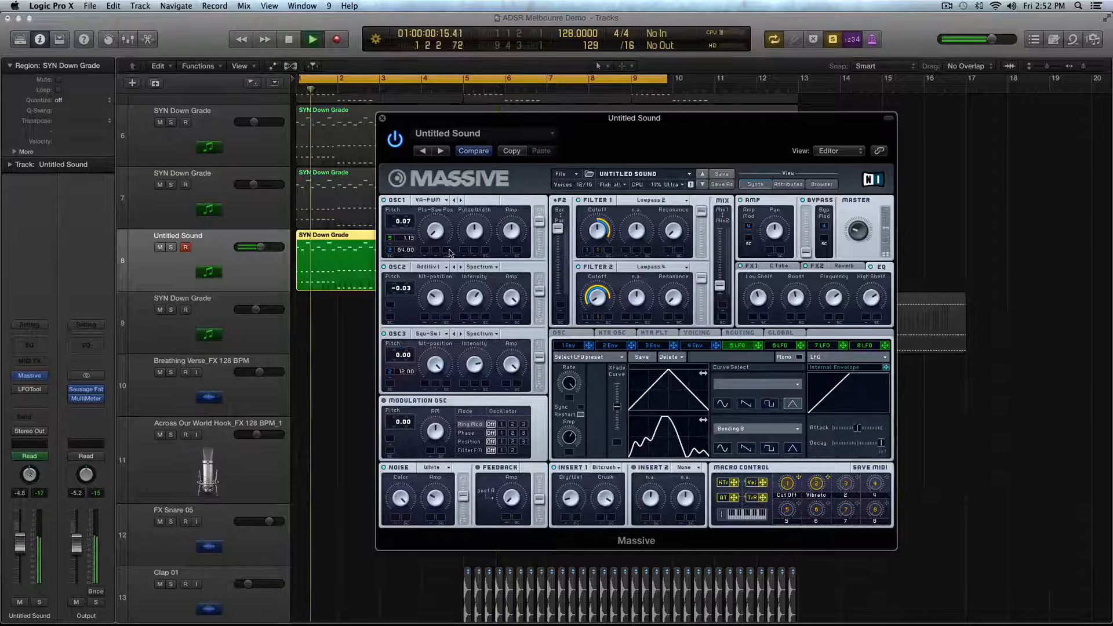
- Audition the loop while reviewing the FX2 reverb, the unison voicing and the oscillator vibrato settings
{"action": "left_click", "coordinate": [787, 270]}
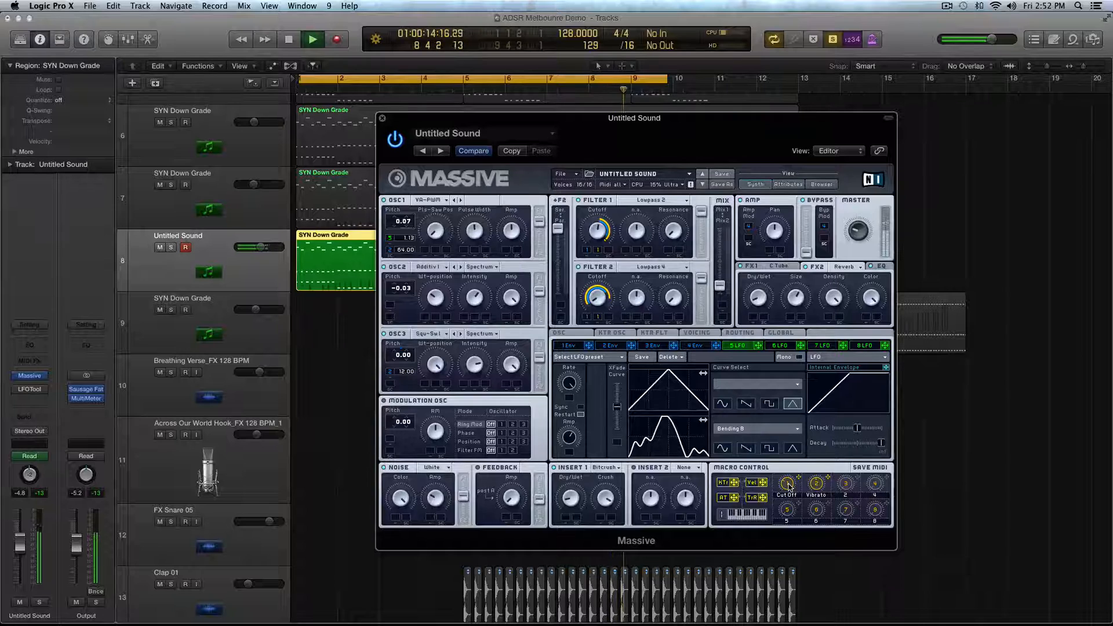
{"action": "key", "text": "space"}
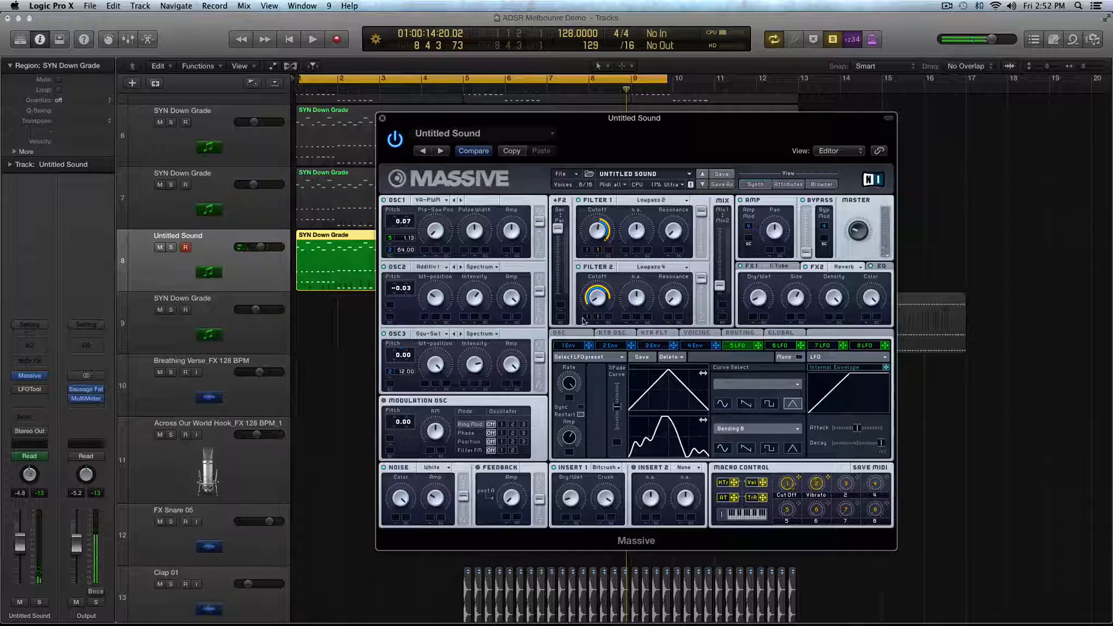
{"action": "left_click", "coordinate": [568, 334]}
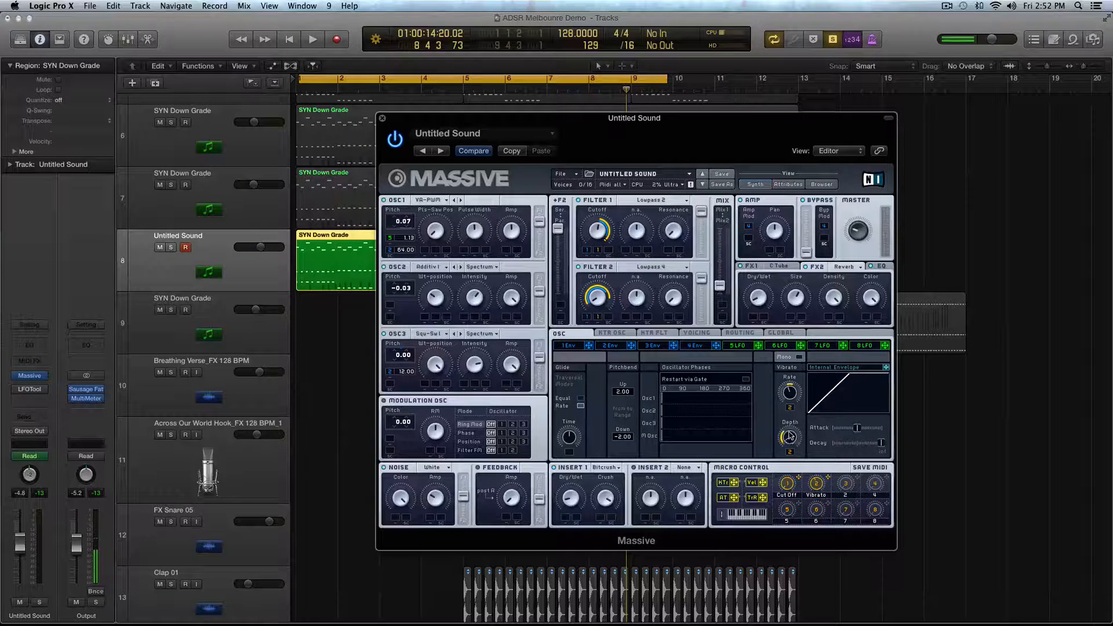
{"action": "key", "text": "space"}
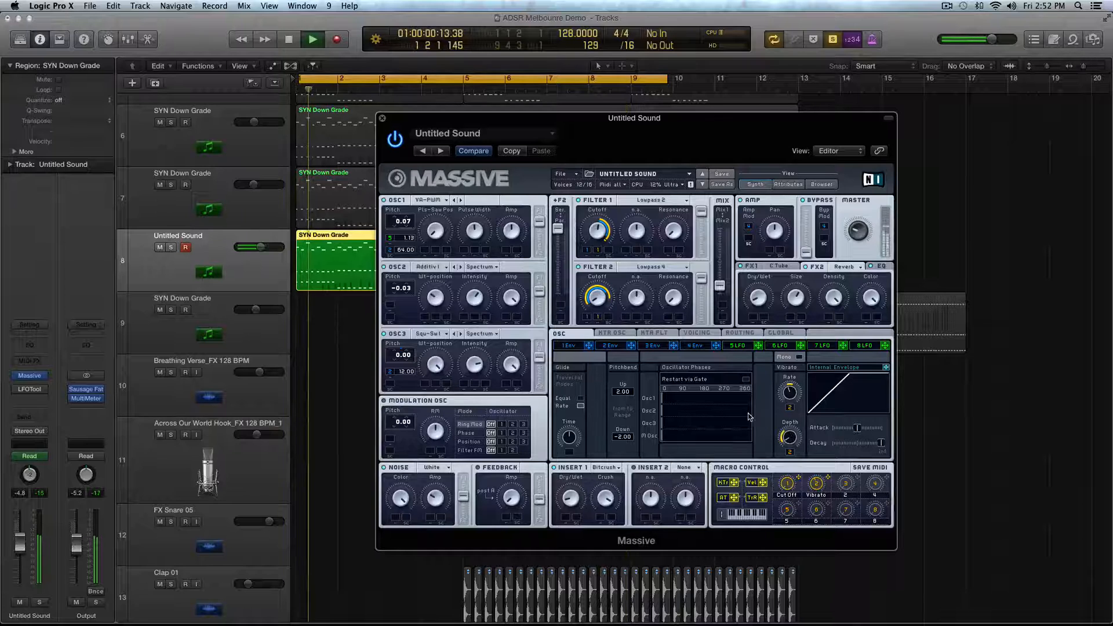
{"action": "left_click", "coordinate": [696, 333]}
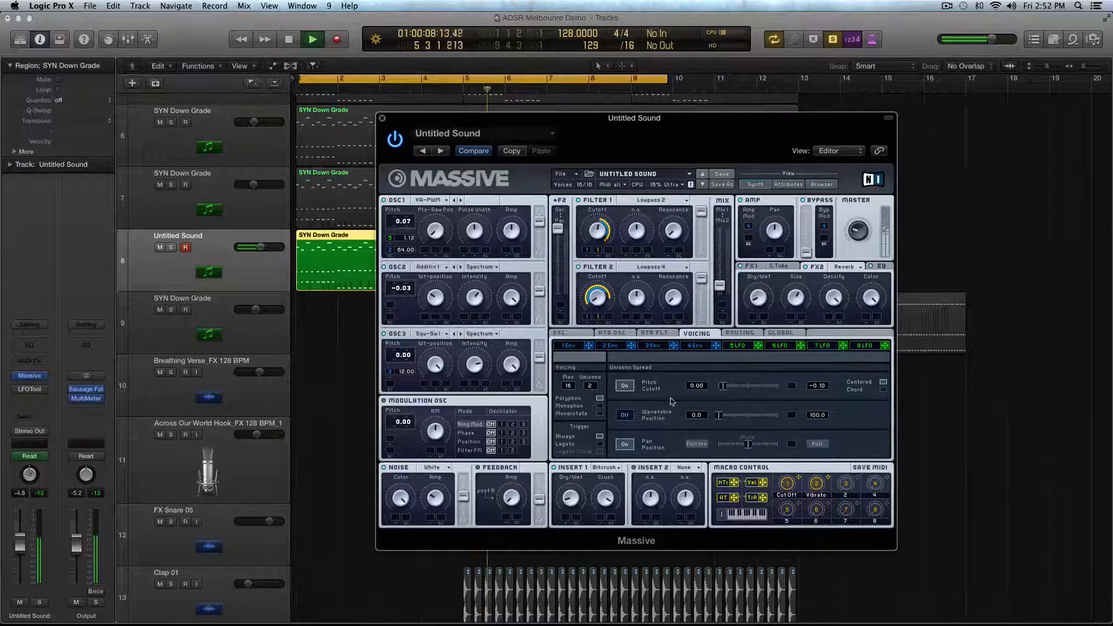
{"action": "left_click", "coordinate": [568, 334]}
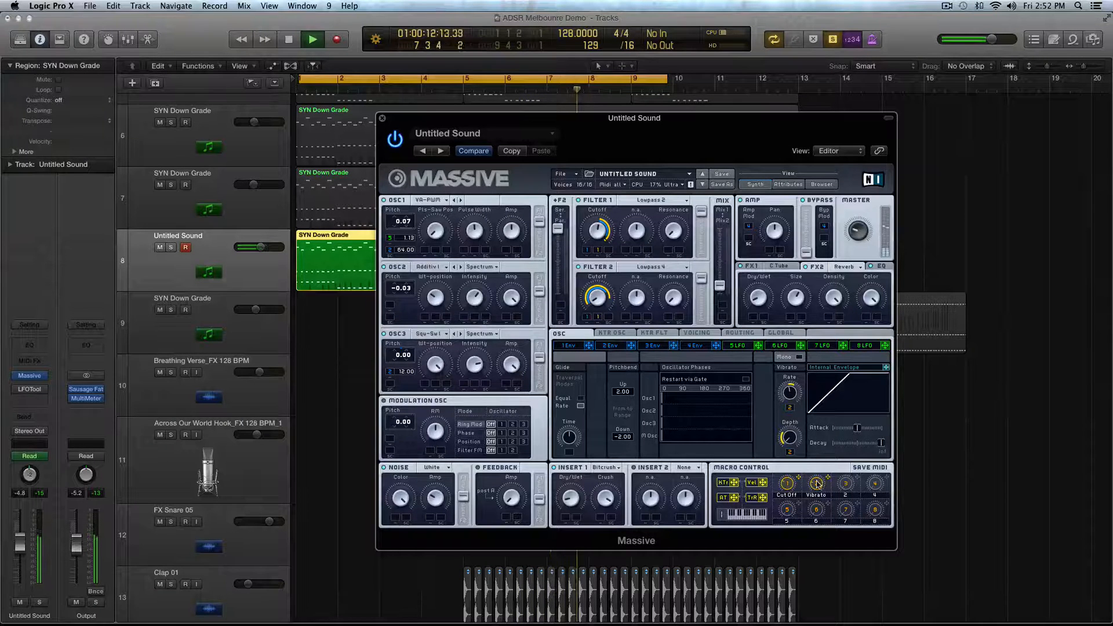
{"action": "key", "text": "space"}
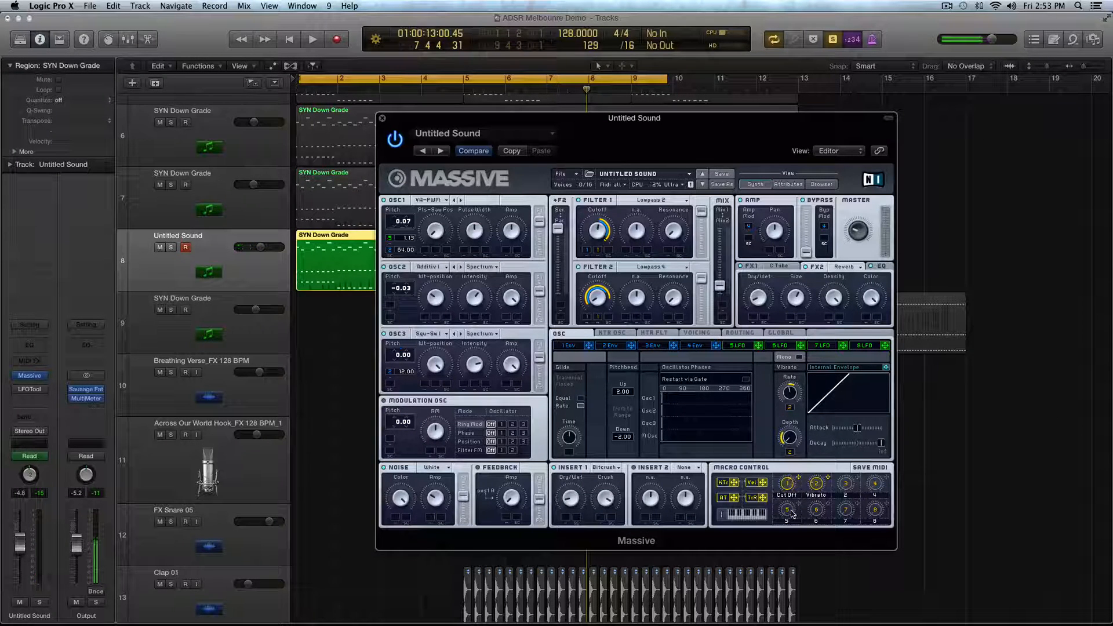
- Show the EQ settings and, while auditioning the loop, shift the filter Mix fader slightly toward Mix1
{"action": "left_click", "coordinate": [881, 267]}
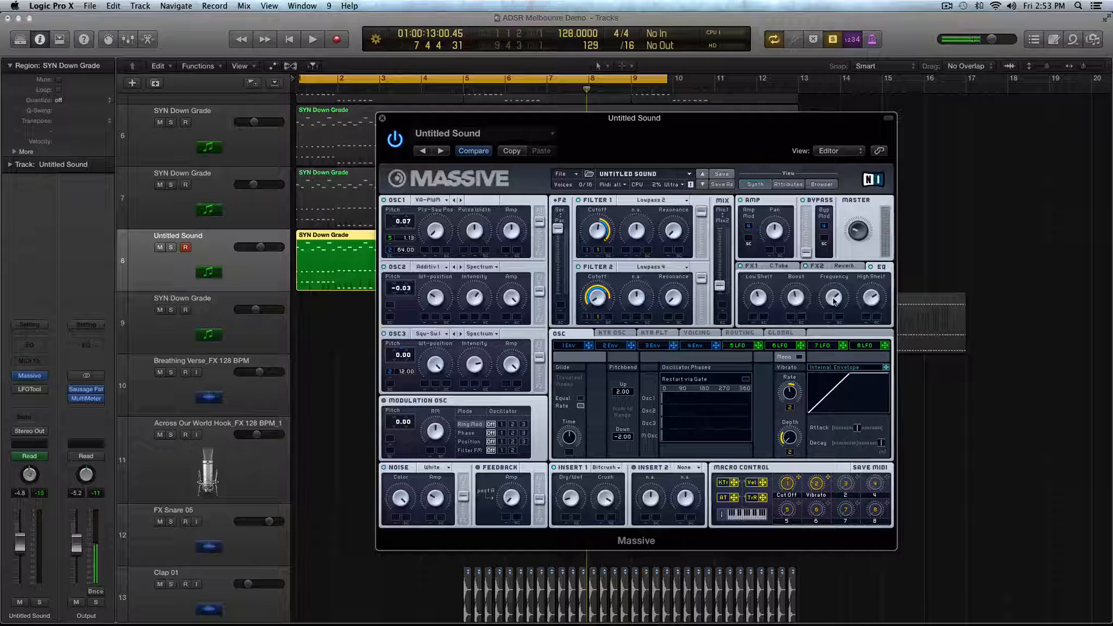
{"action": "key", "text": "space"}
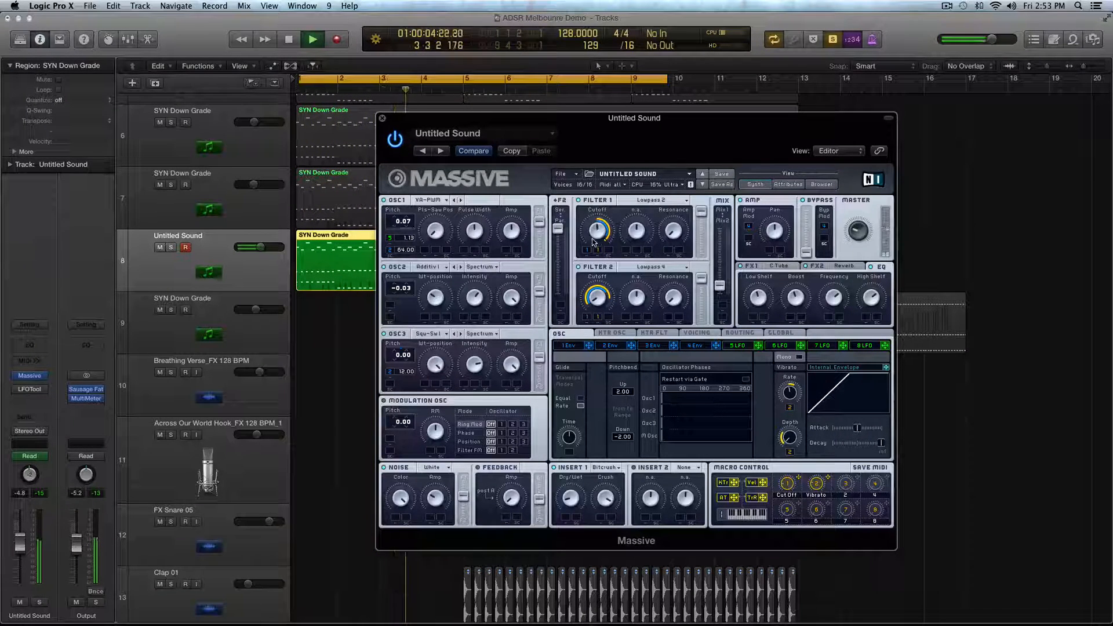
{"action": "left_click_drag", "start_coordinate": [719, 284], "coordinate": [718, 218]}
{"action": "key", "text": "space"}
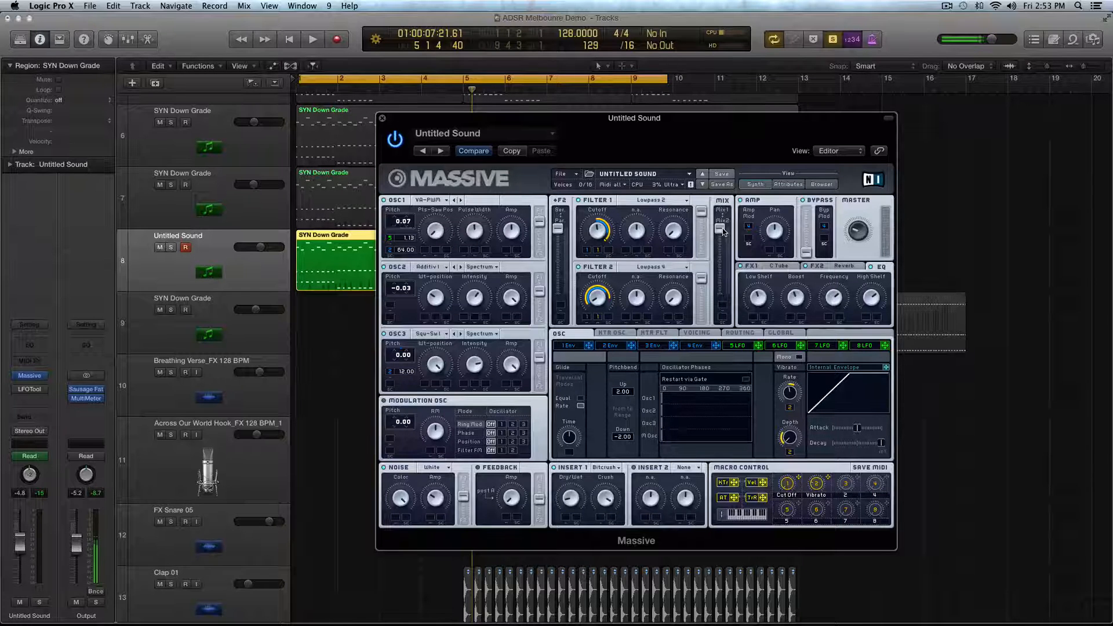
{"action": "key", "text": "space"}
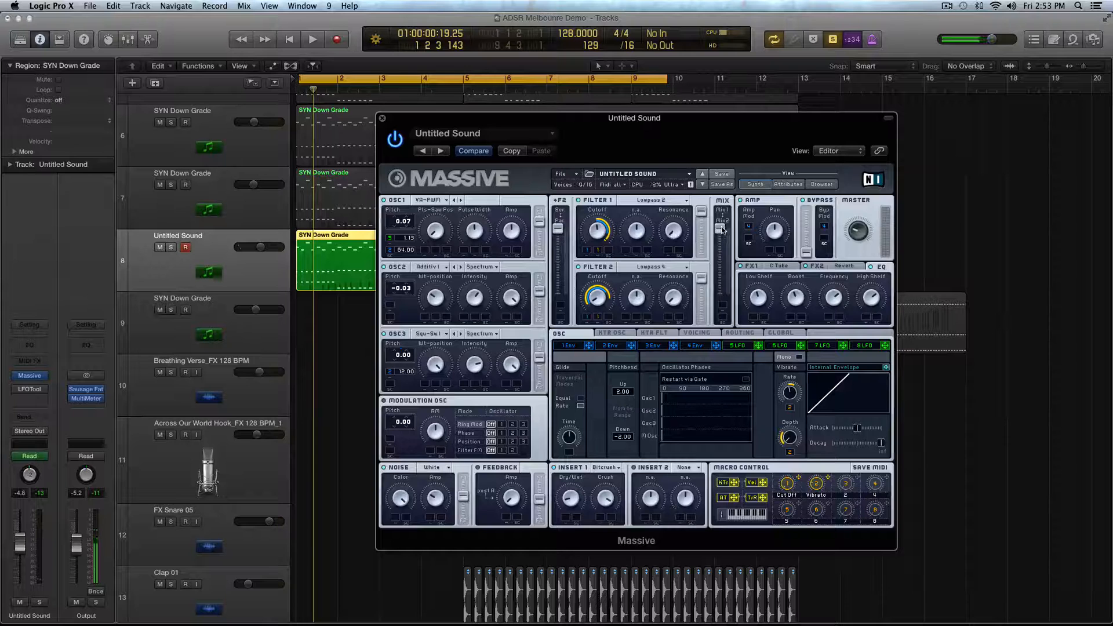
{"action": "left_click_drag", "start_coordinate": [720, 299], "coordinate": [722, 283]}
{"action": "key", "text": "space"}
{"action": "key", "text": "space"}
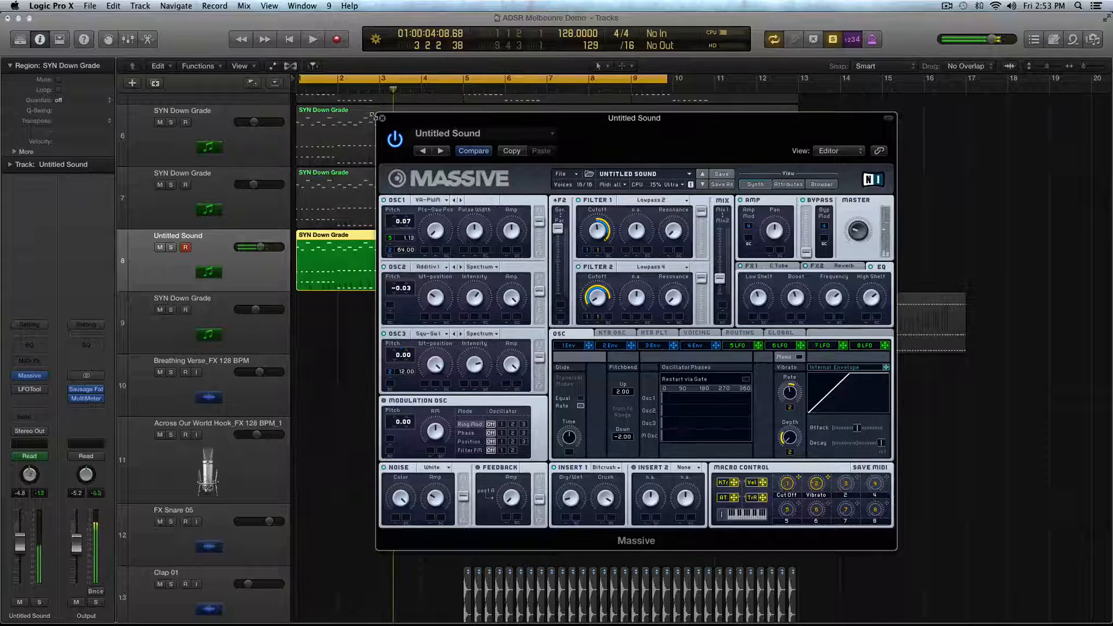
- Close the Massive window and mute the two SYN Down Grade regions on tracks 6 and 7
{"action": "left_click", "coordinate": [380, 118]}
{"action": "key", "text": "z"}
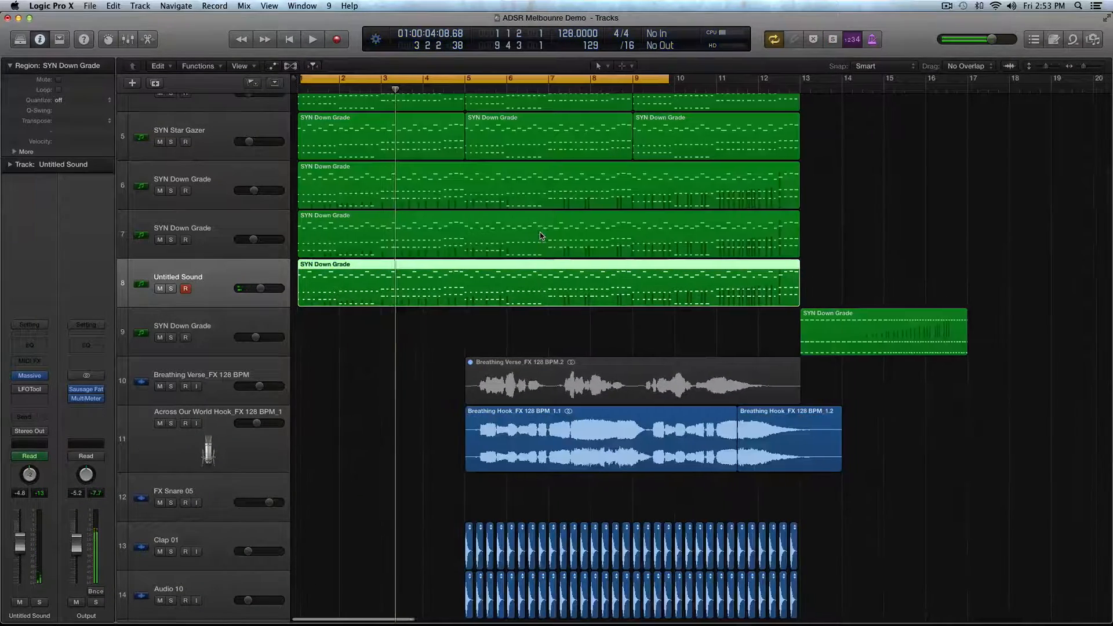
{"action": "left_click_drag", "start_coordinate": [572, 190], "coordinate": [405, 227]}
{"action": "key", "text": "ctrl+m"}
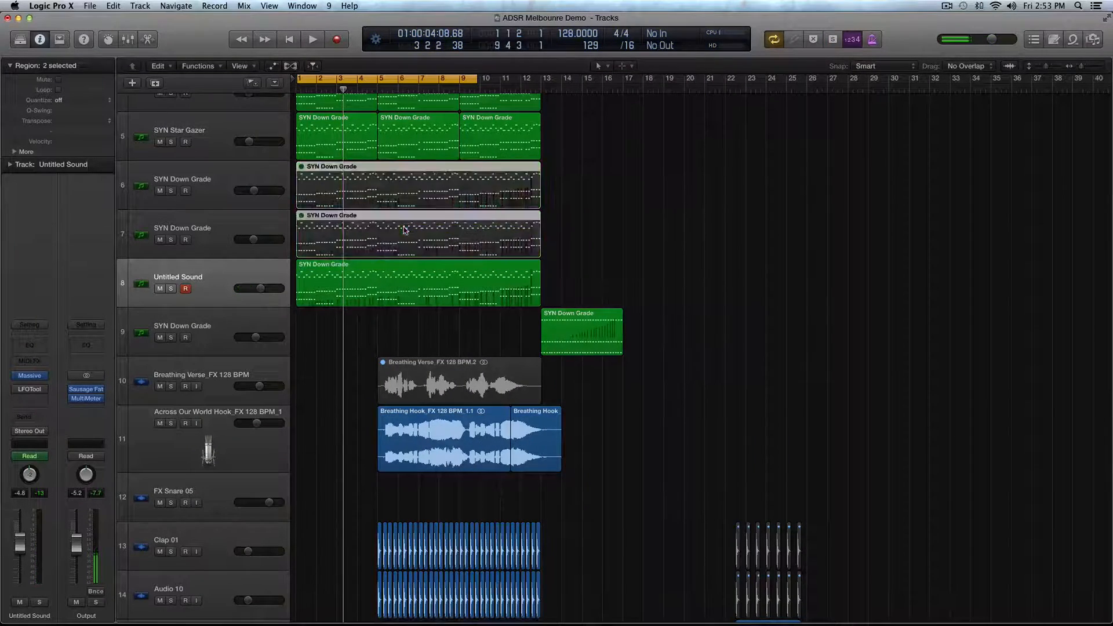
- Play the arrangement, raise the Untitled Sound track's volume to -3.4 dB, and stop playback
{"action": "key", "text": "space"}
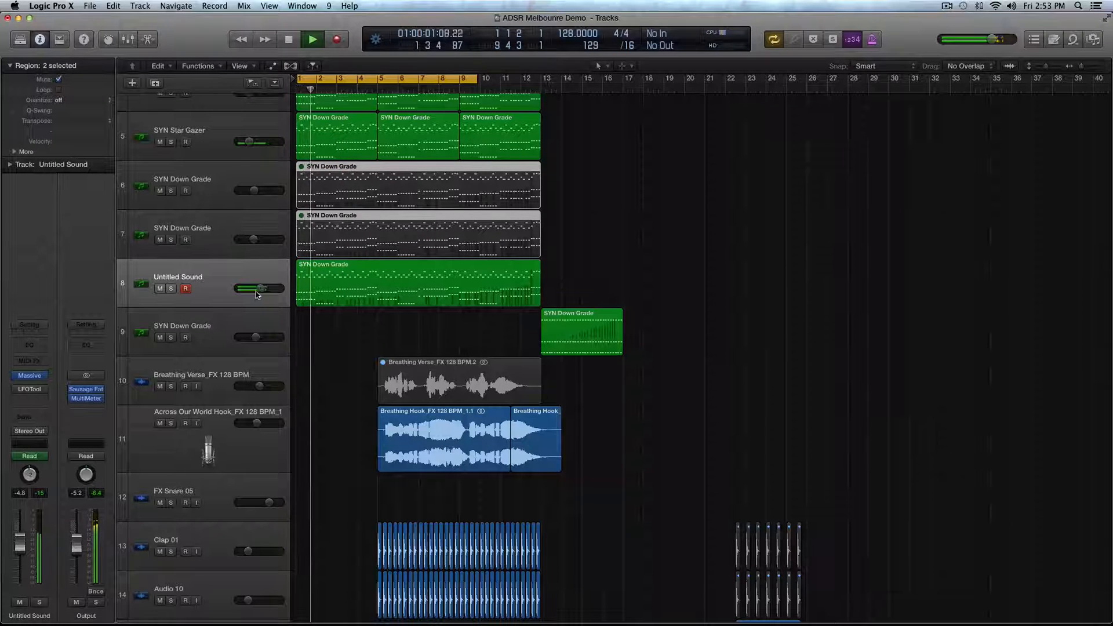
{"action": "left_click_drag", "start_coordinate": [261, 288], "coordinate": [263, 288]}
{"action": "scroll", "coordinate": [263, 288], "scroll_direction": "down", "scroll_amount": 1}
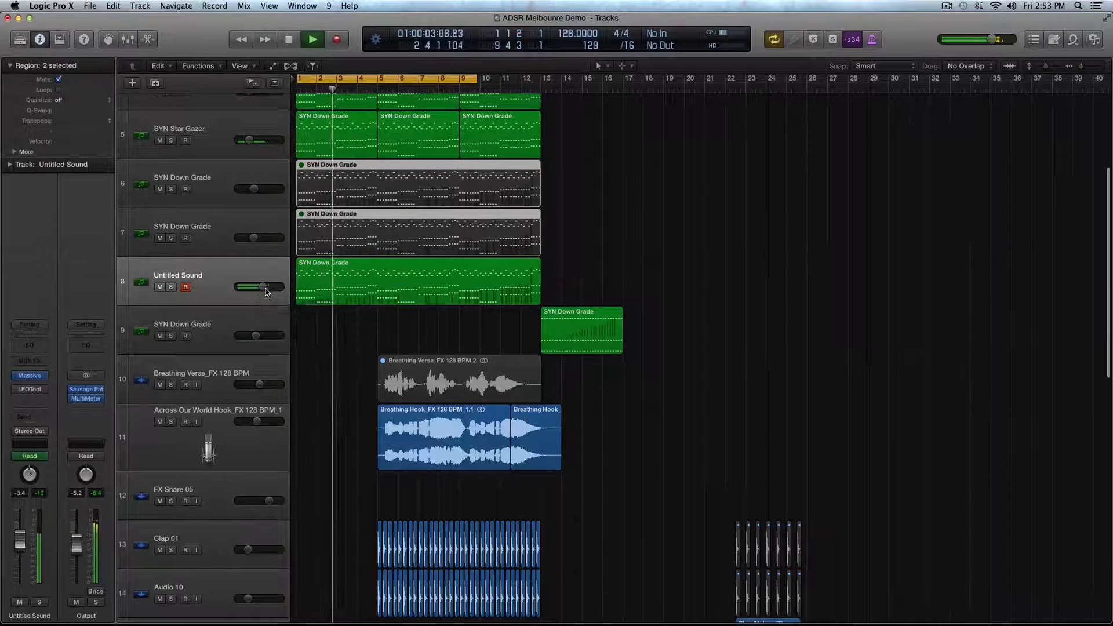
{"action": "scroll", "coordinate": [358, 334], "scroll_direction": "up", "scroll_amount": 3}
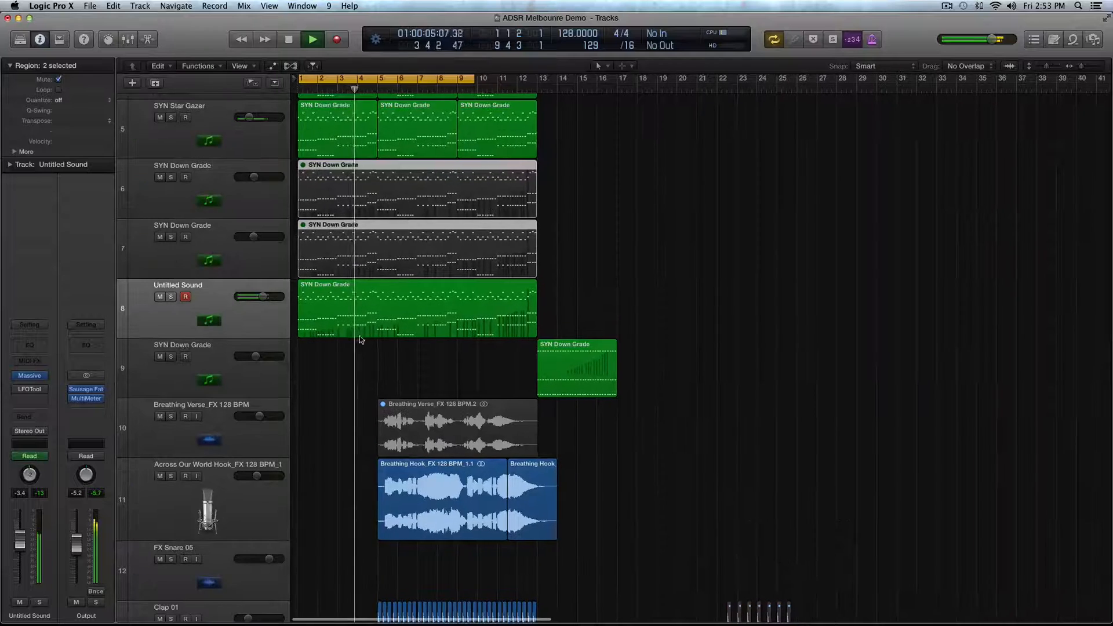
{"action": "key", "text": "space"}
- Duplicate the Untitled Sound track with its settings, copy its SYN Down Grade region to the duplicate, and reselect the original track
{"action": "scroll", "coordinate": [355, 323], "scroll_direction": "up", "scroll_amount": 5}
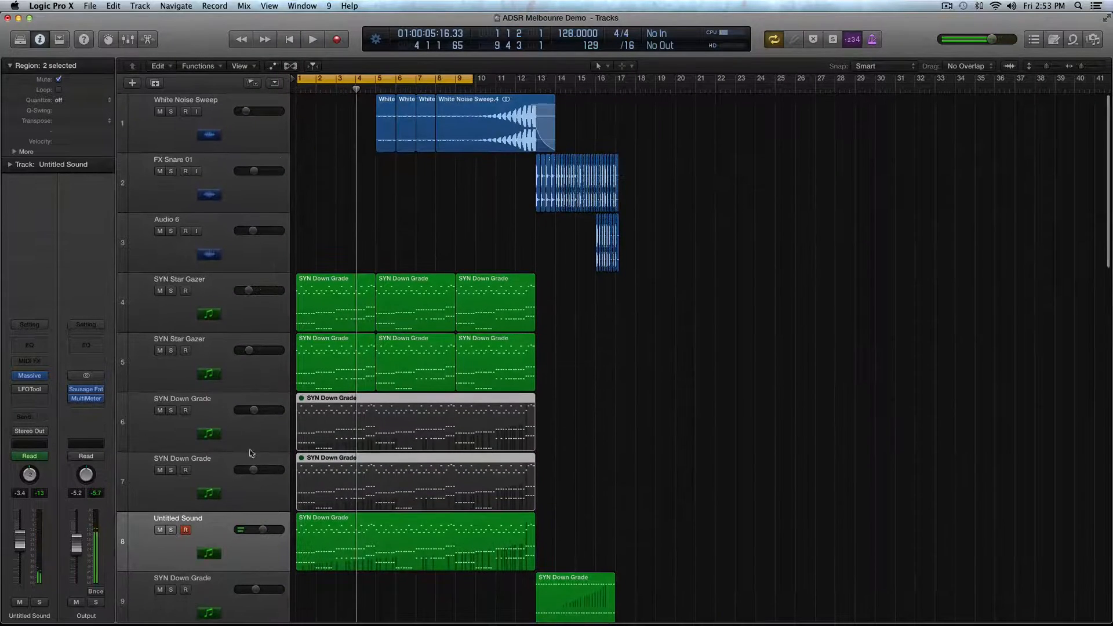
{"action": "key", "text": "super+d"}
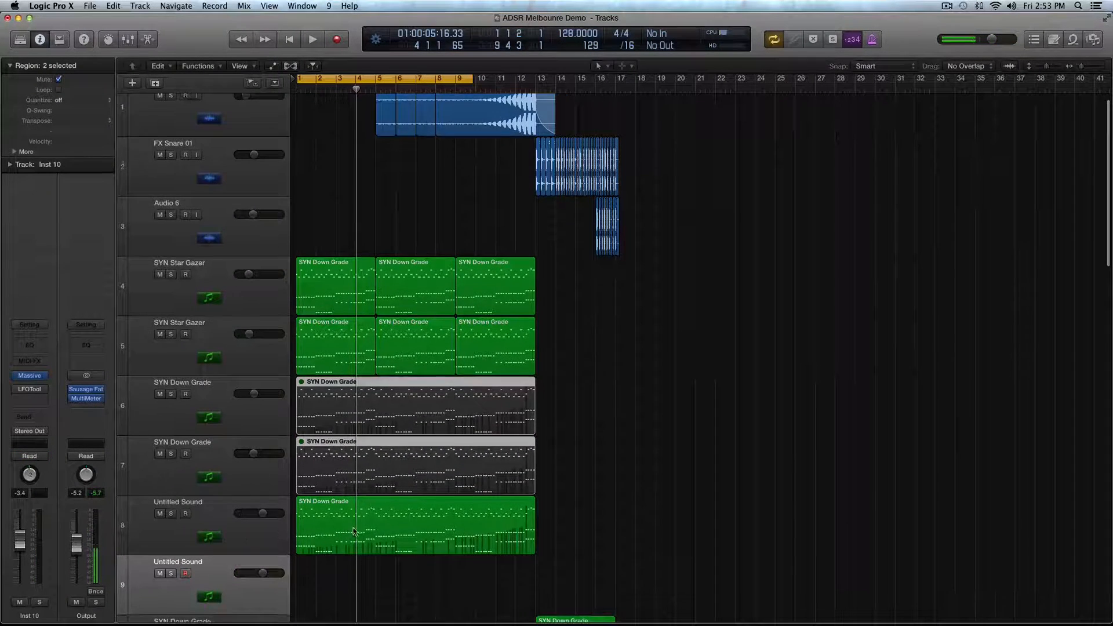
{"action": "scroll", "coordinate": [318, 443], "scroll_direction": "down", "scroll_amount": 3}
{"action": "left_click_drag", "start_coordinate": [314, 398], "coordinate": [314, 458]}
{"action": "left_click", "coordinate": [238, 400]}
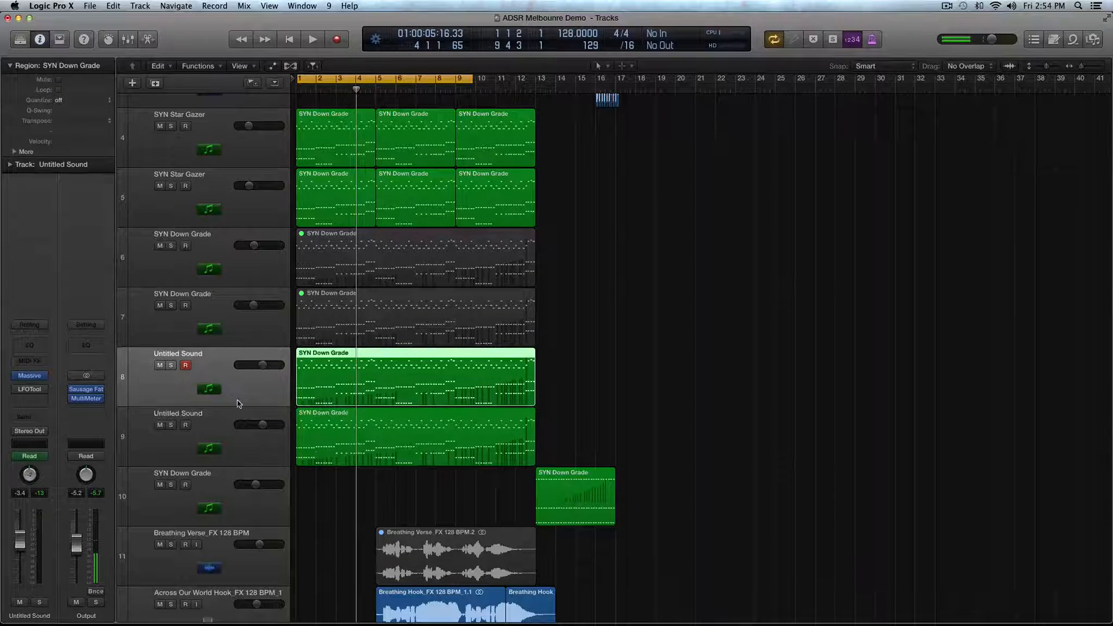
- Play the arrangement and set the original Untitled Sound track's volume to -3.2 dB and its duplicate's to -3.1 dB
{"action": "scroll", "coordinate": [423, 335], "scroll_direction": "up", "scroll_amount": 3}
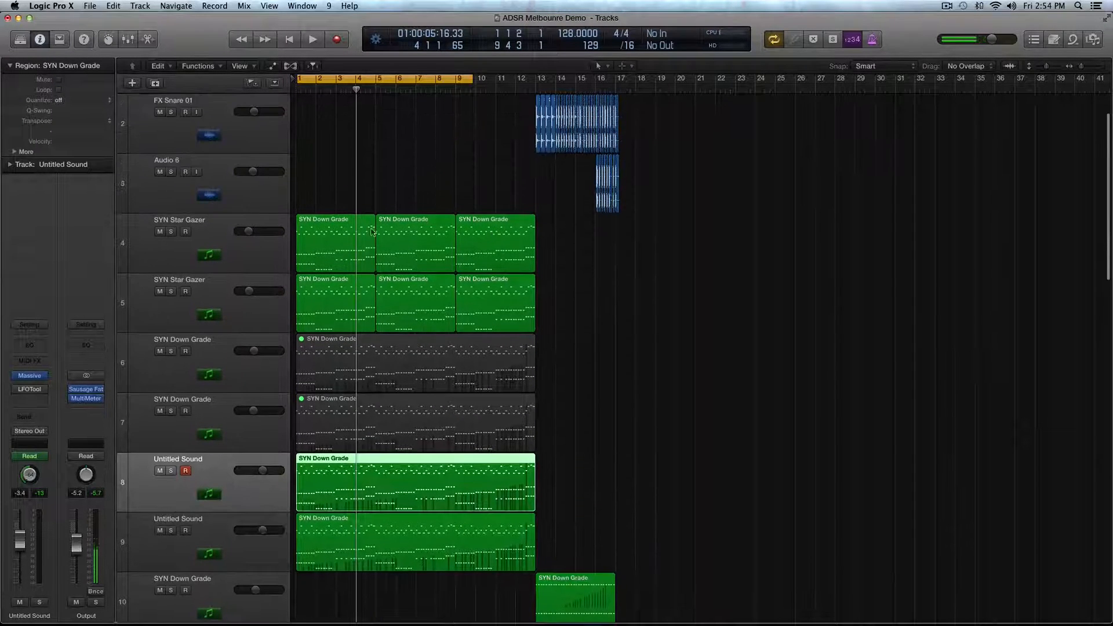
{"action": "key", "text": "space"}
{"action": "mouse_move", "coordinate": [262, 528]}
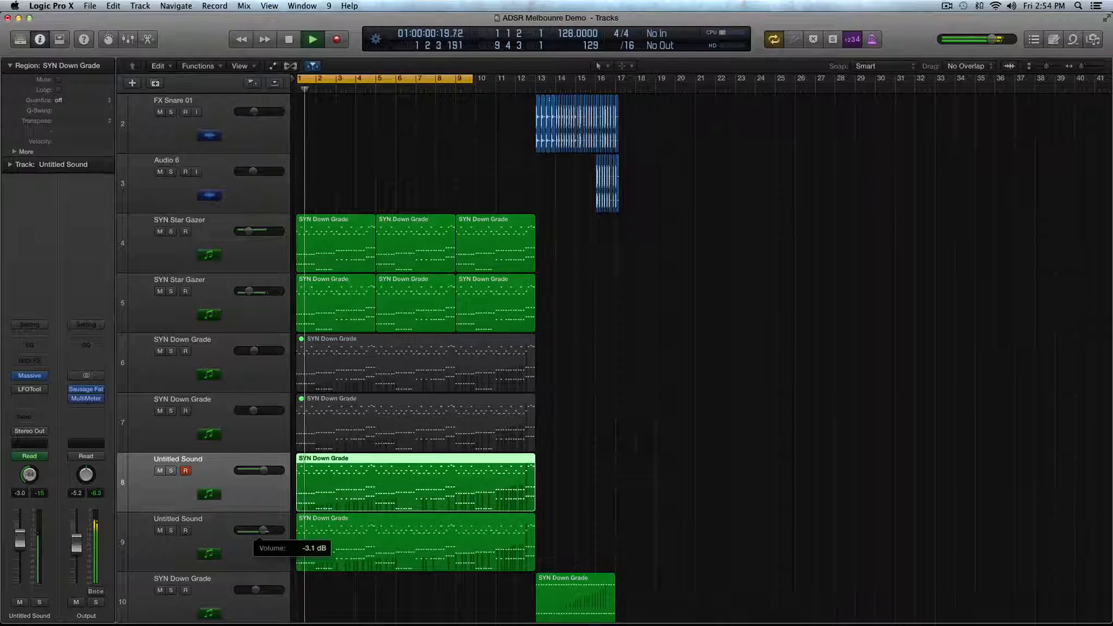
{"action": "left_click_drag", "start_coordinate": [264, 470], "coordinate": [262, 470]}
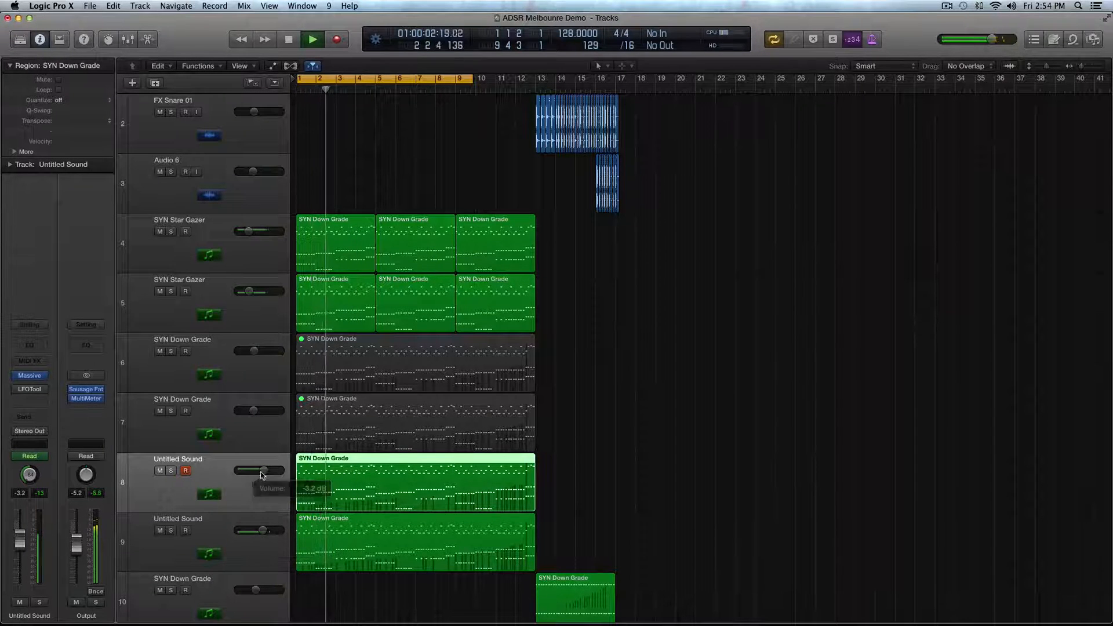
- Turn off the cycle range, stop playback, and place the playhead at bar 18 with the arrangement zoomed in horizontally
{"action": "scroll", "coordinate": [444, 470], "scroll_direction": "down", "scroll_amount": 3}
{"action": "scroll", "coordinate": [342, 460], "scroll_direction": "down", "scroll_amount": 3}
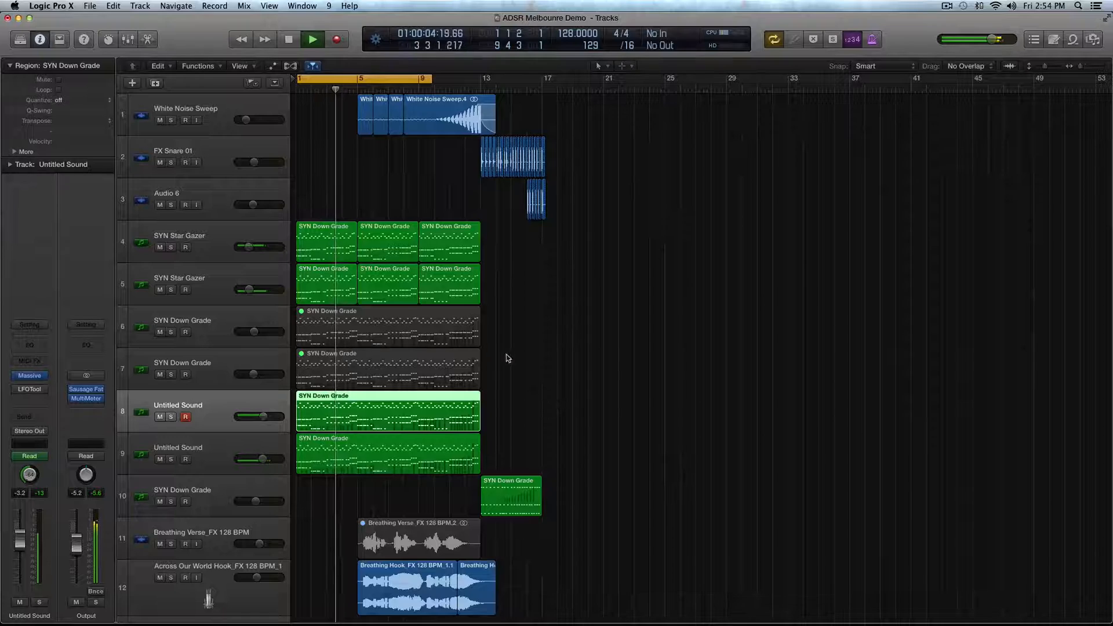
{"action": "left_click", "coordinate": [380, 77]}
{"action": "scroll", "coordinate": [566, 208], "scroll_direction": "down", "scroll_amount": 5}
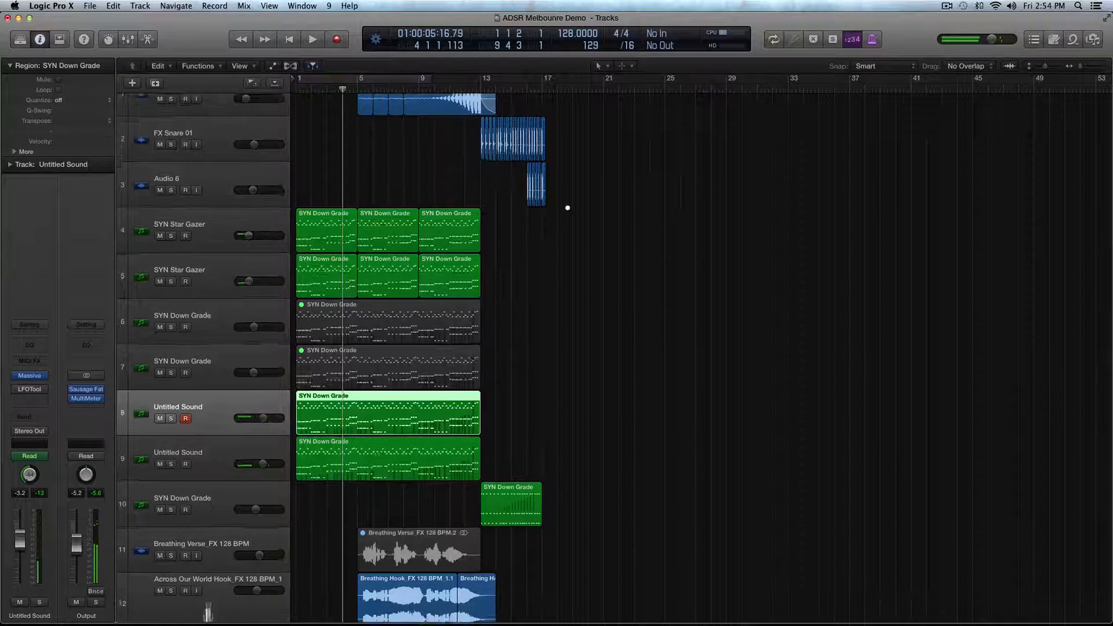
{"action": "scroll", "coordinate": [567, 207], "scroll_direction": "down", "scroll_amount": 5}
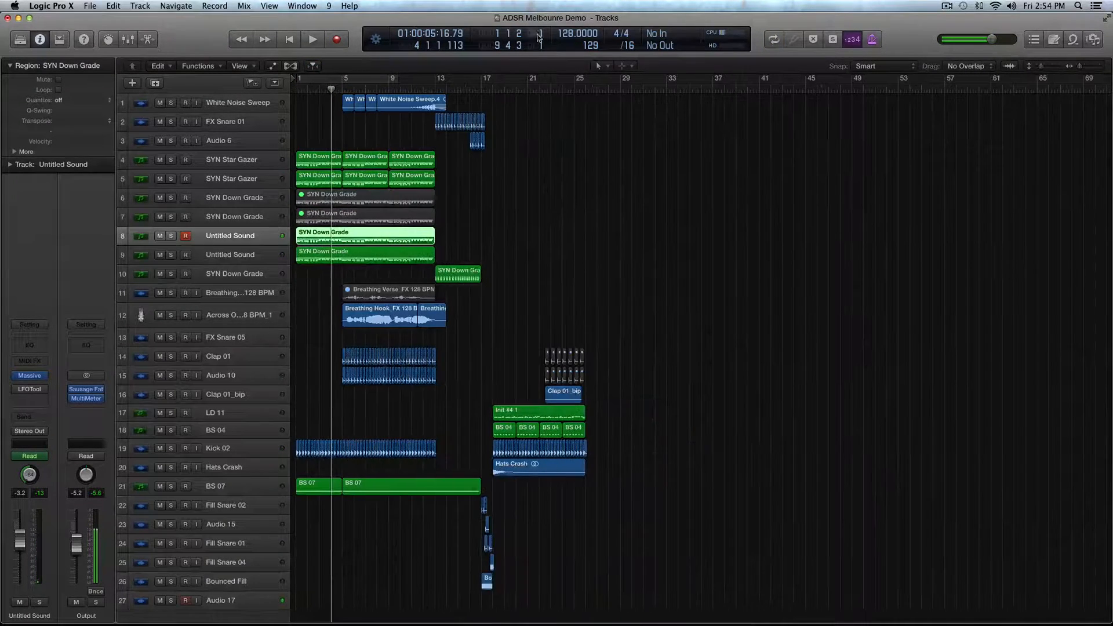
{"action": "left_click", "coordinate": [504, 88]}
{"action": "left_click", "coordinate": [493, 85]}
{"action": "key", "text": "super+Right"}
{"action": "key", "text": "super+Right"}
{"action": "key", "text": "super+Right"}
{"action": "key", "text": "super+Right"}
{"action": "key", "text": "super+Right"}
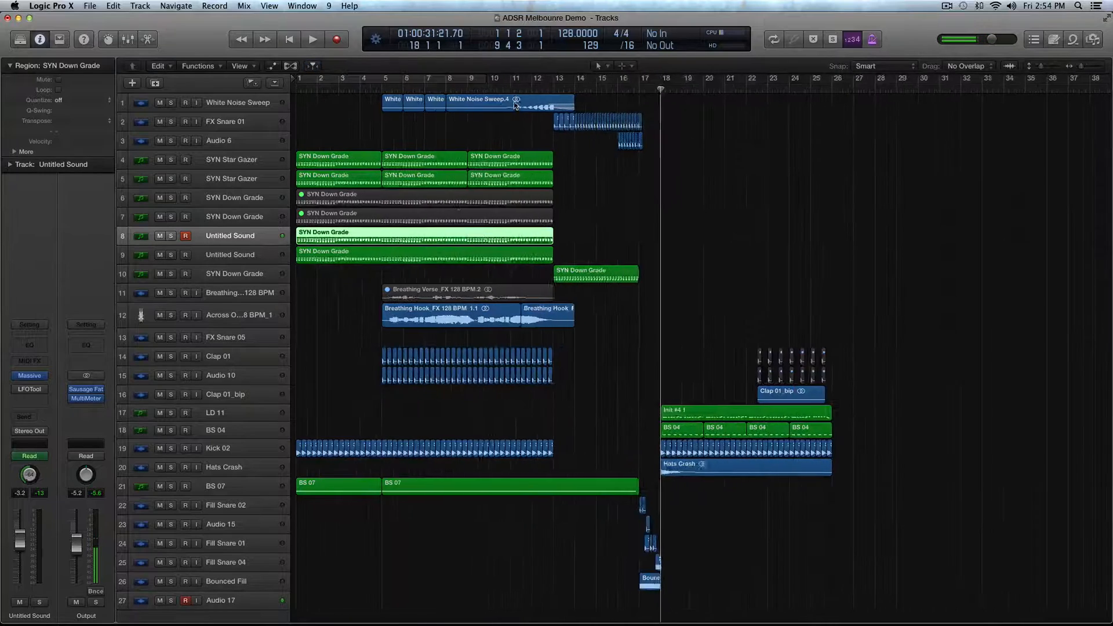
- Solo the LD 11 track and start playback
{"action": "left_click", "coordinate": [212, 413]}
{"action": "key", "text": "ctrl+s"}
{"action": "key", "text": "space"}
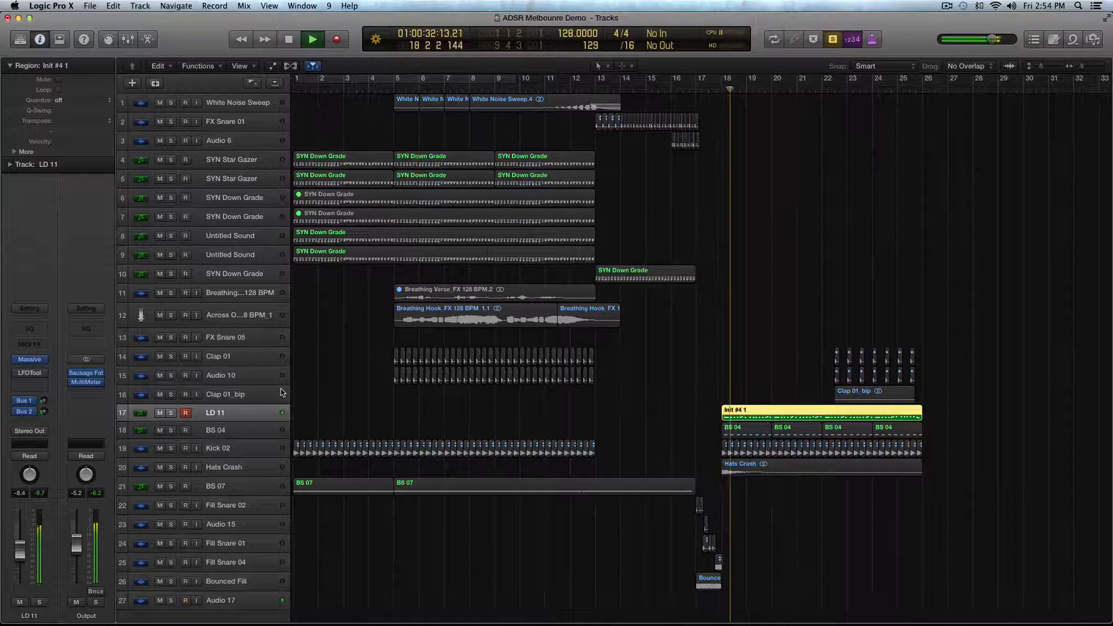
- Duplicate the LD 11 track with its settings, copy its Init #4 1 region to the duplicate, and mute the original region
{"action": "key", "text": "super+d"}
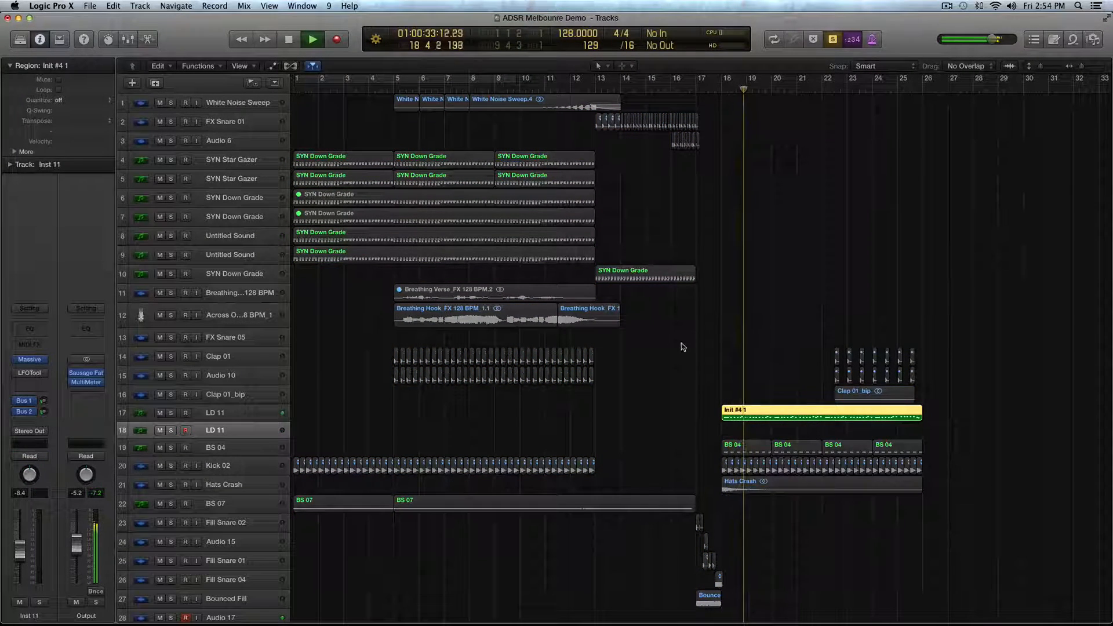
{"action": "left_click", "coordinate": [766, 414]}
{"action": "key", "text": "space"}
{"action": "left_click_drag", "start_coordinate": [749, 417], "coordinate": [749, 427]}
{"action": "left_click", "coordinate": [731, 419]}
{"action": "key", "text": "ctrl+m"}
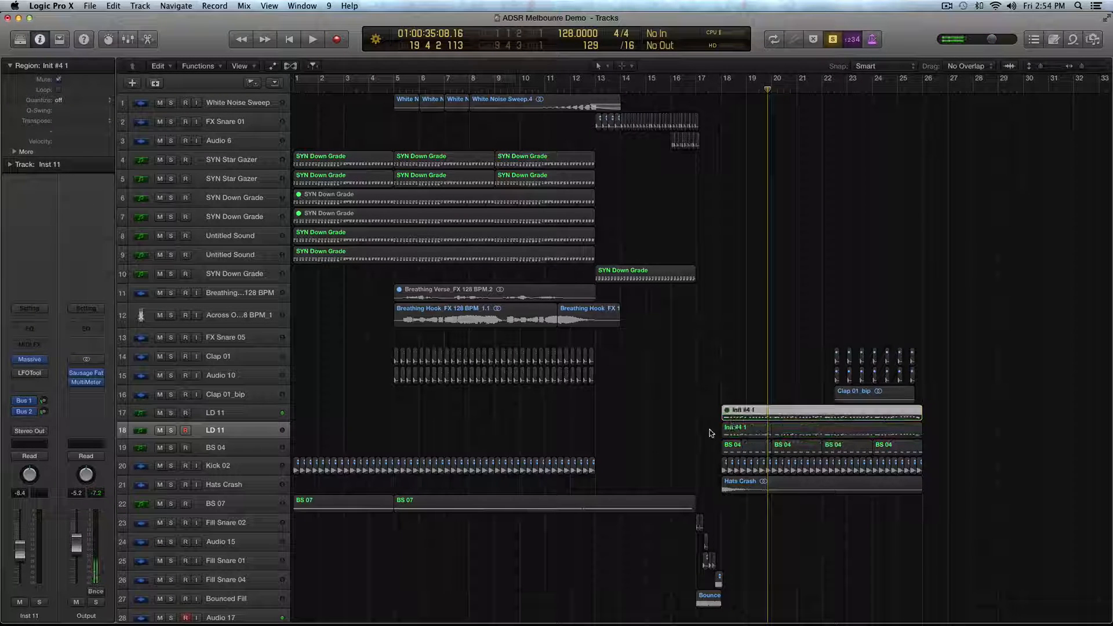
- Set the cycle range from bar 18 to bar 26 around the Init #4 1 region and select the duplicate LD 11 track
{"action": "left_click", "coordinate": [723, 428]}
{"action": "left_click_drag", "start_coordinate": [727, 77], "coordinate": [920, 81]}
{"action": "left_click", "coordinate": [220, 415]}
{"action": "left_click", "coordinate": [219, 432]}
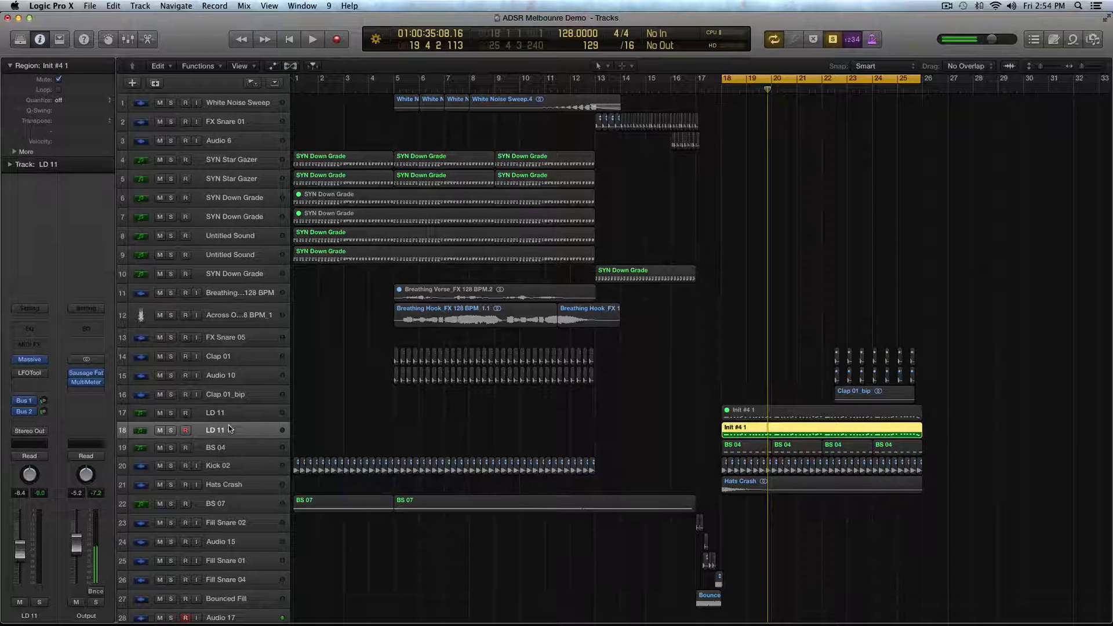
- Load a new empty sound in the duplicate track's Massive instrument and audition it briefly
{"action": "left_click", "coordinate": [34, 360]}
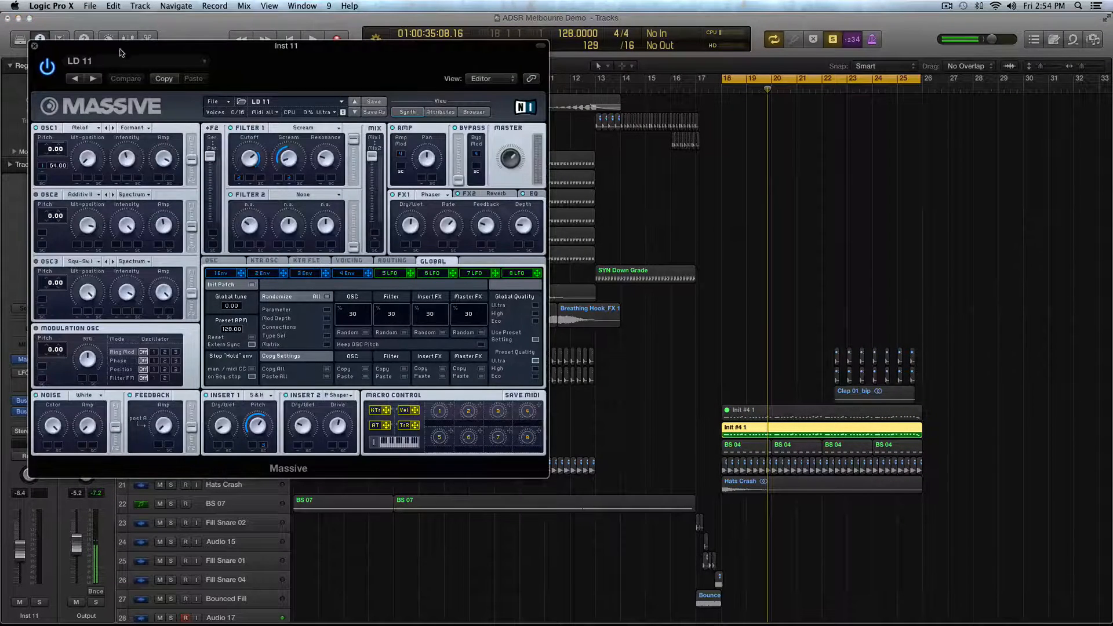
{"action": "left_click_drag", "start_coordinate": [120, 52], "coordinate": [301, 57]}
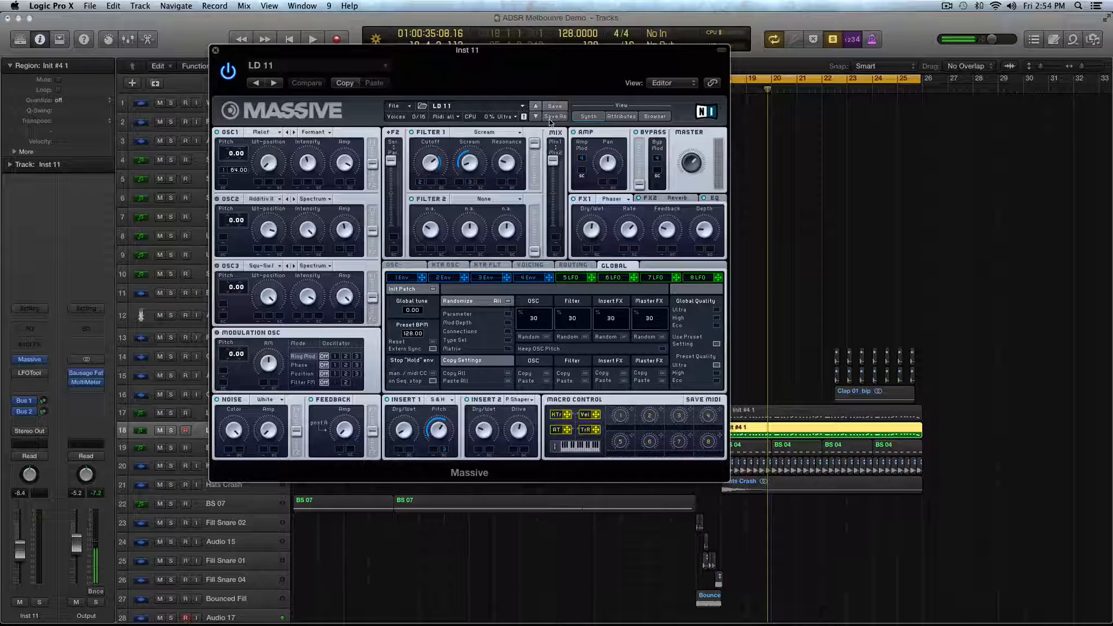
{"action": "left_click", "coordinate": [397, 106]}
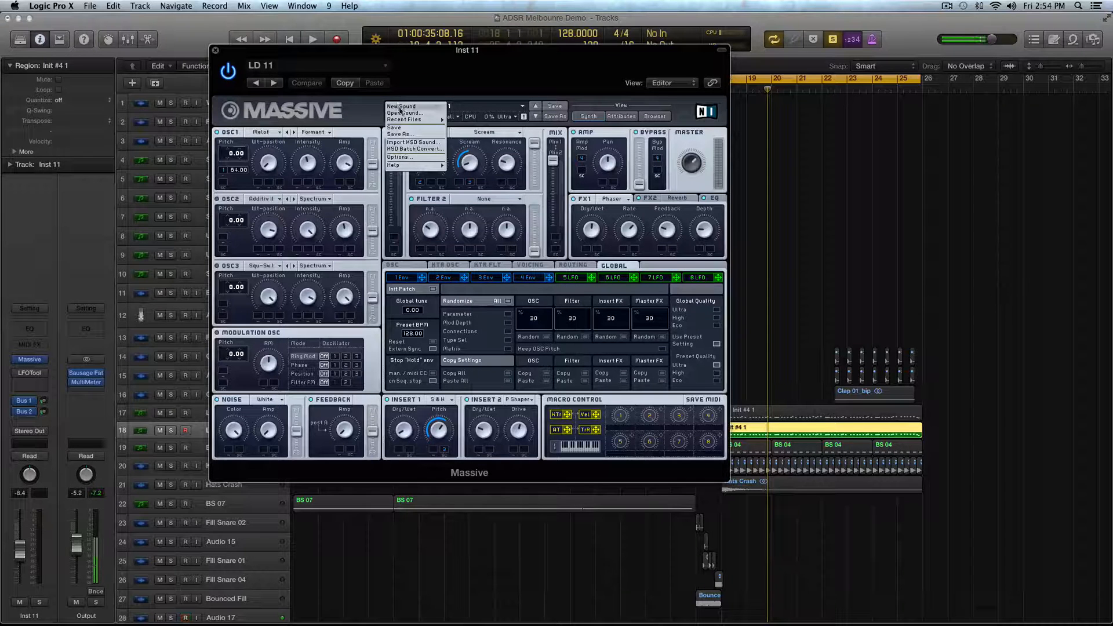
{"action": "left_click", "coordinate": [401, 106]}
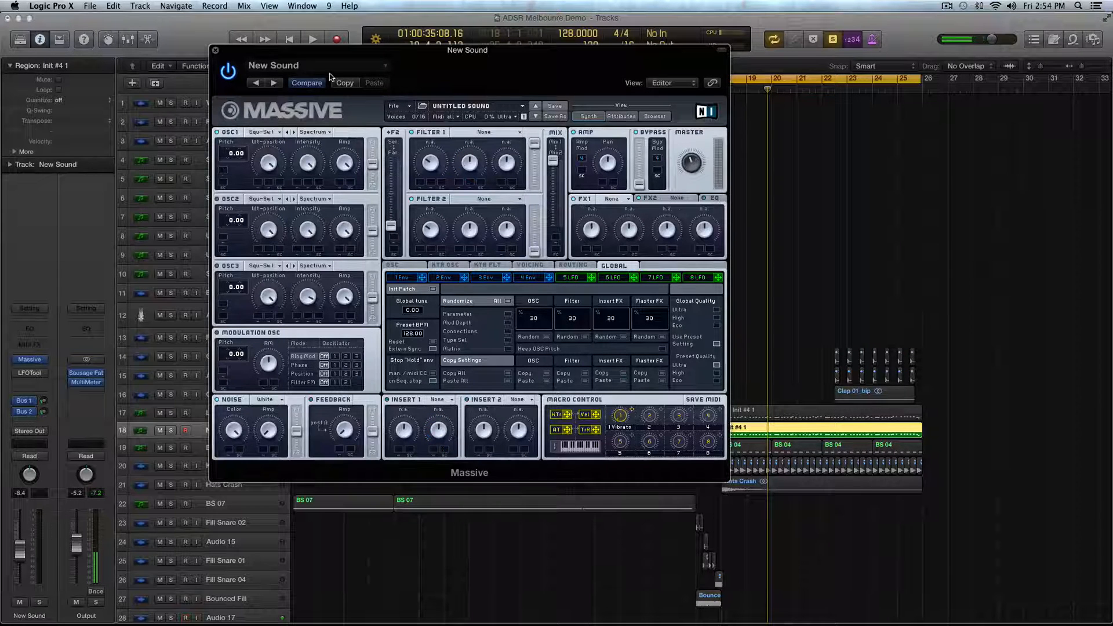
{"action": "key", "text": "space"}
{"action": "left_click_drag", "start_coordinate": [400, 53], "coordinate": [493, 78]}
{"action": "key", "text": "space"}
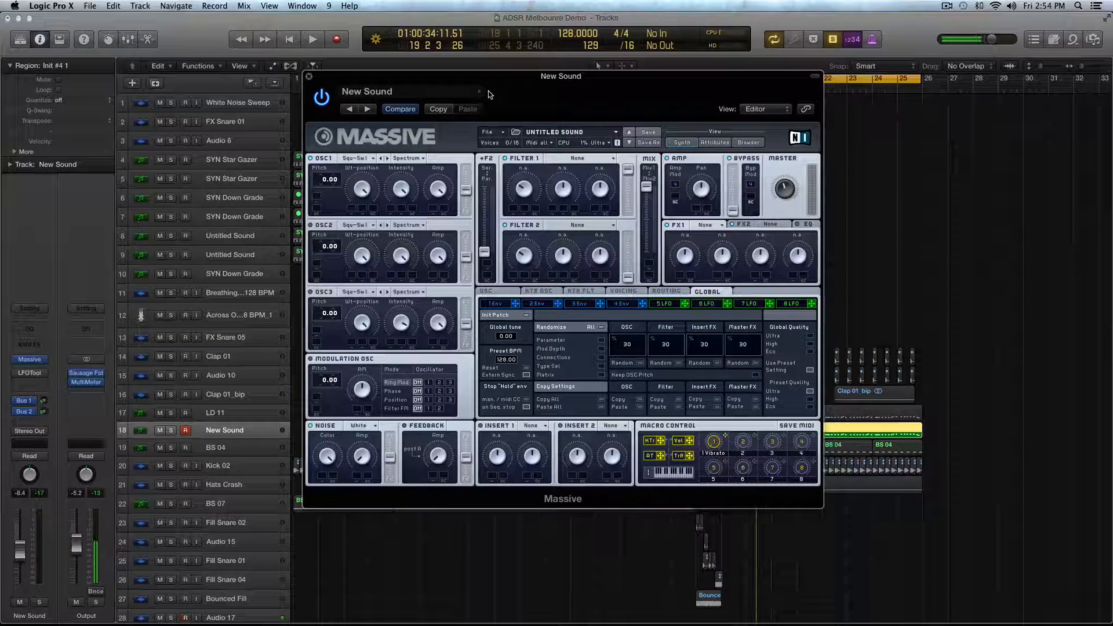
- Set oscillator 1 to the Melofant wavetable in Formant mode and audition the result
{"action": "left_click", "coordinate": [360, 157]}
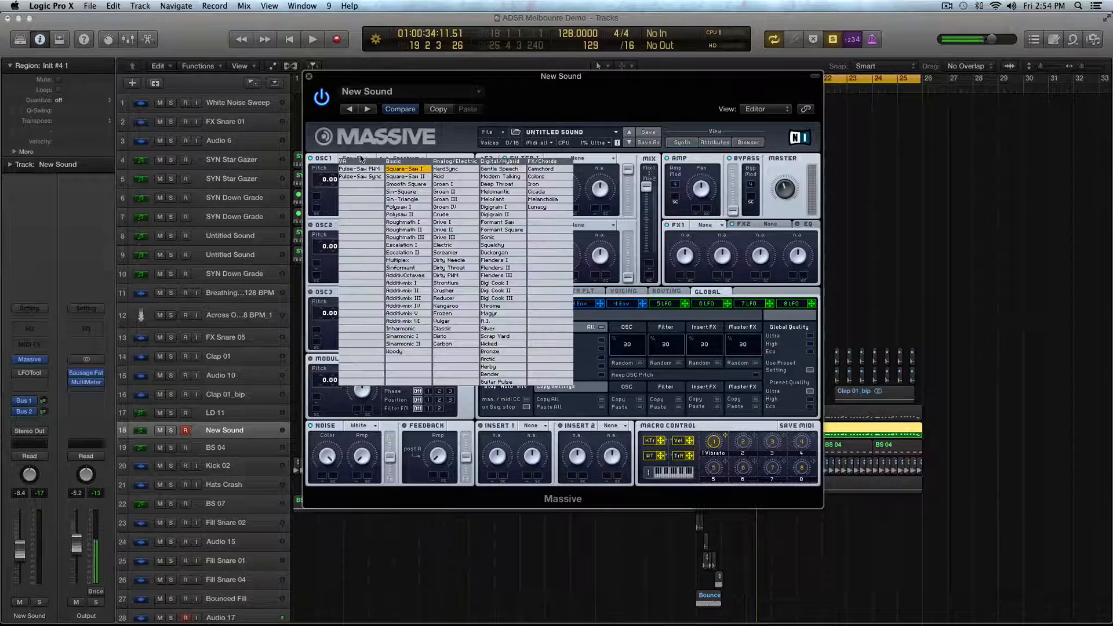
{"action": "left_click", "coordinate": [489, 193]}
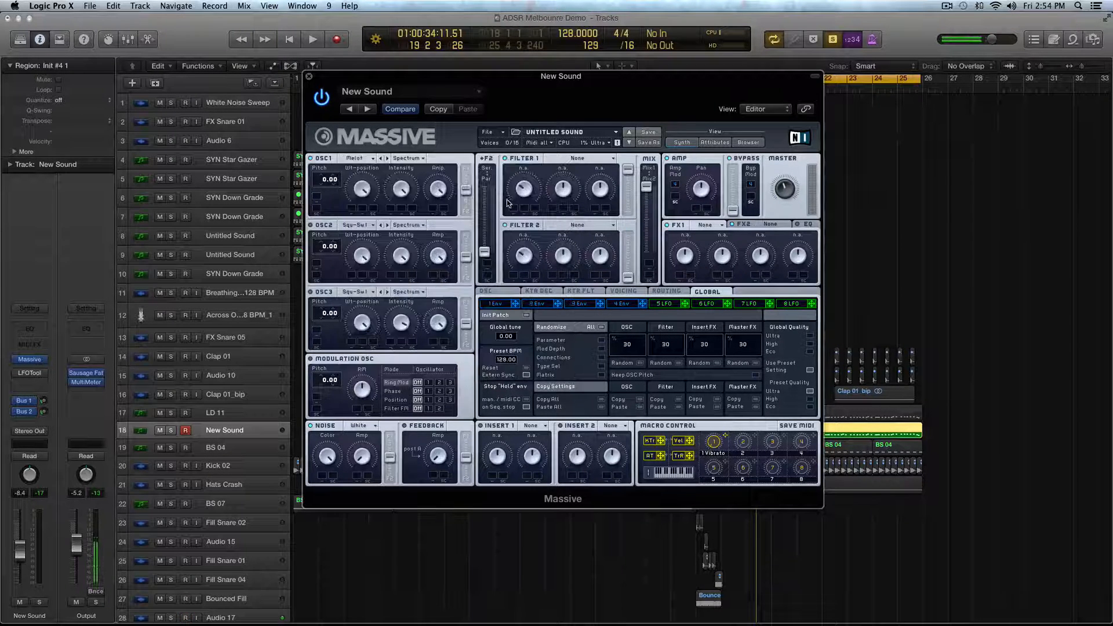
{"action": "left_click", "coordinate": [437, 159]}
{"action": "left_click", "coordinate": [417, 188]}
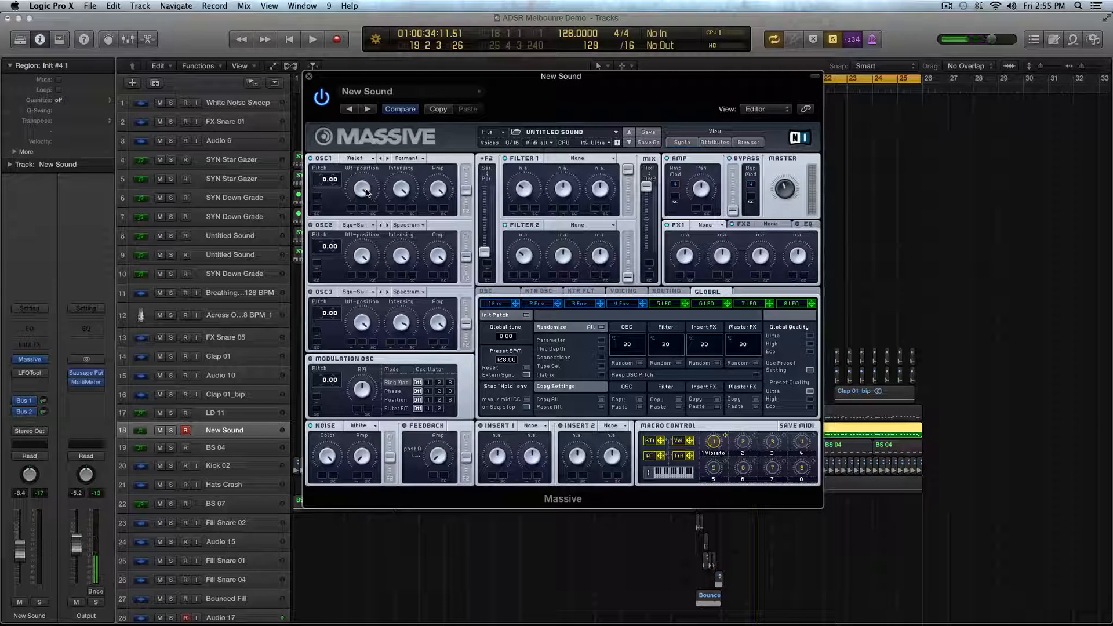
{"action": "key", "text": "space"}
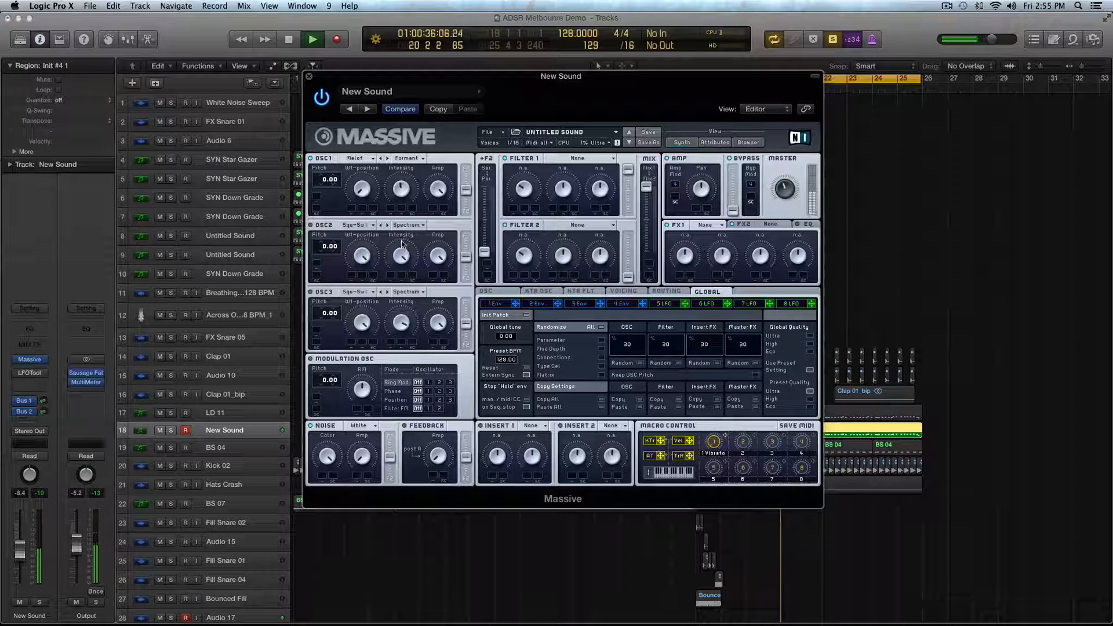
{"action": "key", "text": "space"}
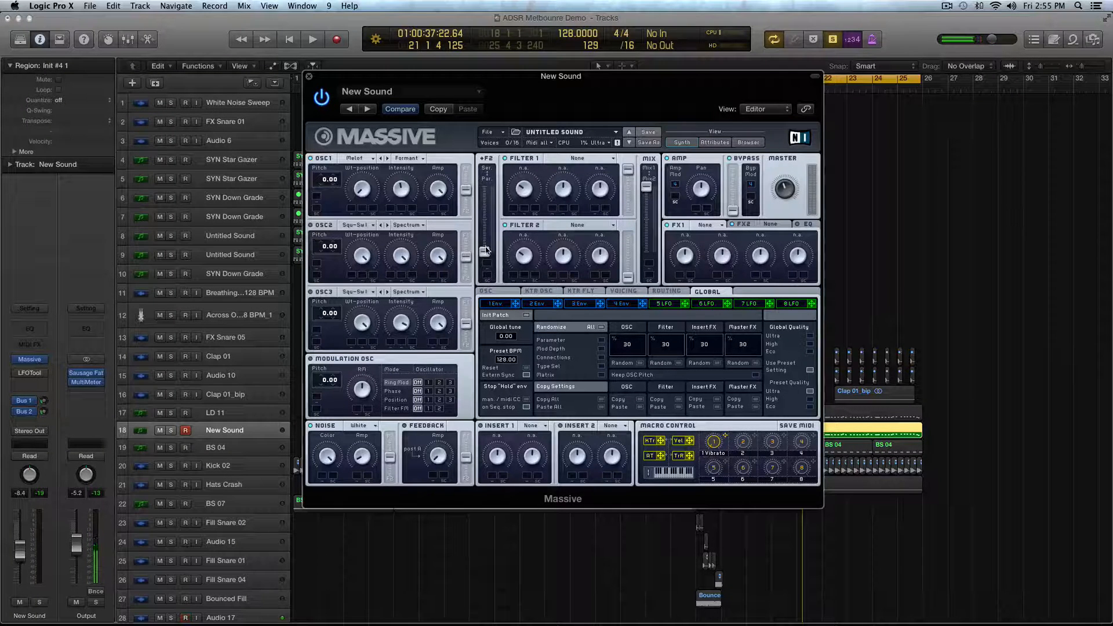
- Raise the filters' serial/parallel fader fully, set Filter 1 to Scream, and audition it
{"action": "left_click_drag", "start_coordinate": [486, 250], "coordinate": [486, 187]}
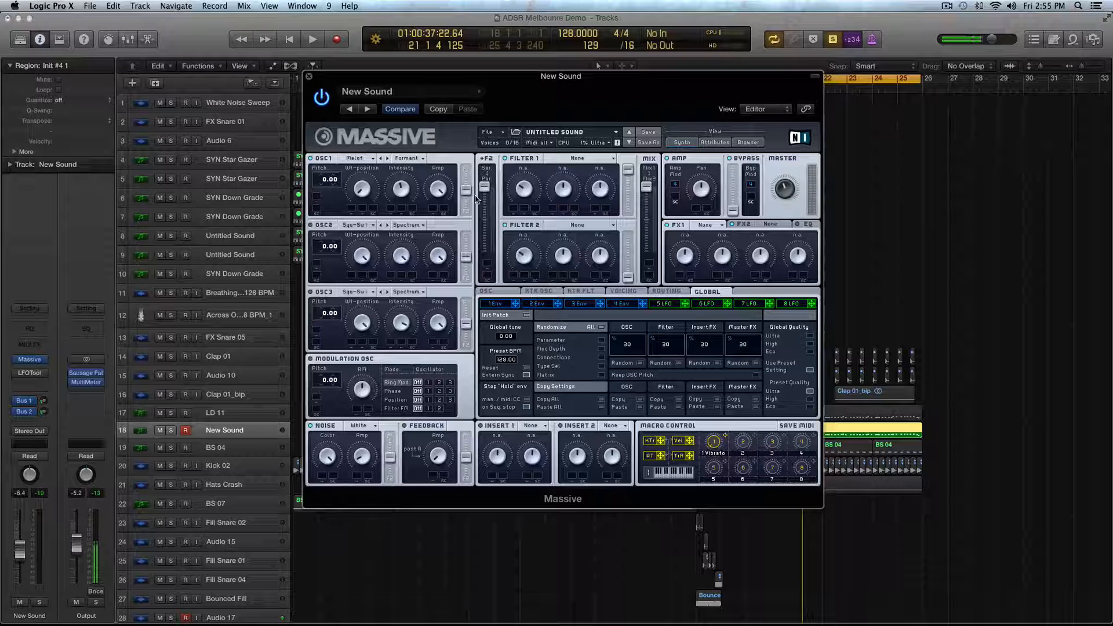
{"action": "left_click", "coordinate": [575, 159]}
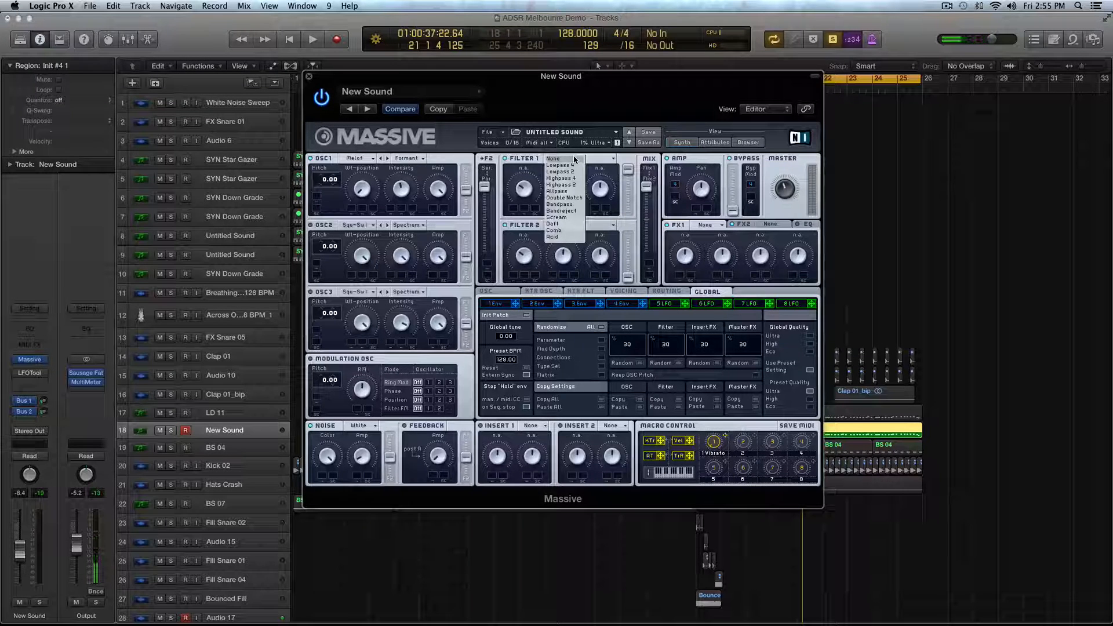
{"action": "left_click", "coordinate": [558, 217]}
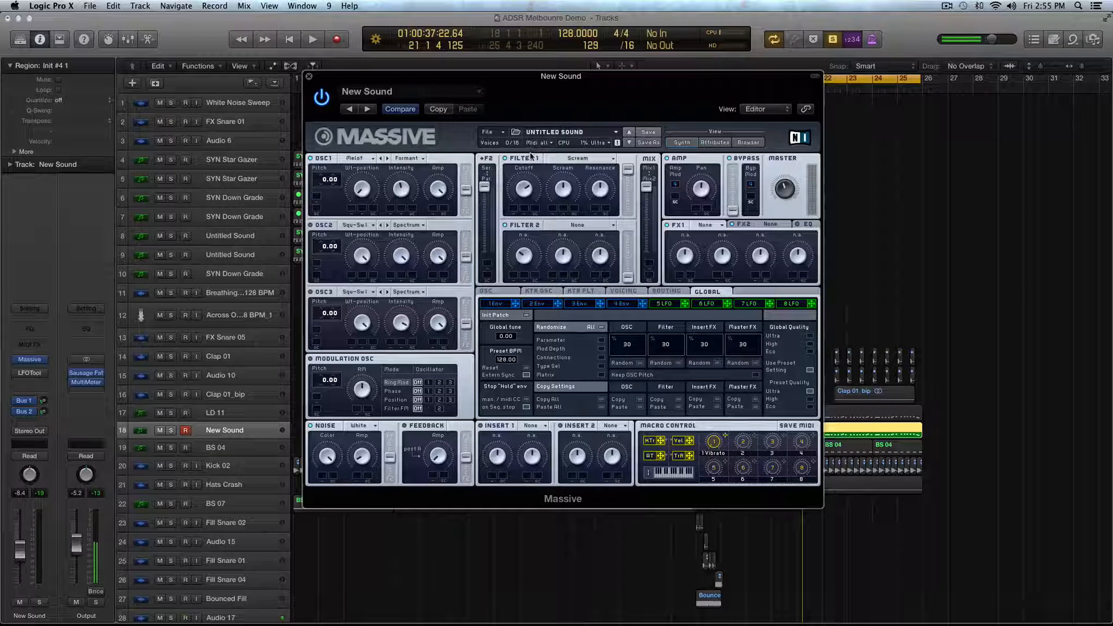
{"action": "key", "text": "space"}
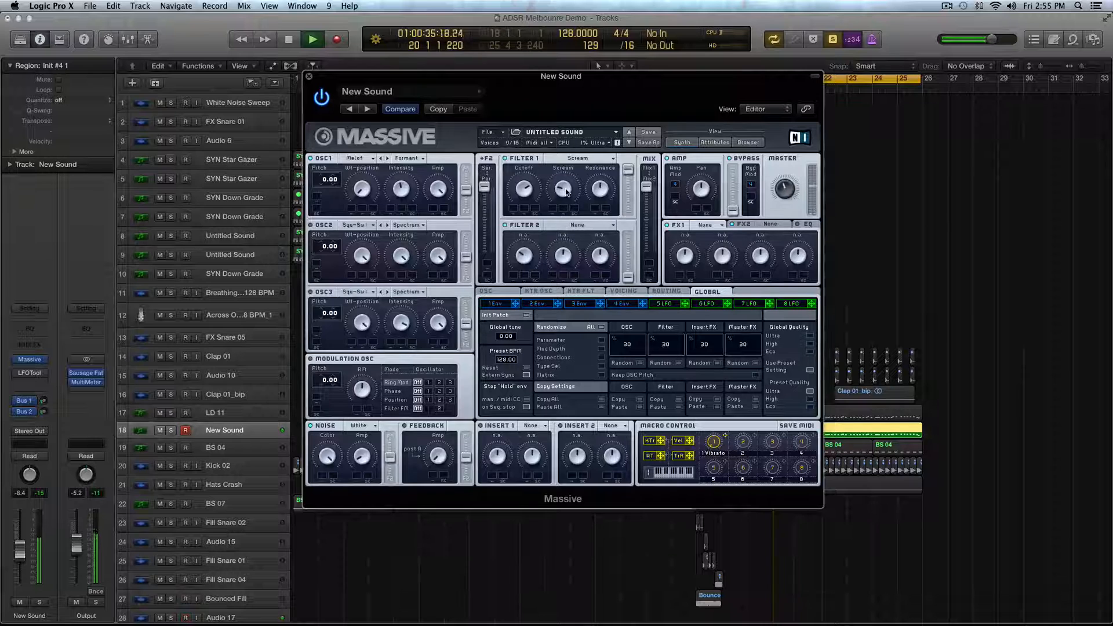
{"action": "key", "text": "space"}
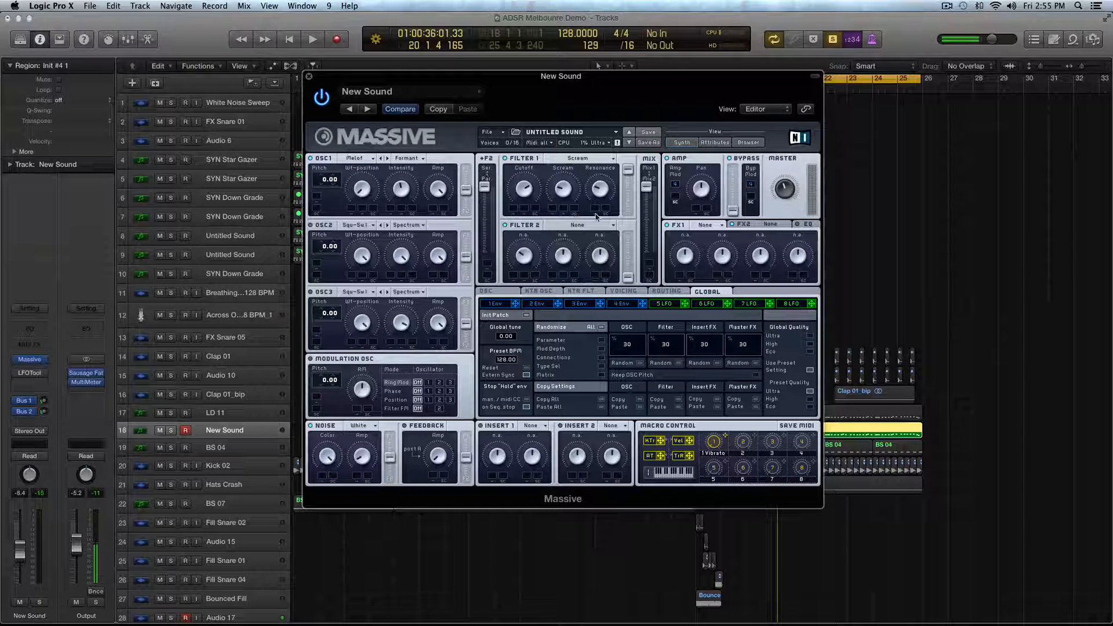
- Raise Filter 2's output level slightly and lower the filter mix fader a little, auditioning the balance
{"action": "mouse_move", "coordinate": [629, 274]}
{"action": "left_mouse_down"}
{"action": "mouse_move", "coordinate": [630, 243]}
{"action": "mouse_move", "coordinate": [628, 269]}
{"action": "left_mouse_up"}
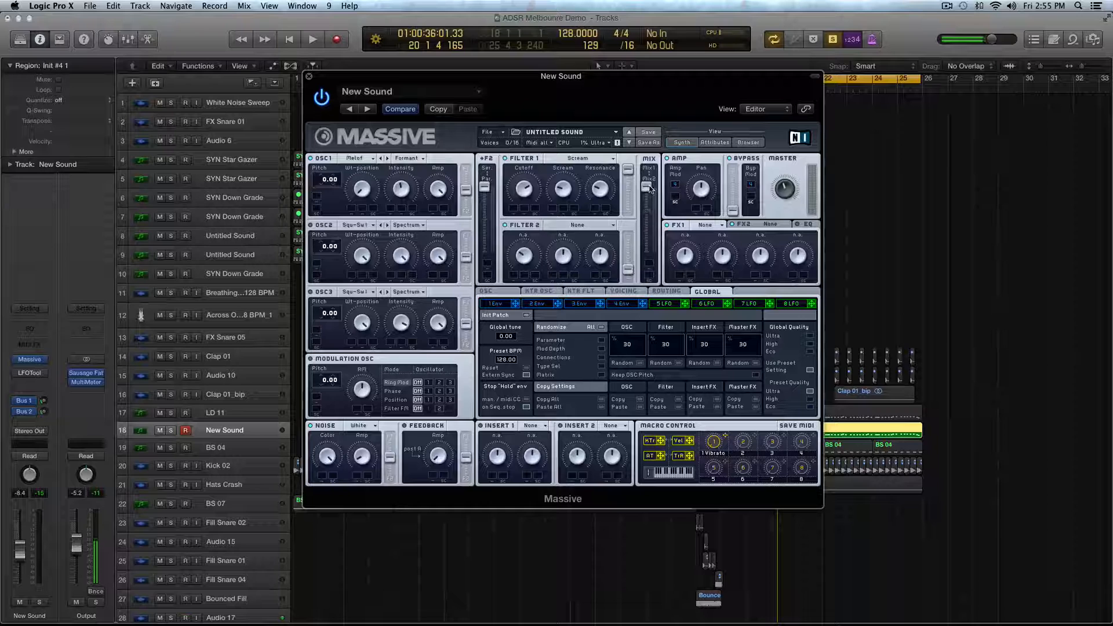
{"action": "mouse_move", "coordinate": [648, 189]}
{"action": "left_mouse_down"}
{"action": "mouse_move", "coordinate": [648, 276]}
{"action": "mouse_move", "coordinate": [646, 195]}
{"action": "left_mouse_up"}
{"action": "key", "text": "space"}
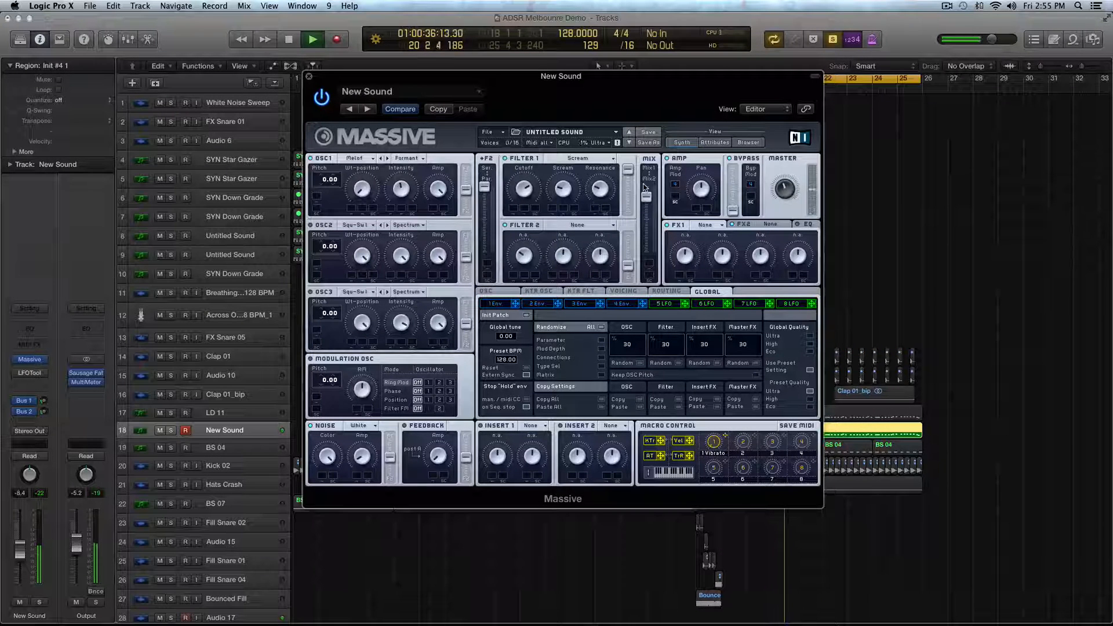
{"action": "key", "text": "space"}
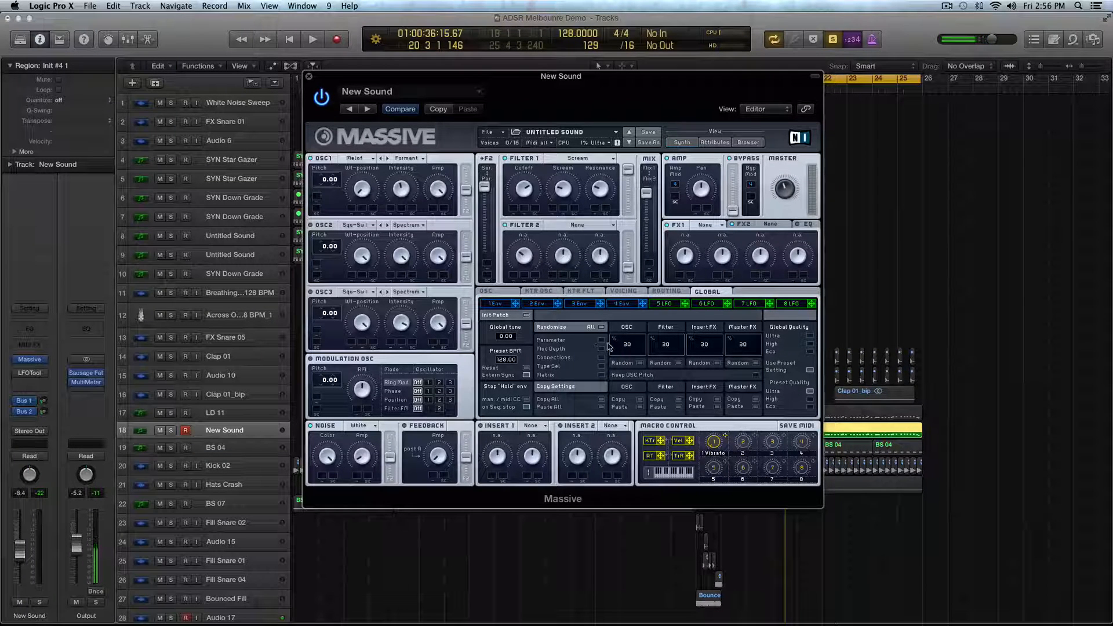
- Shape envelope 1 with a shorter attack, lower attack level and zero decay level, and modulate oscillator 1's pitch with it by 64.00
{"action": "left_click", "coordinate": [493, 306]}
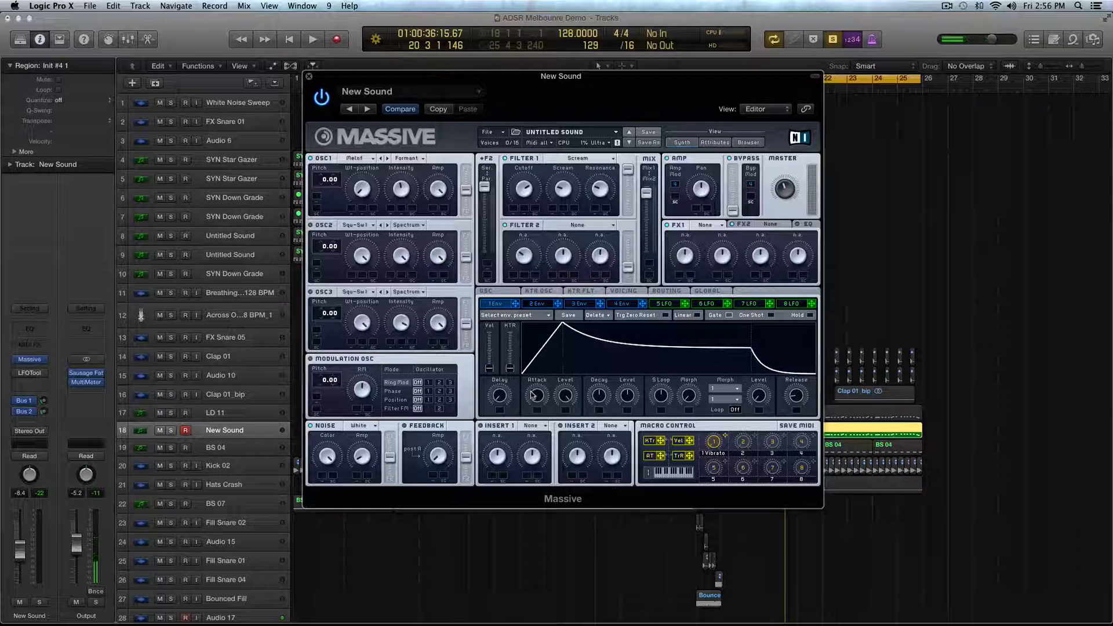
{"action": "left_click_drag", "start_coordinate": [537, 397], "coordinate": [625, 506]}
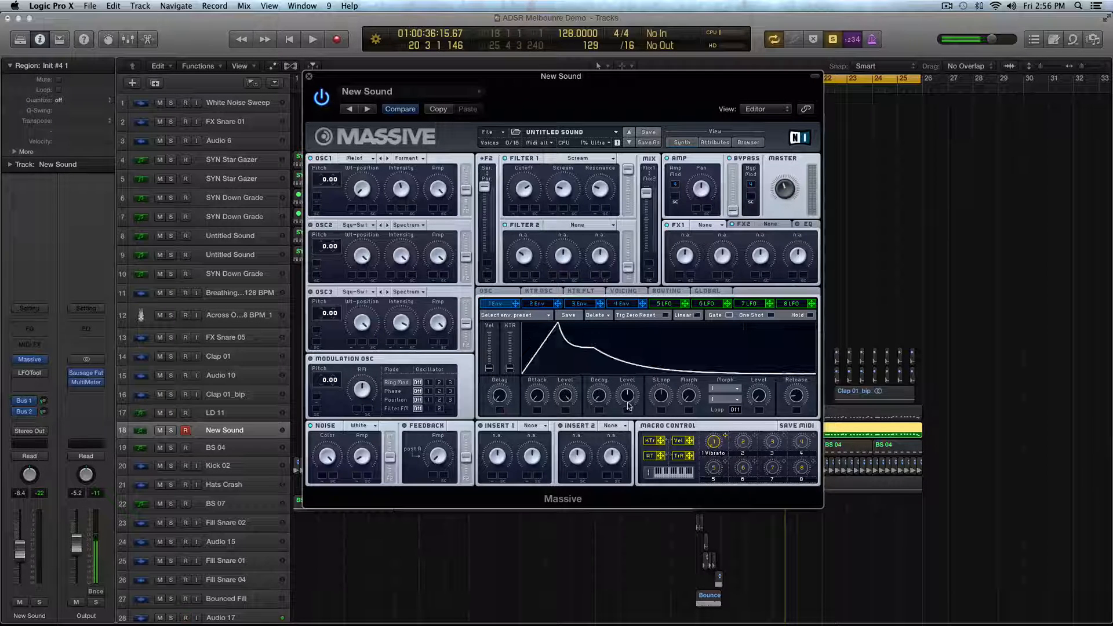
{"action": "left_click_drag", "start_coordinate": [628, 406], "coordinate": [643, 517]}
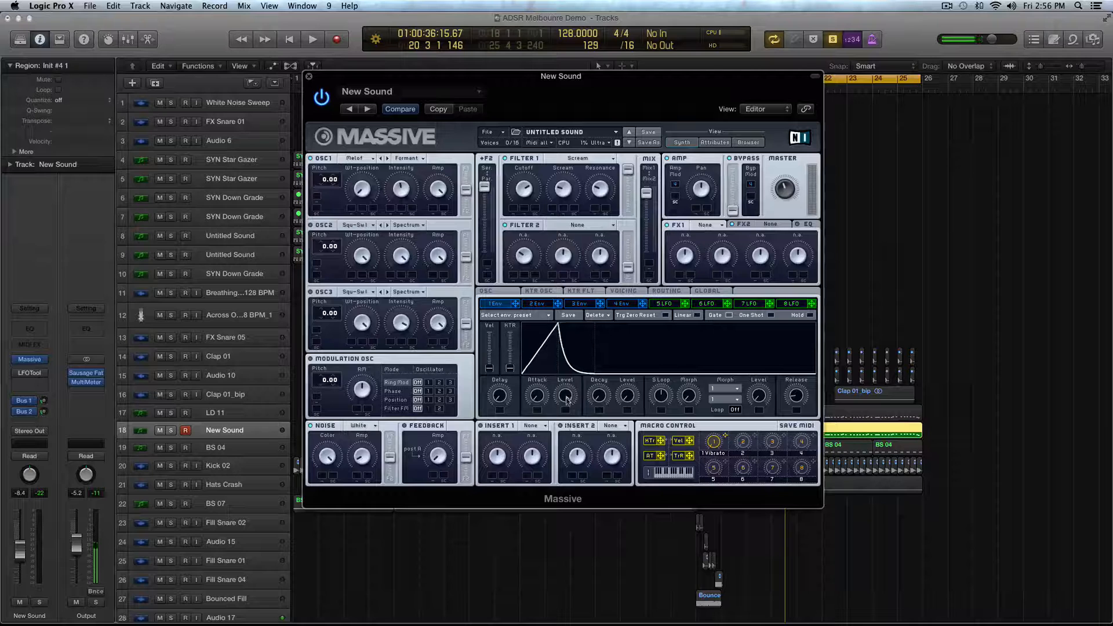
{"action": "left_click_drag", "start_coordinate": [567, 400], "coordinate": [562, 375]}
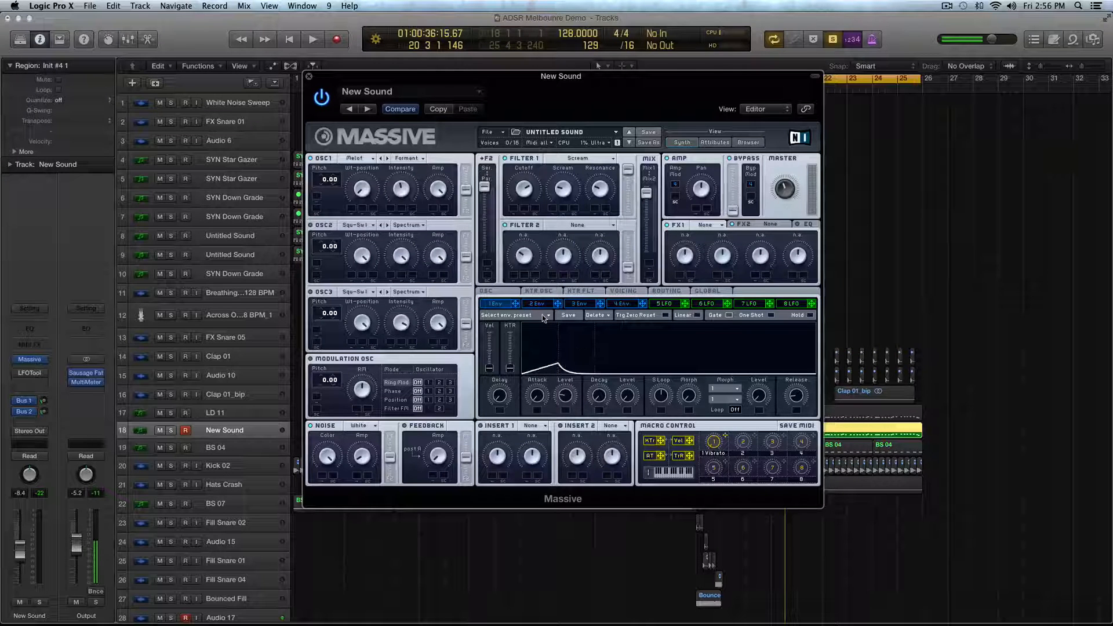
{"action": "left_click", "coordinate": [317, 199]}
{"action": "left_click_drag", "start_coordinate": [325, 197], "coordinate": [328, 60]}
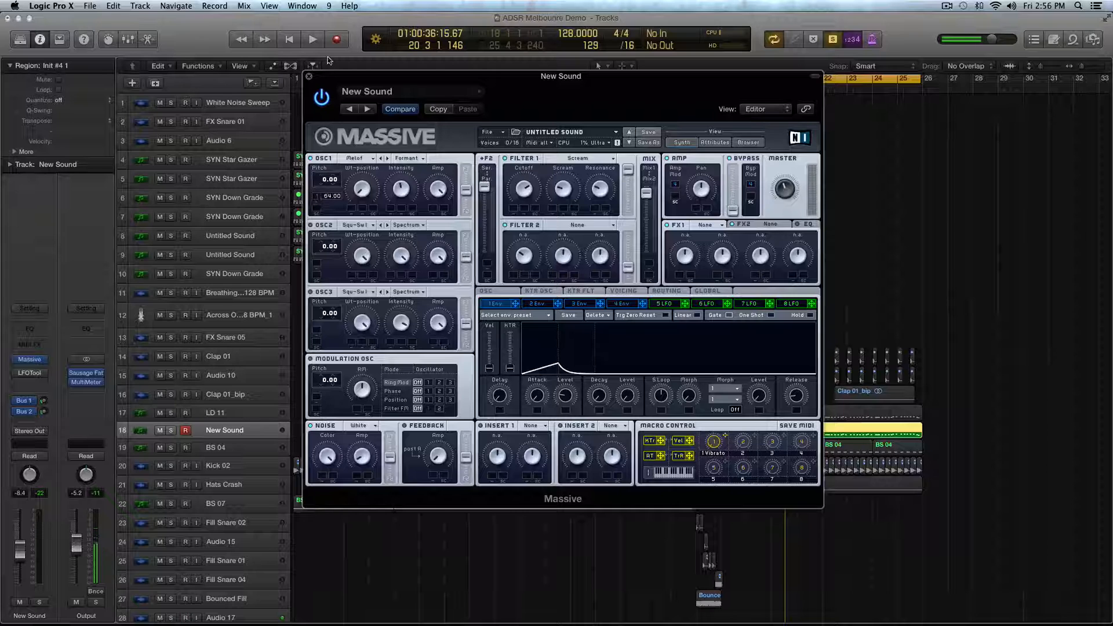
- Refine envelope 1's attack and attack level during playback, and audition the sound with the full mix unsoloed
{"action": "key", "text": "space"}
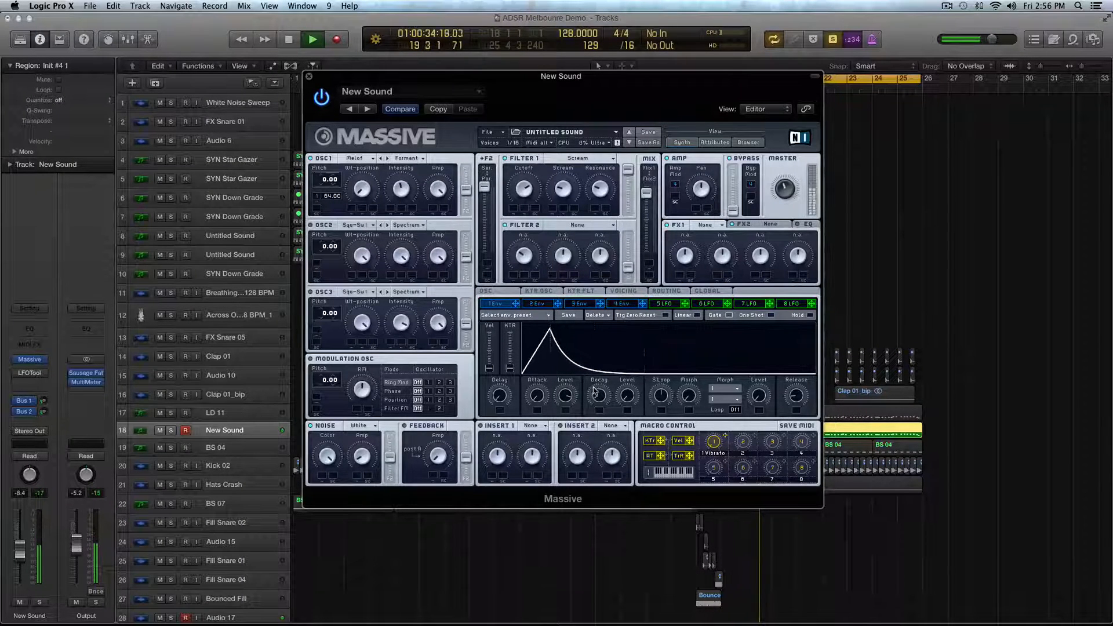
{"action": "mouse_move", "coordinate": [577, 422]}
{"action": "left_mouse_down"}
{"action": "mouse_move", "coordinate": [566, 411]}
{"action": "mouse_move", "coordinate": [565, 421]}
{"action": "left_mouse_up"}
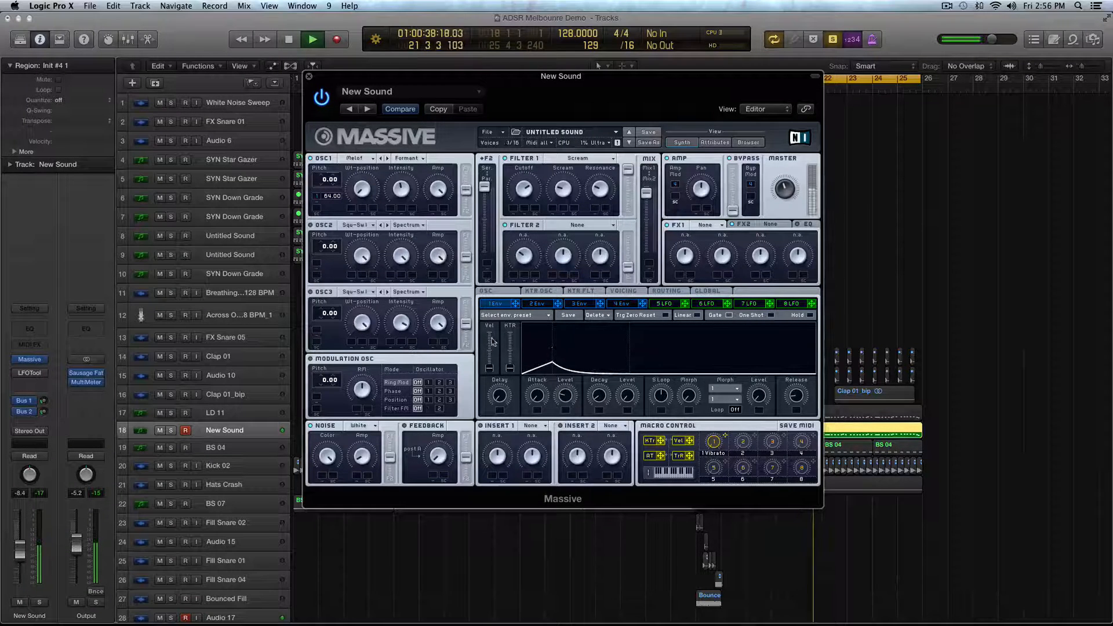
{"action": "key", "text": "space"}
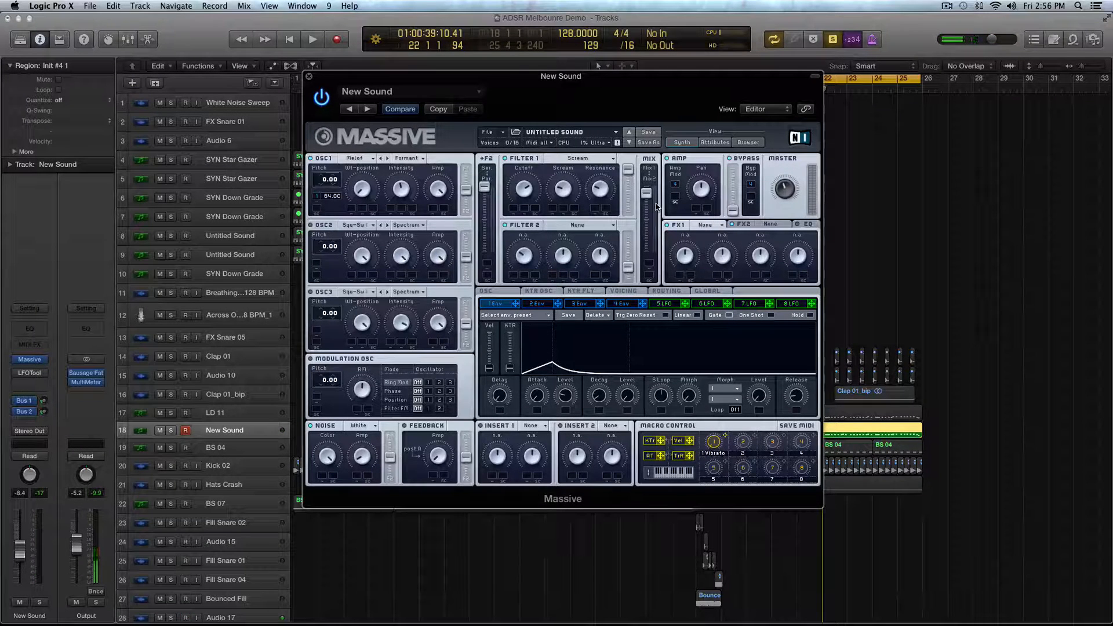
{"action": "key", "text": "space"}
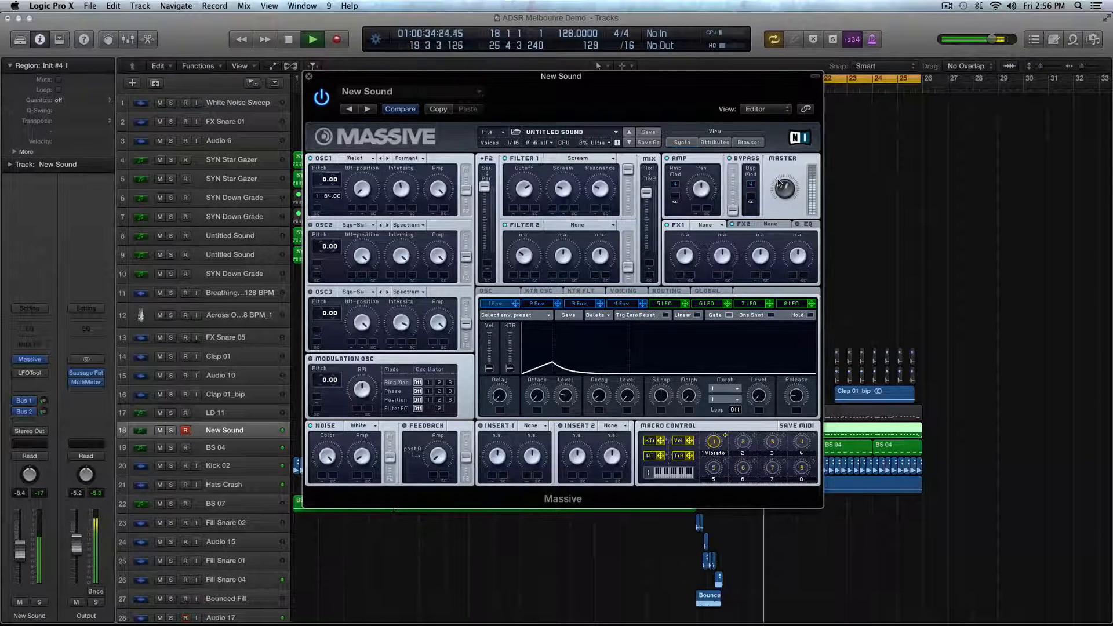
{"action": "key", "text": "space"}
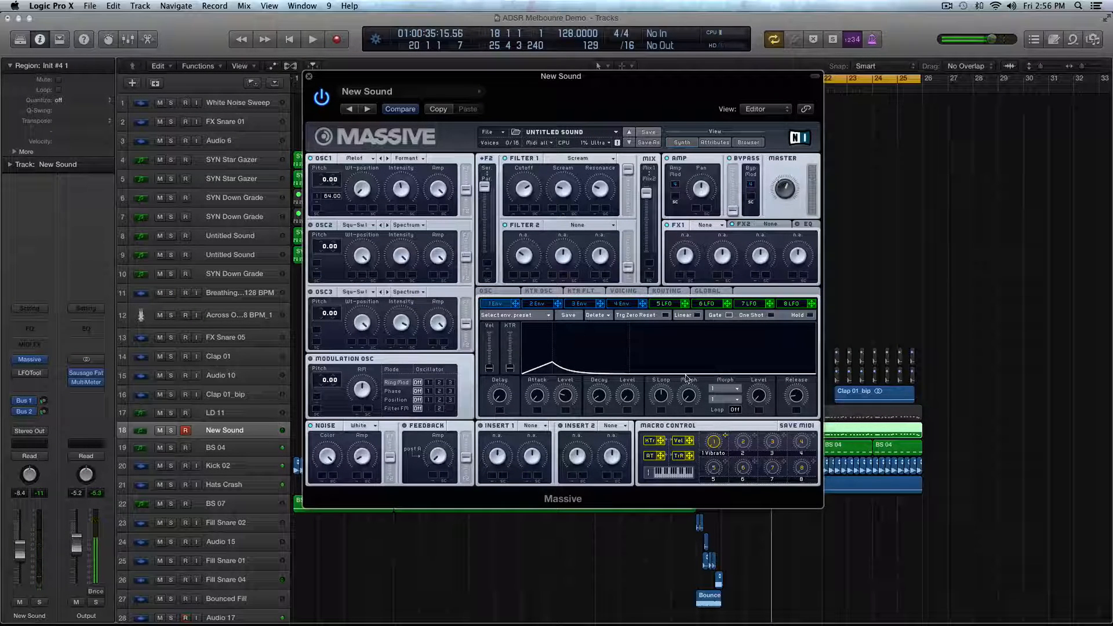
- Clear macro 1's vibrato assignment, and shape envelope 2 with a longer attack and full decay level
{"action": "right_click", "coordinate": [724, 442]}
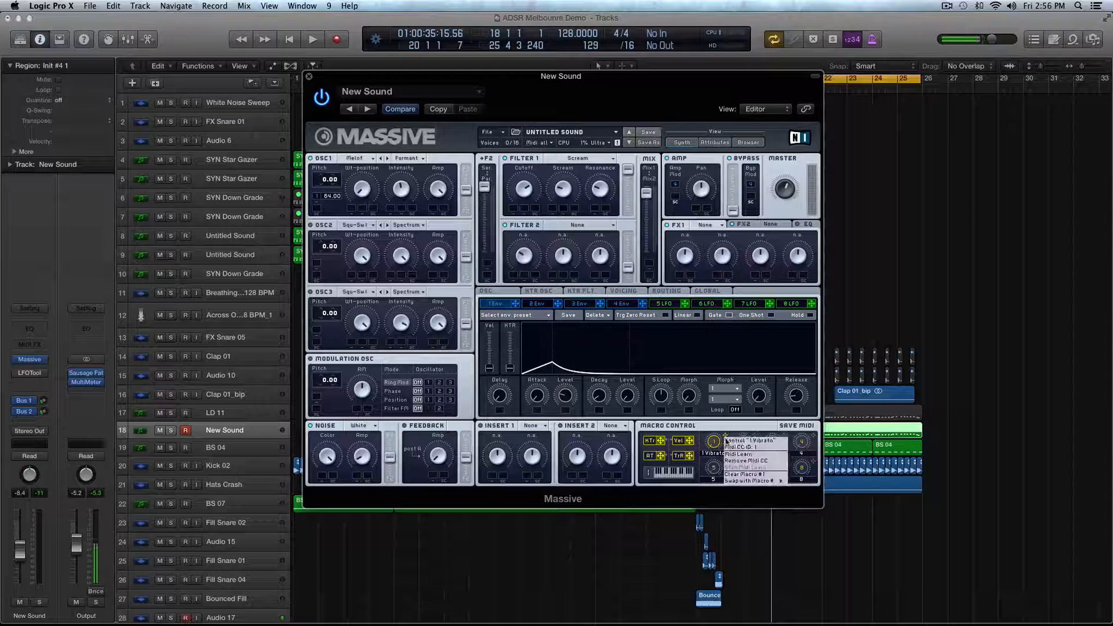
{"action": "left_click", "coordinate": [746, 475]}
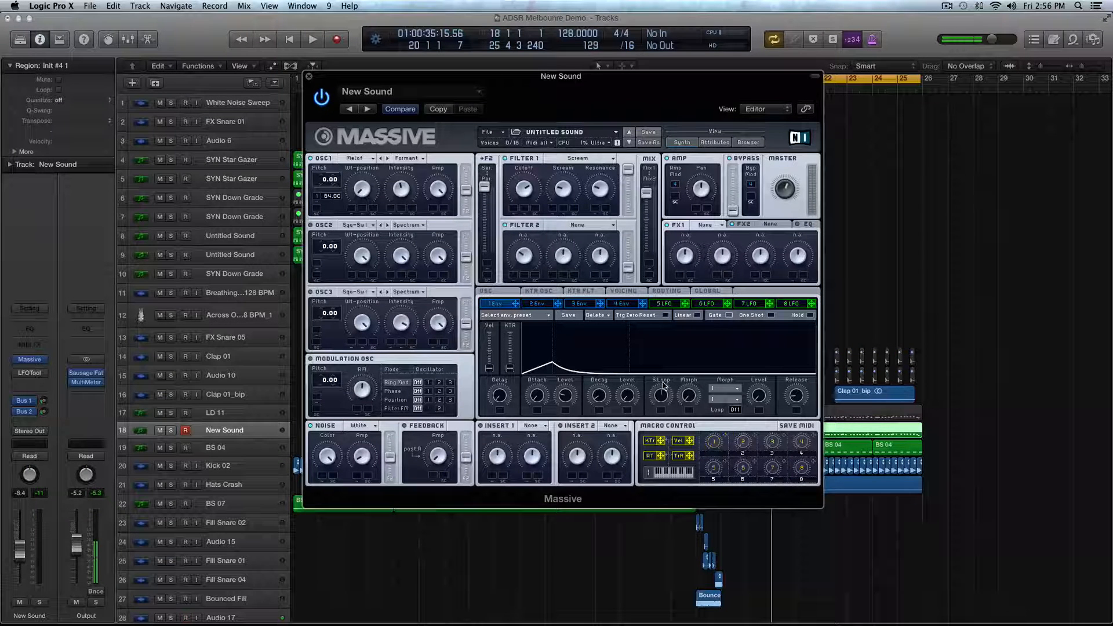
{"action": "left_click", "coordinate": [541, 305]}
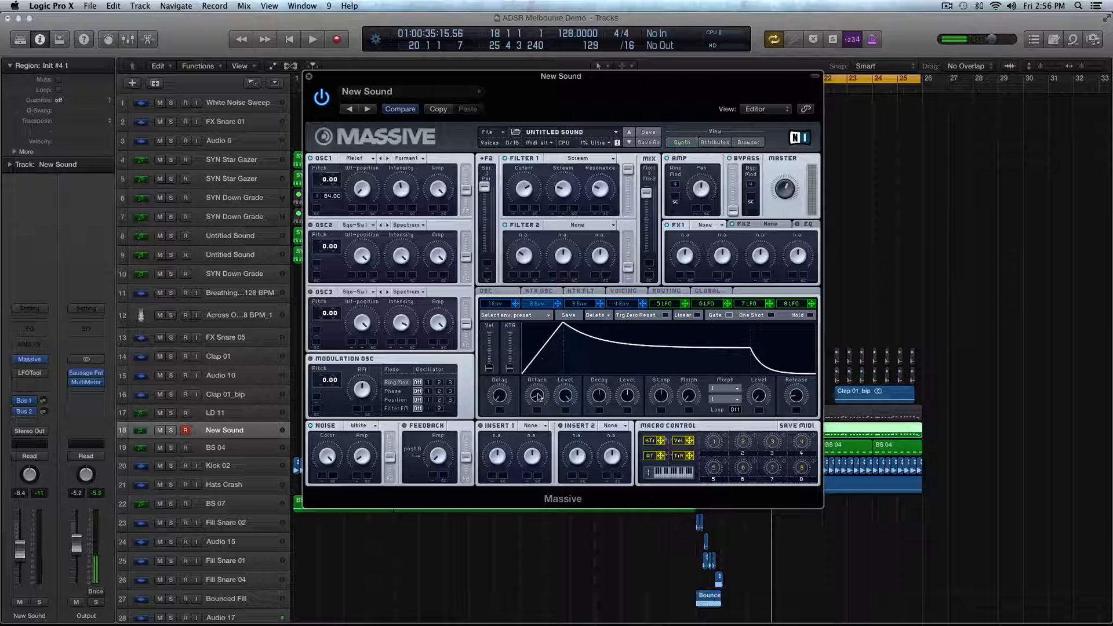
{"action": "left_click_drag", "start_coordinate": [537, 396], "coordinate": [621, 345]}
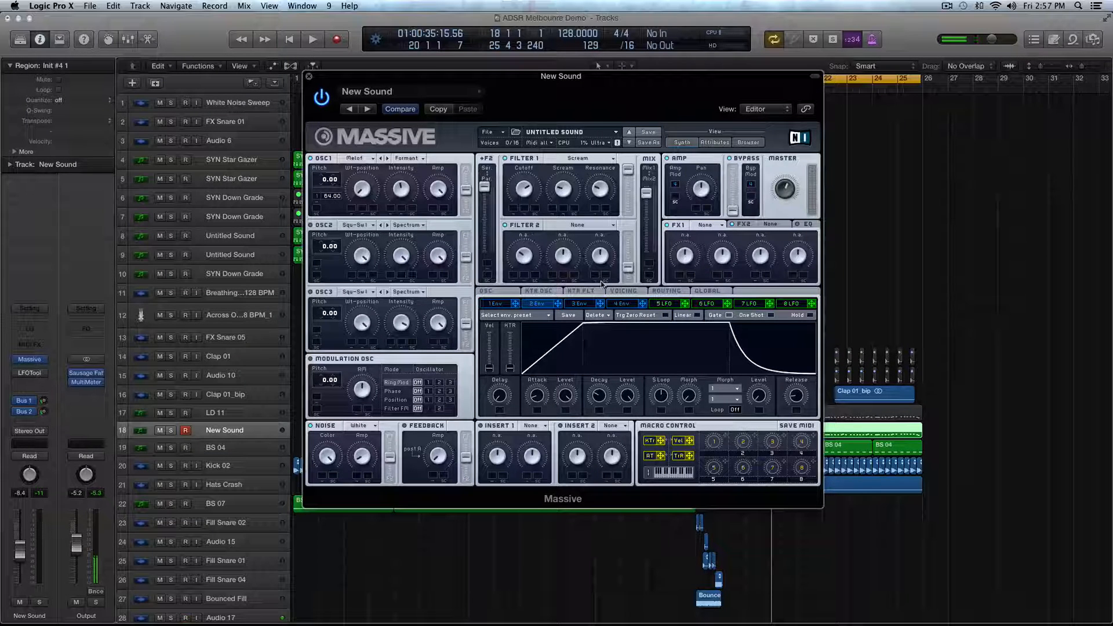
- Modulate Filter 1's cutoff with envelope 2 and audition the result
{"action": "mouse_move", "coordinate": [558, 304]}
{"action": "left_mouse_down"}
{"action": "mouse_move", "coordinate": [547, 220]}
{"action": "mouse_move", "coordinate": [511, 210]}
{"action": "mouse_move", "coordinate": [511, 193]}
{"action": "left_mouse_up"}
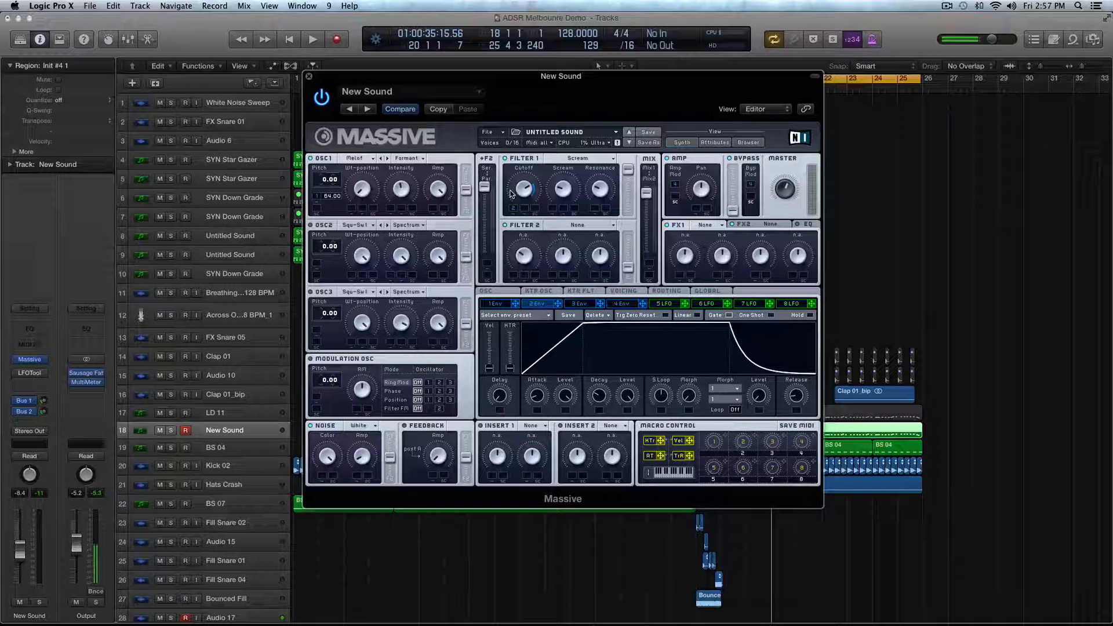
{"action": "key", "text": "space"}
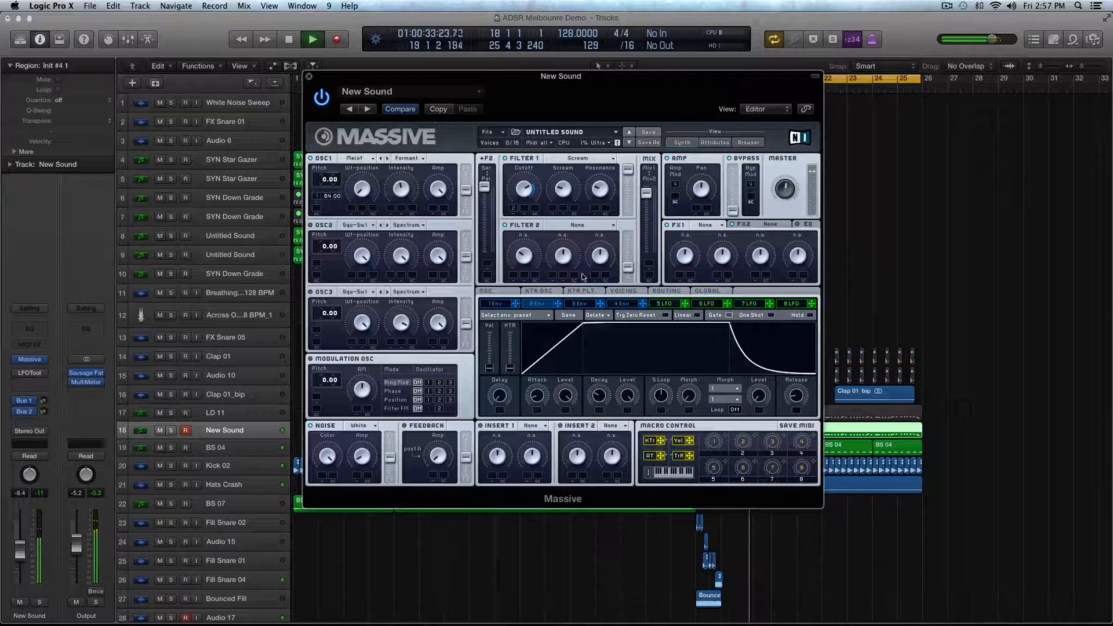
{"action": "key", "text": "space"}
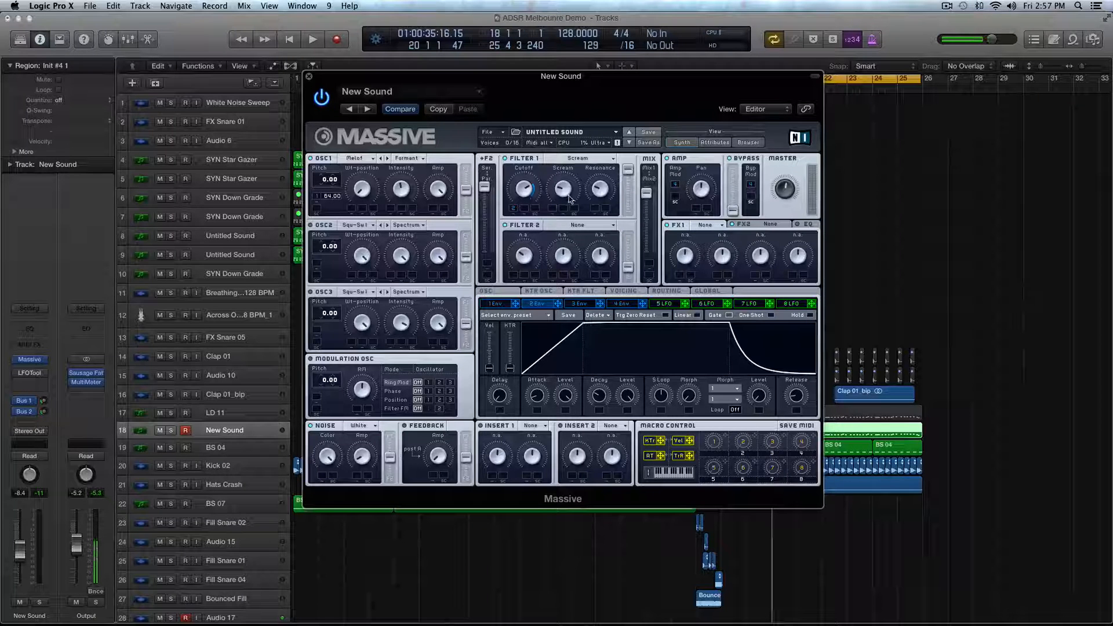
- Shape envelope 3 with a shorter attack and zero decay level, and modulate Filter 1's Scream amount with it
{"action": "left_click", "coordinate": [581, 305]}
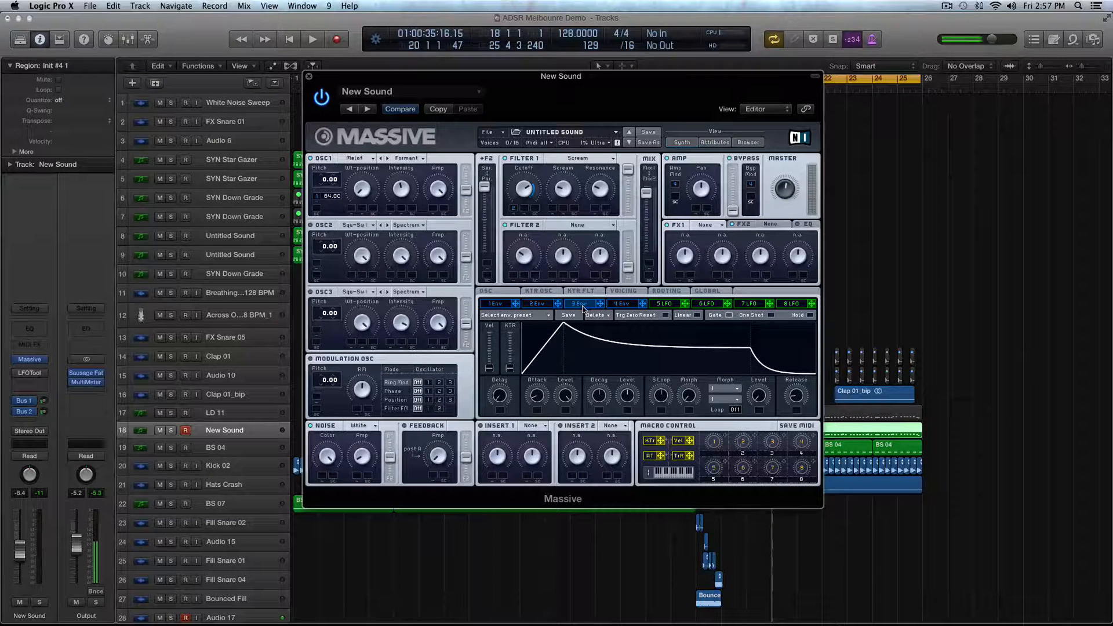
{"action": "left_click_drag", "start_coordinate": [548, 393], "coordinate": [634, 439]}
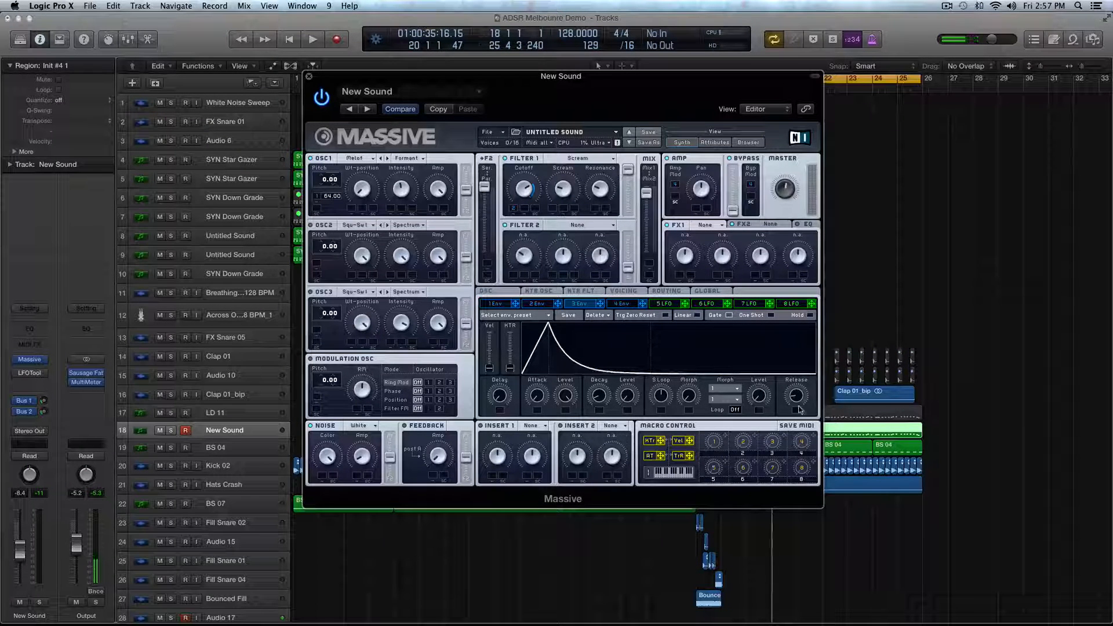
{"action": "left_click_drag", "start_coordinate": [601, 306], "coordinate": [563, 187]}
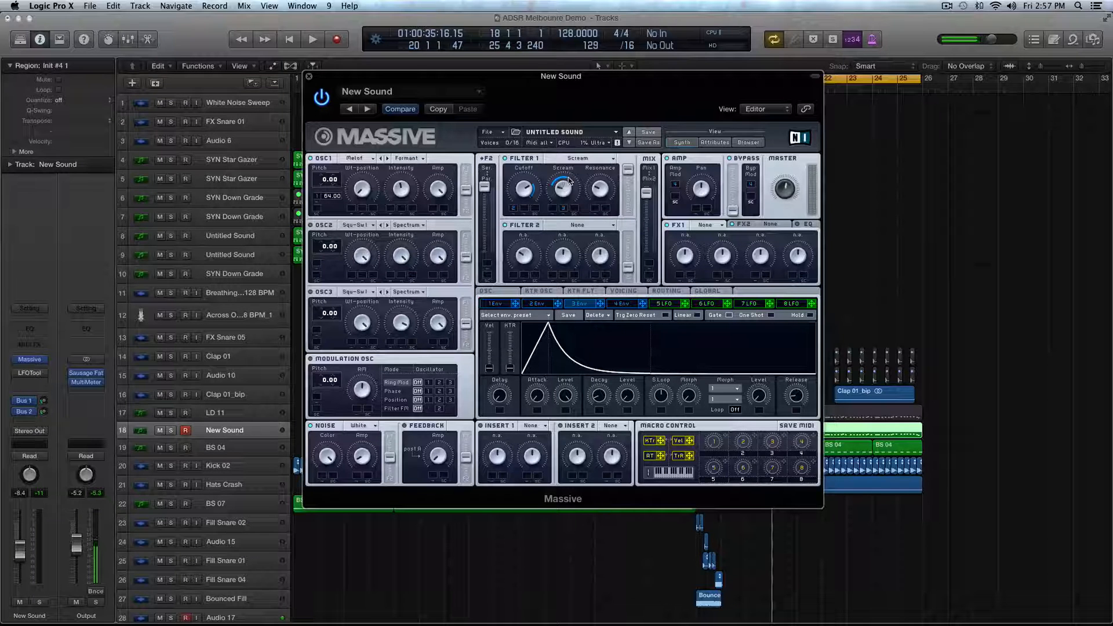
- Audition the lead with the Scream modulation and solo its region during playback
{"action": "key", "text": "space"}
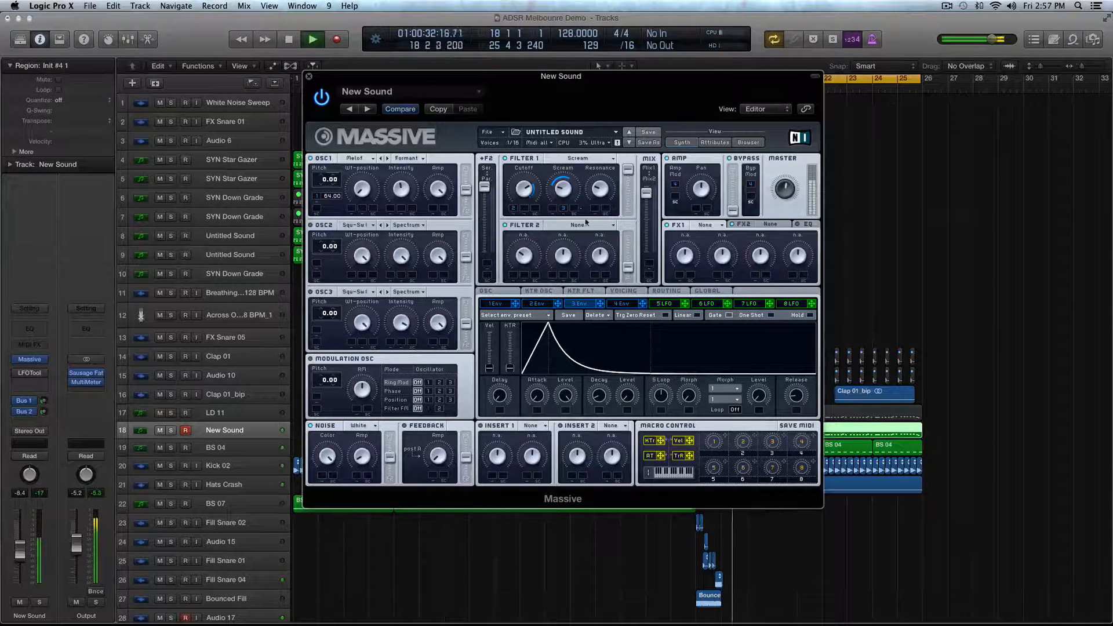
{"action": "key", "text": "space"}
{"action": "key", "text": "ctrl+s"}
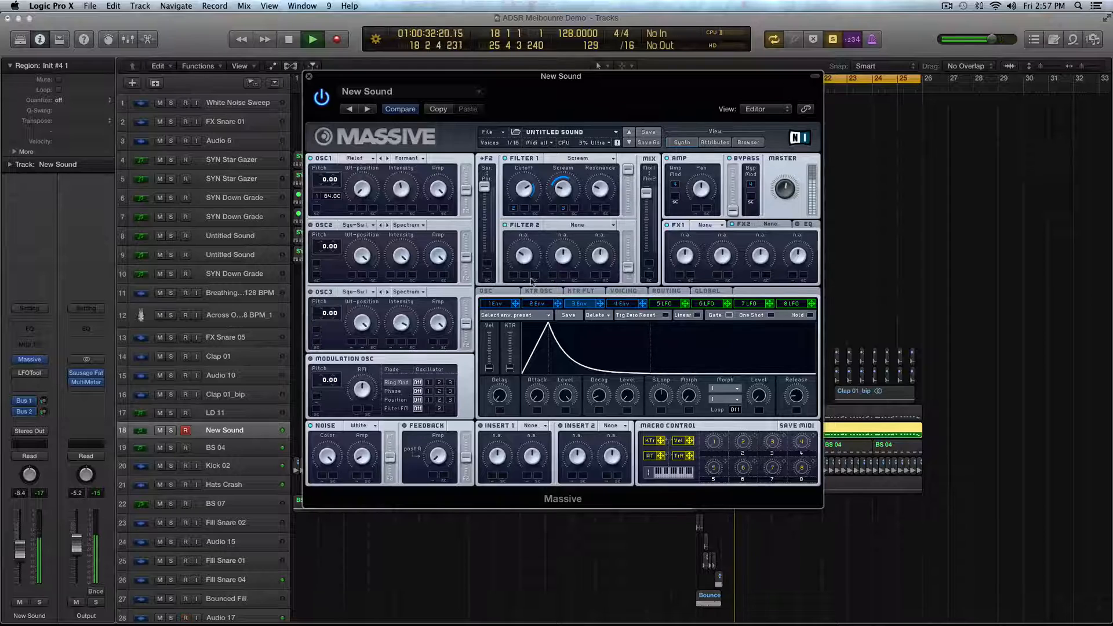
{"action": "key", "text": "space"}
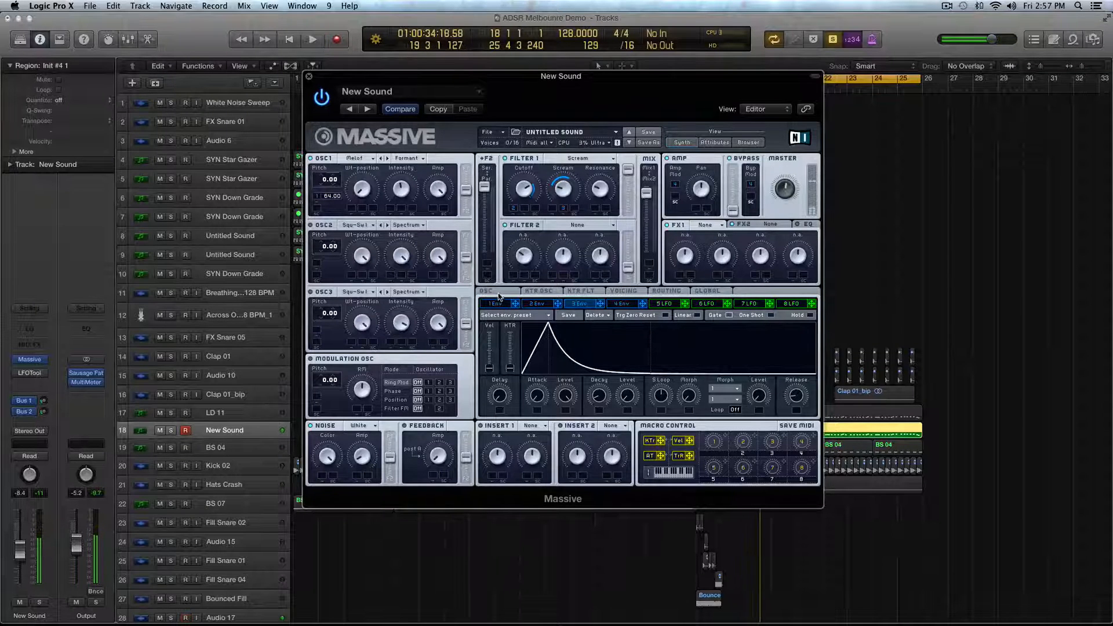
- Set the oscillators' pitchbend range to 12.00 up and -24.00 down
{"action": "left_click", "coordinate": [499, 293]}
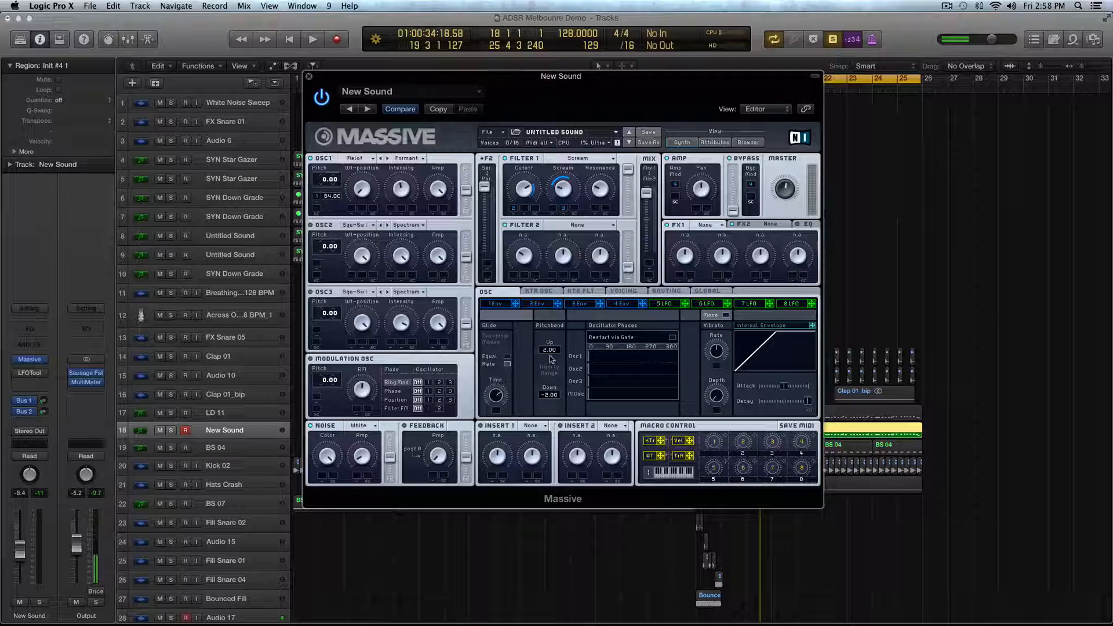
{"action": "left_click_drag", "start_coordinate": [546, 348], "coordinate": [547, 342]}
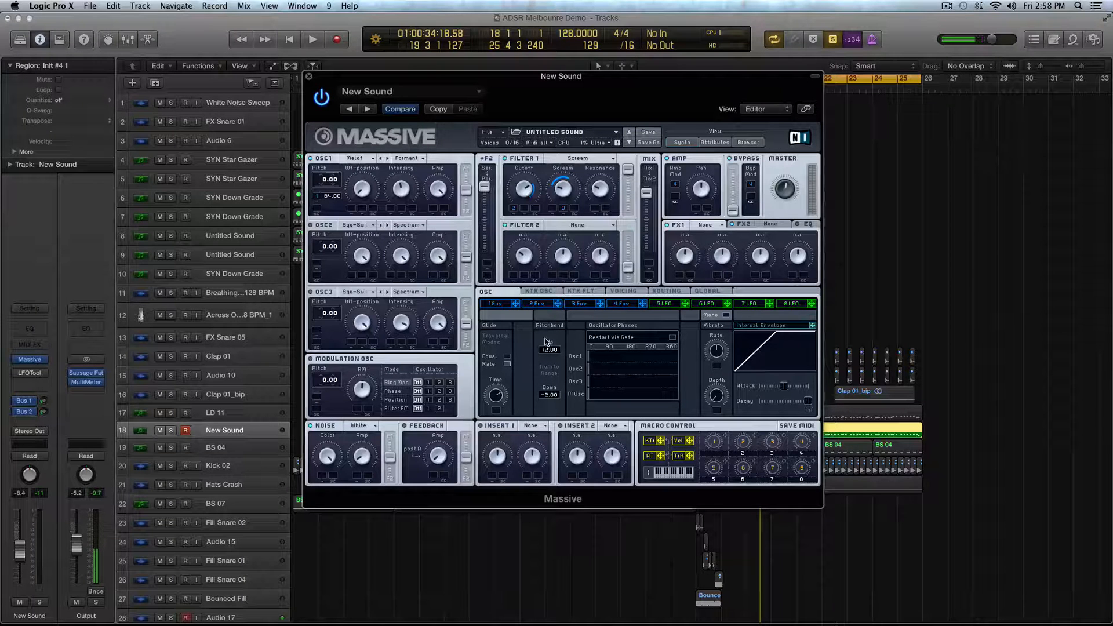
{"action": "left_click_drag", "start_coordinate": [546, 403], "coordinate": [546, 406]}
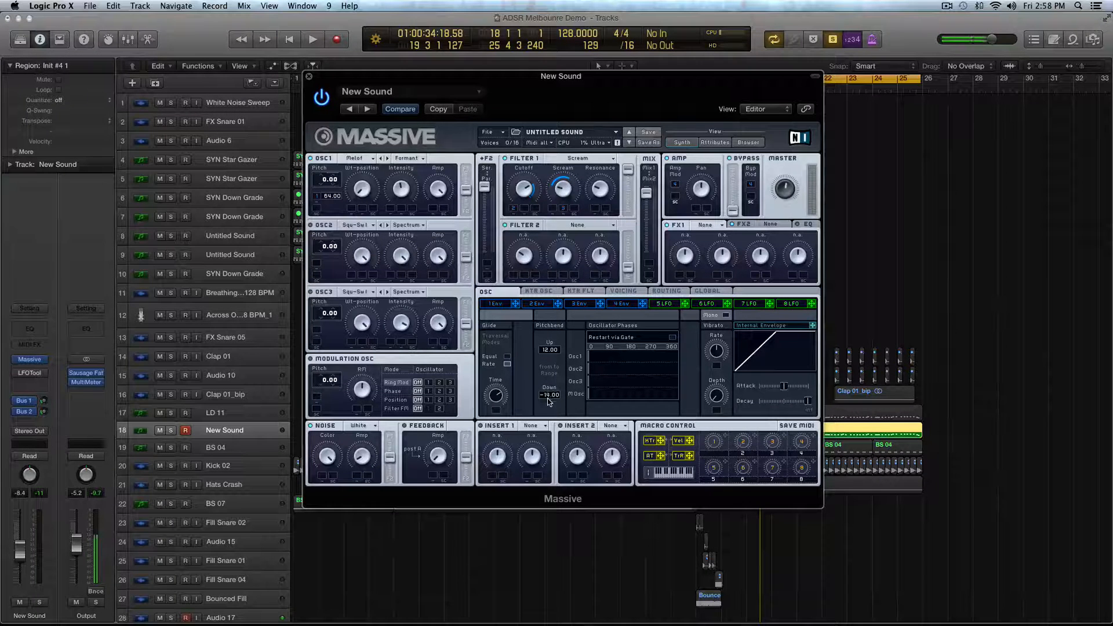
{"action": "mouse_move", "coordinate": [549, 402]}
{"action": "left_mouse_down"}
{"action": "mouse_move", "coordinate": [556, 386]}
{"action": "mouse_move", "coordinate": [555, 411]}
{"action": "left_mouse_up"}
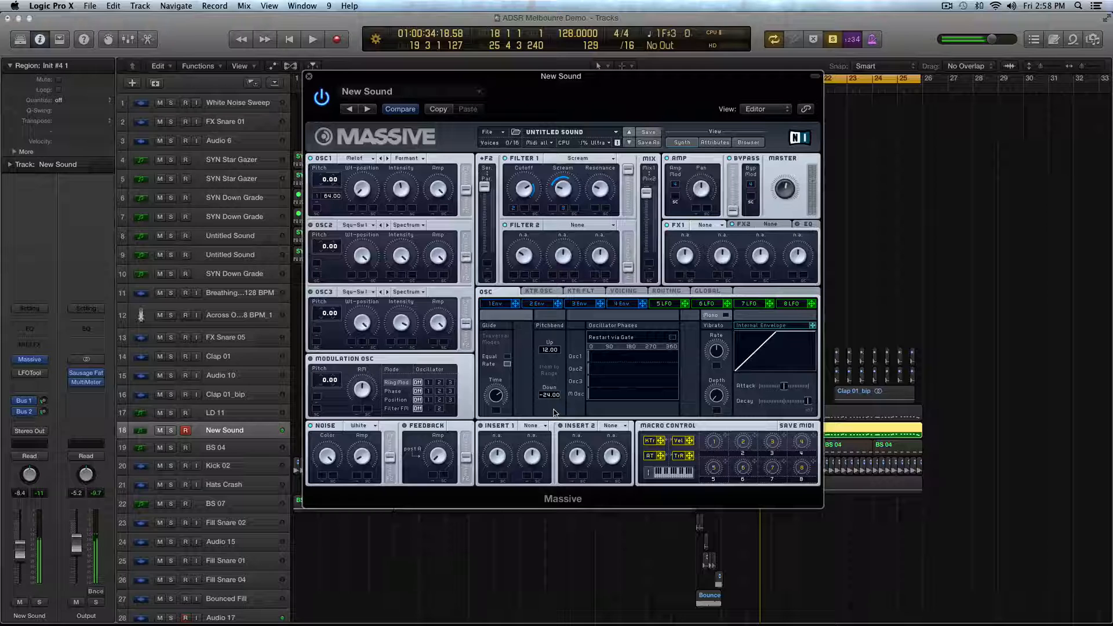
- Switch the voicing to Monophon, return to the oscillator settings, and audition the lead
{"action": "left_click", "coordinate": [619, 291]}
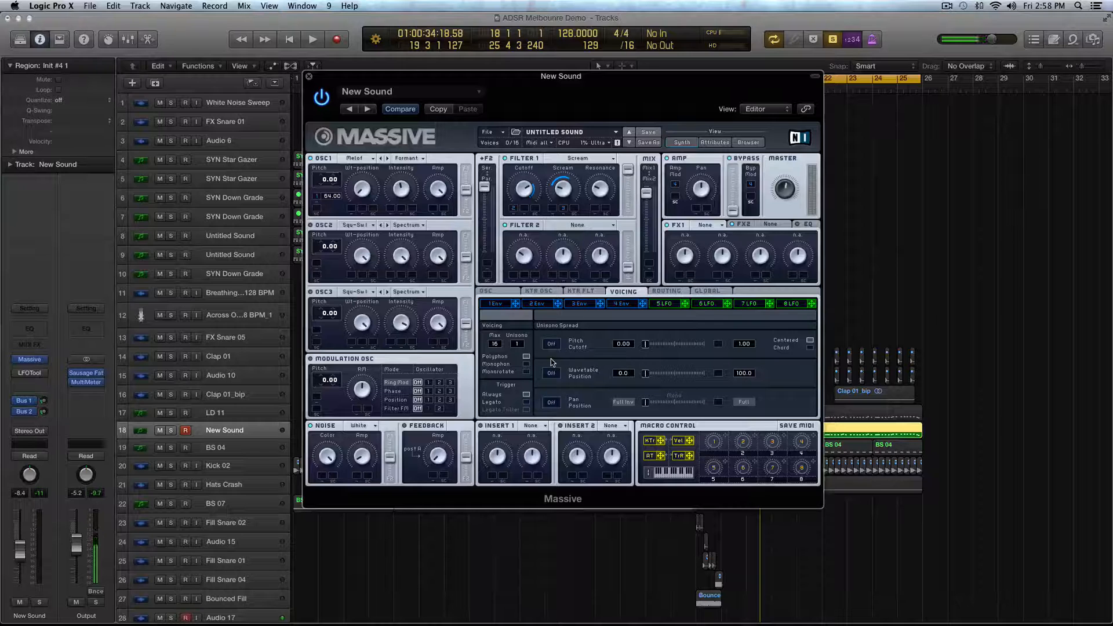
{"action": "left_click", "coordinate": [526, 364]}
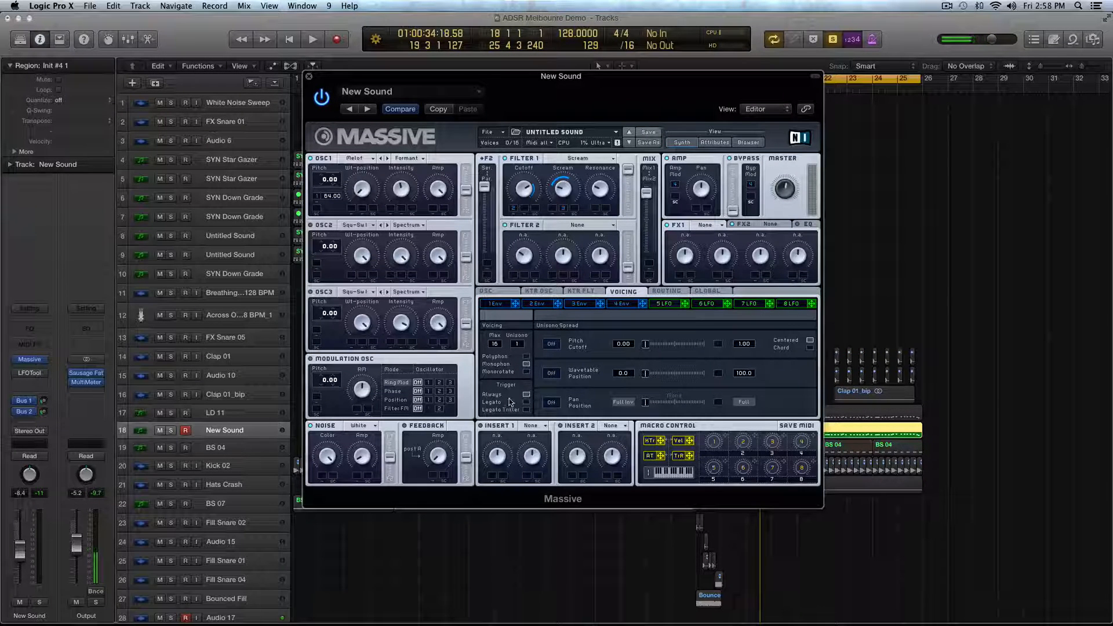
{"action": "left_click", "coordinate": [500, 293]}
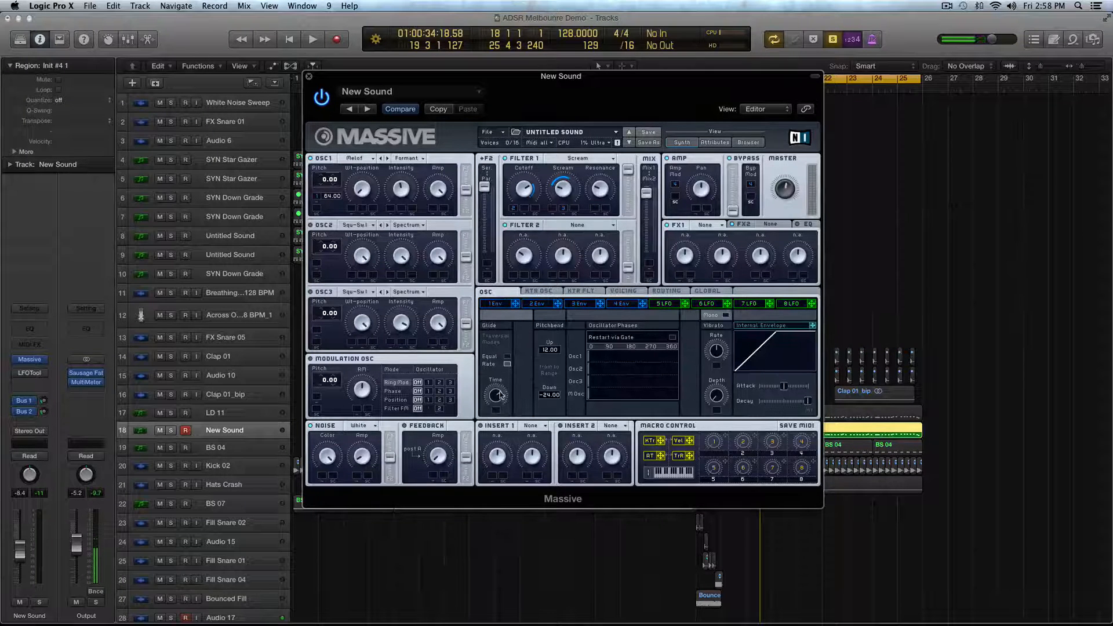
{"action": "key", "text": "space"}
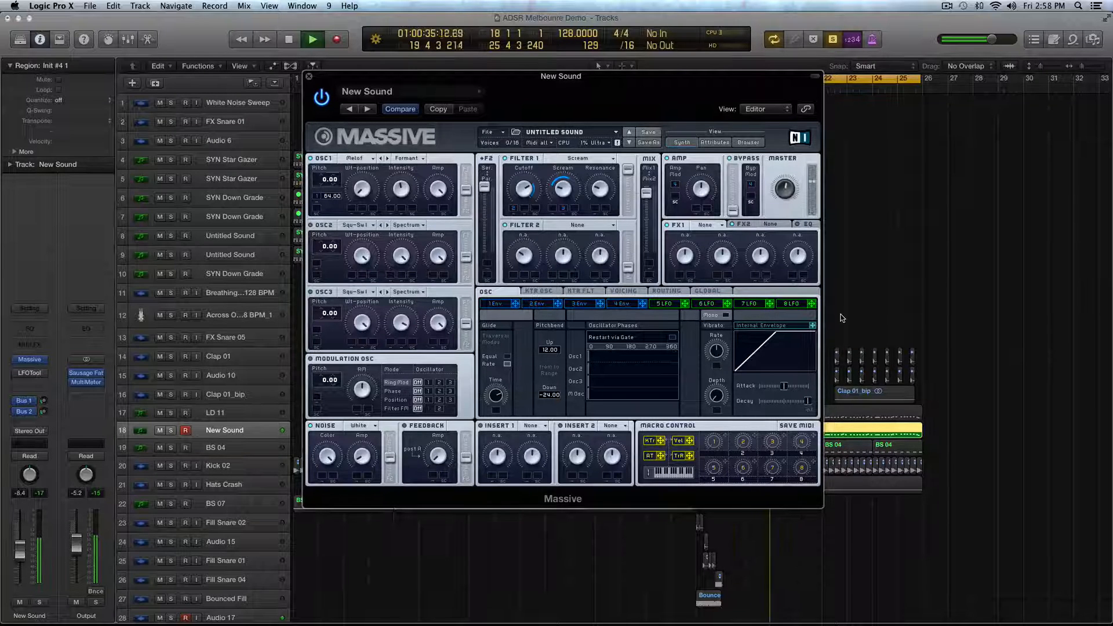
{"action": "key", "text": "space"}
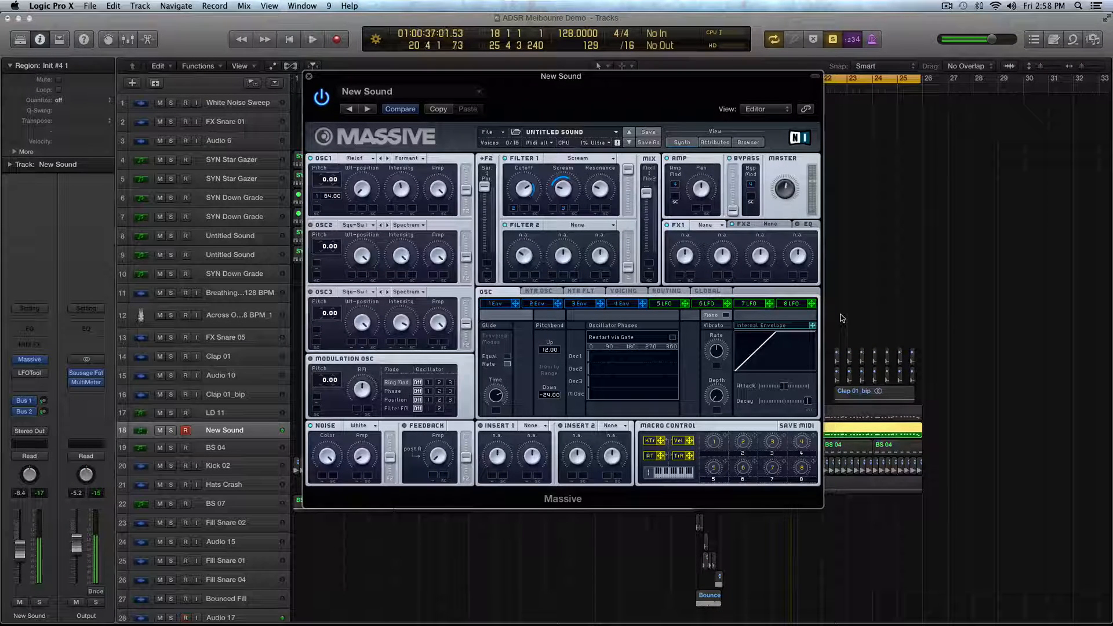
- Enable Restart via Gate for the oscillator phases and audition the lead
{"action": "left_click", "coordinate": [674, 338]}
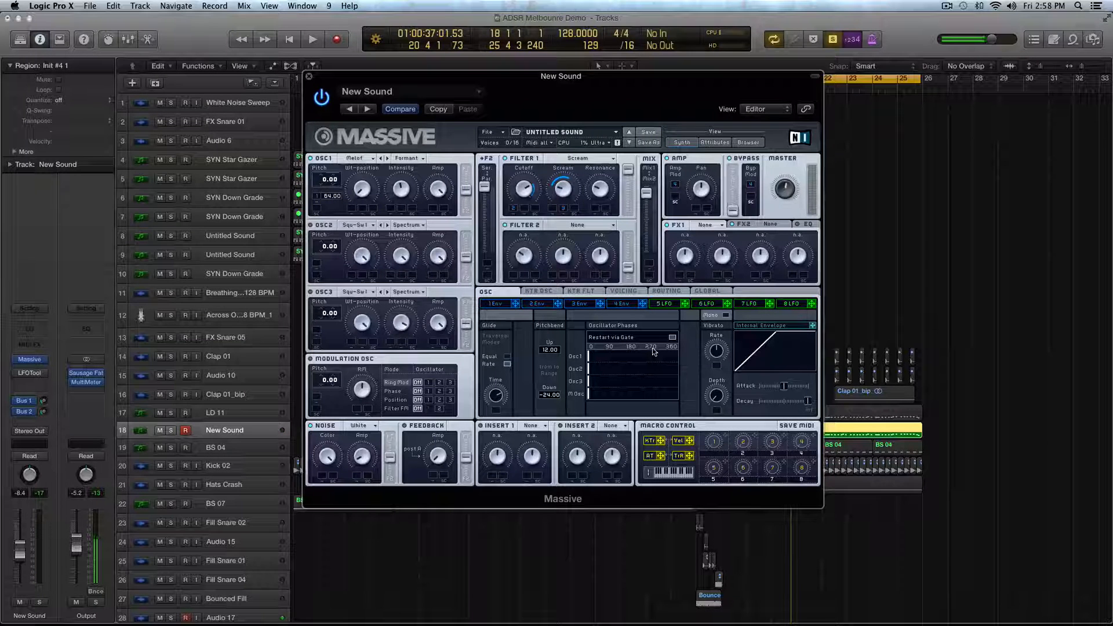
{"action": "key", "text": "space"}
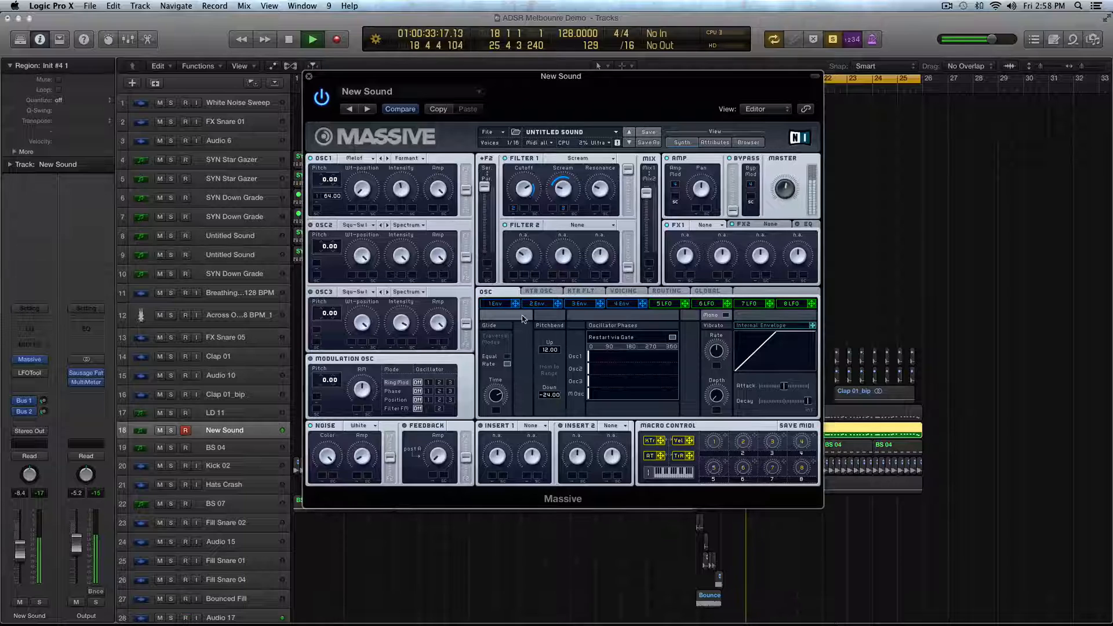
{"action": "key", "text": "space"}
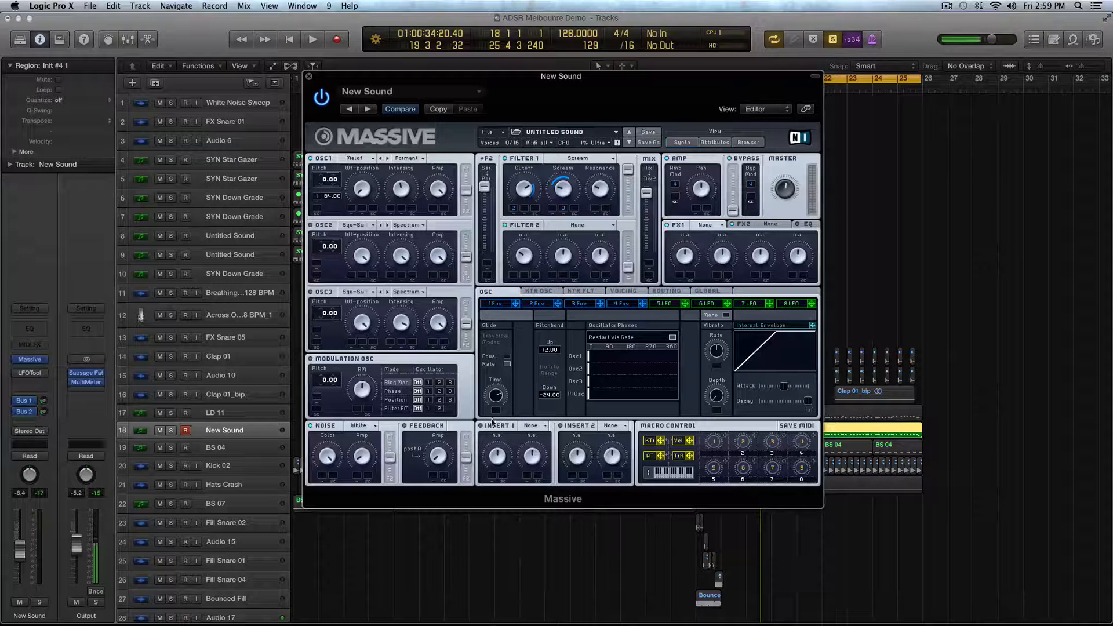
- Load Sample & Hold into Insert 1 and audition its effect on the soloed lead
{"action": "left_click", "coordinate": [528, 426]}
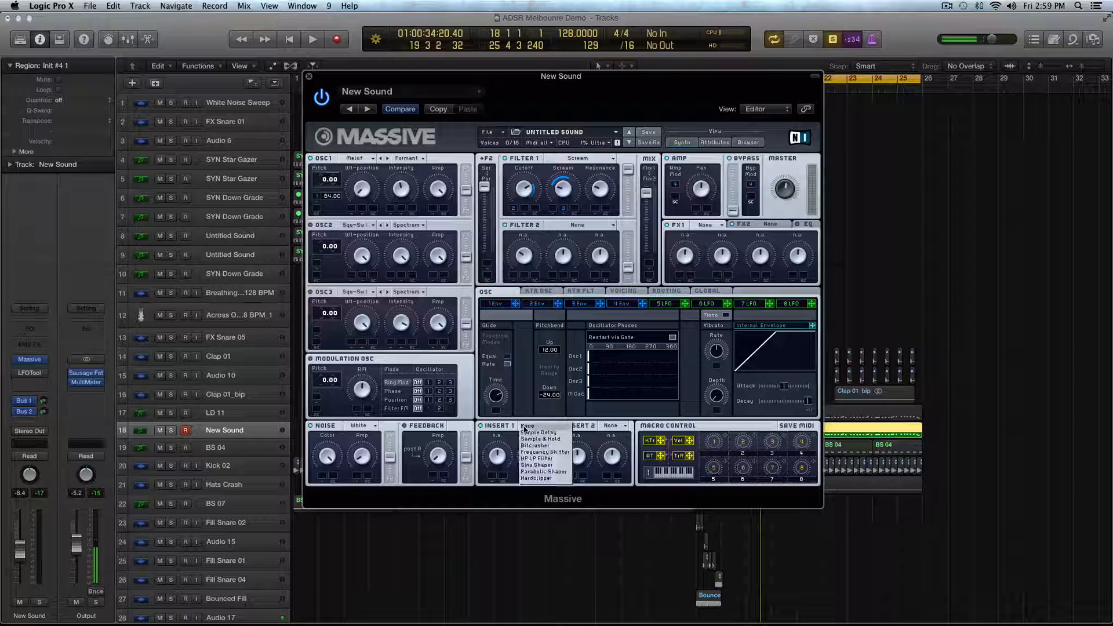
{"action": "left_click", "coordinate": [542, 439]}
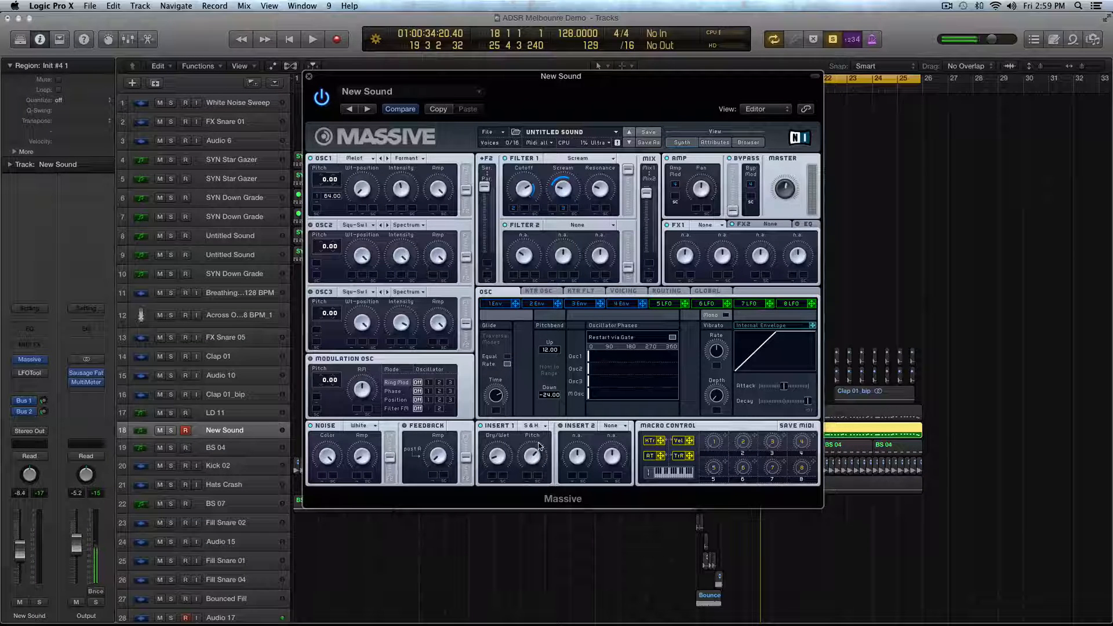
{"action": "key", "text": "space"}
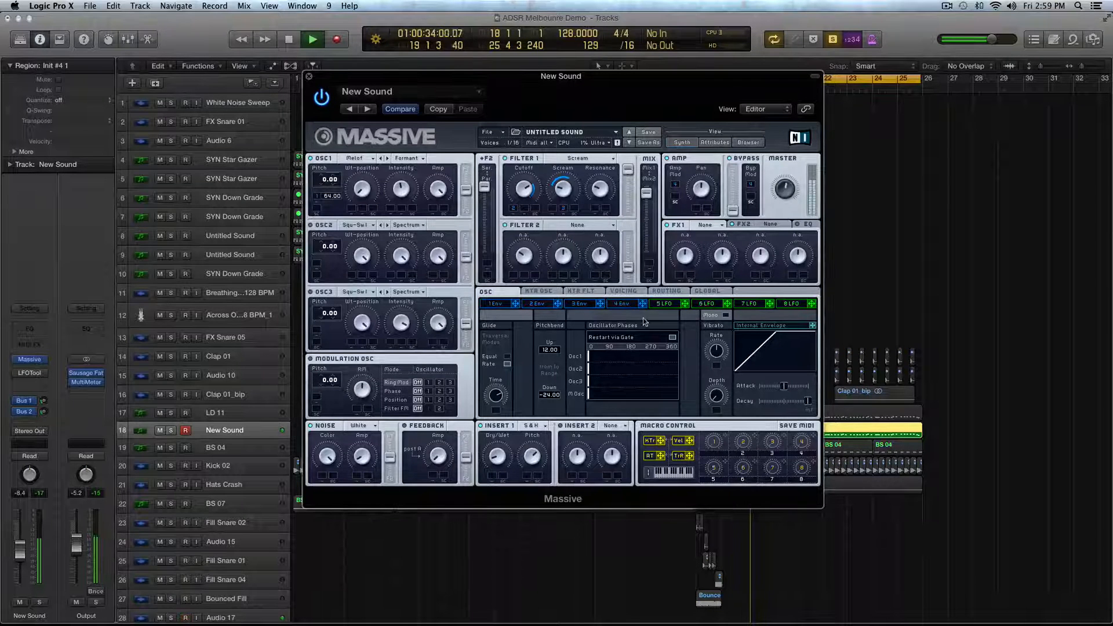
{"action": "key", "text": "space"}
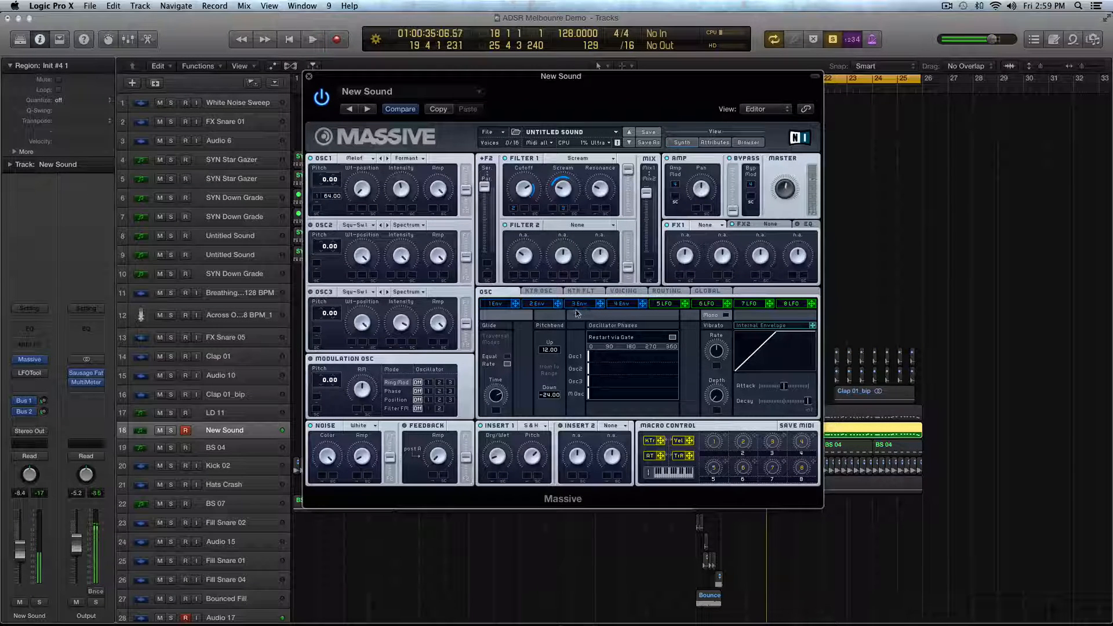
- Modulate Insert 1's Pitch with envelope 3 and refine the modulation amount while auditioning
{"action": "left_click_drag", "start_coordinate": [600, 304], "coordinate": [527, 476]}
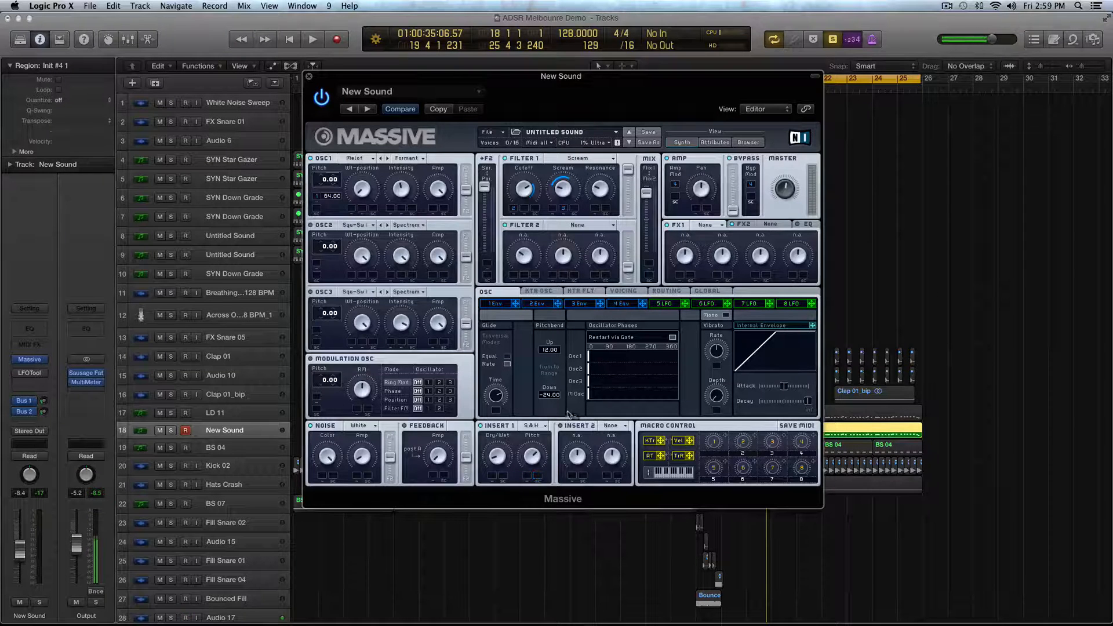
{"action": "left_click_drag", "start_coordinate": [537, 474], "coordinate": [538, 501]}
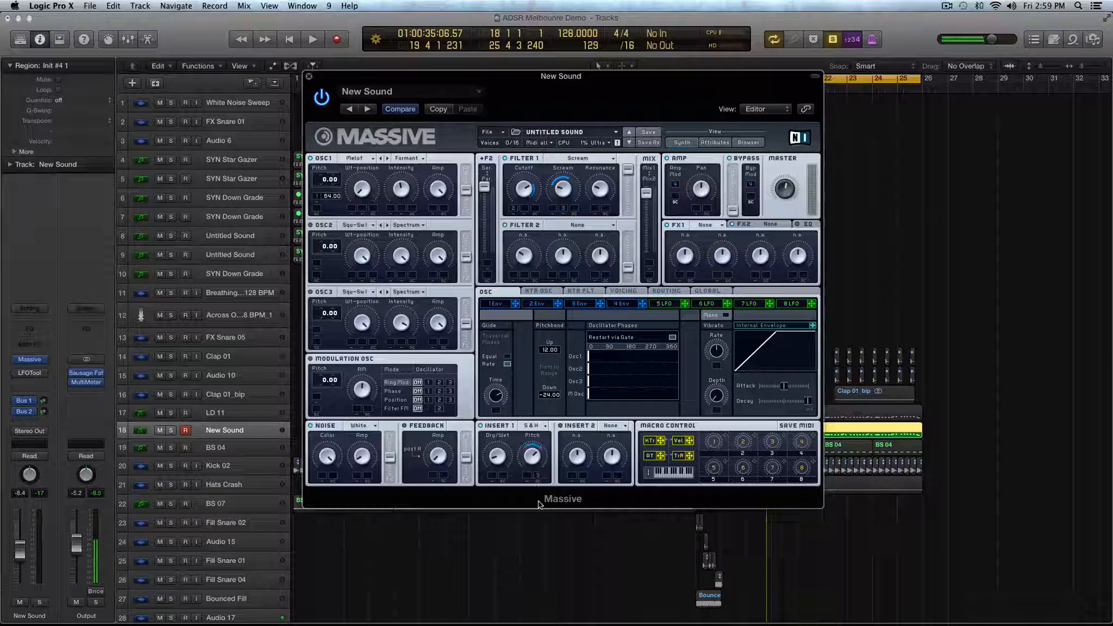
{"action": "key", "text": "space"}
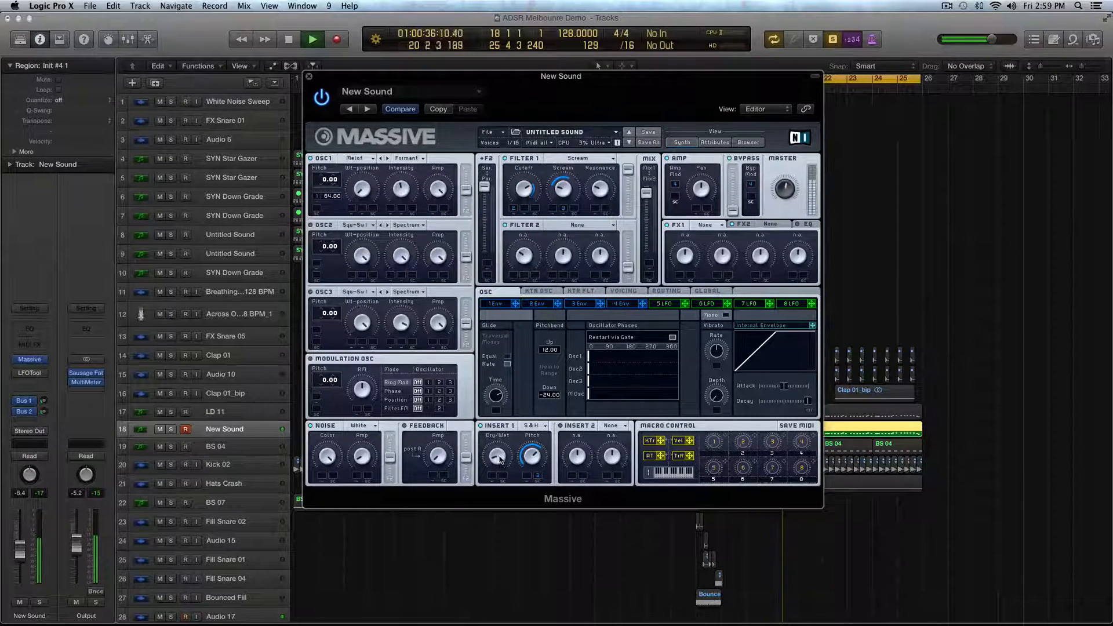
{"action": "key", "text": "space"}
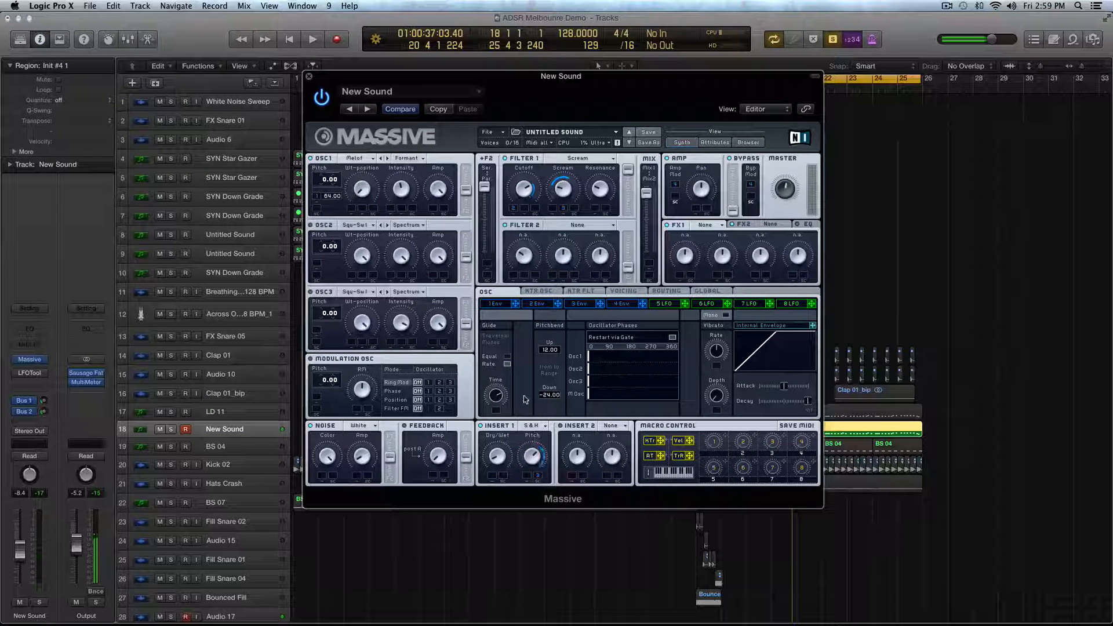
{"action": "key", "text": "space"}
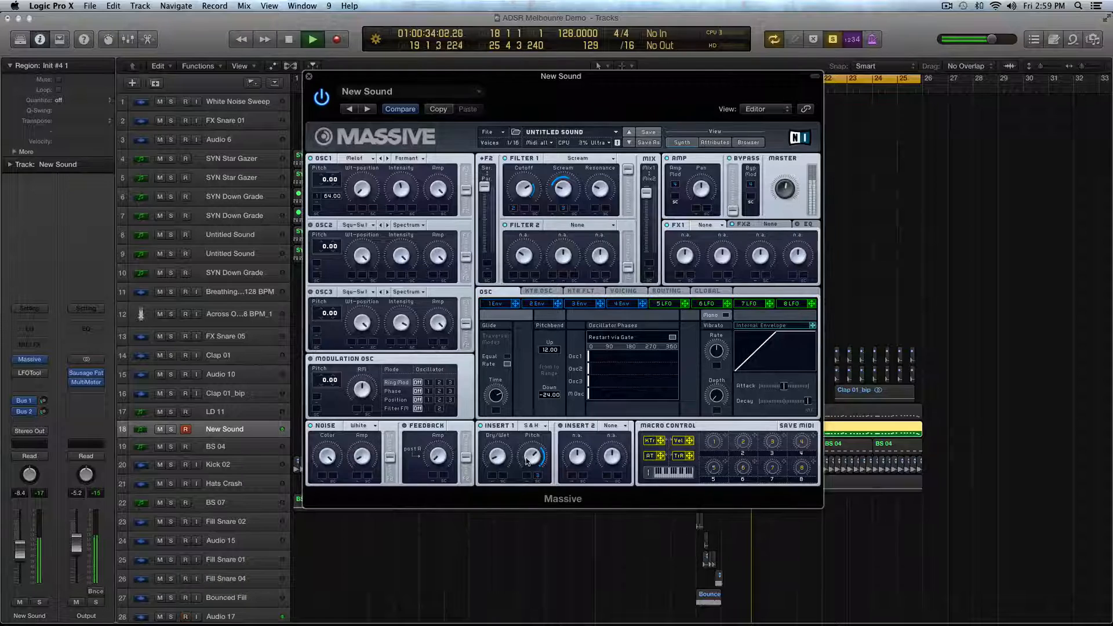
{"action": "key", "text": "space"}
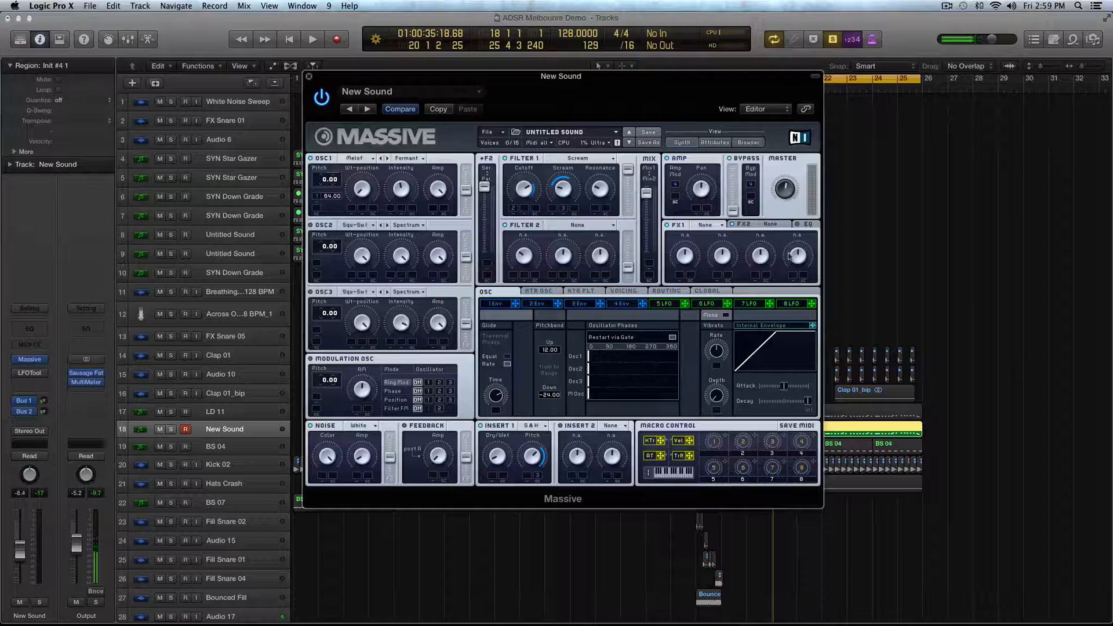
- Load Phaser into the FX1 slot and audition the lead, both soloed and with the other tracks
{"action": "left_click", "coordinate": [708, 225]}
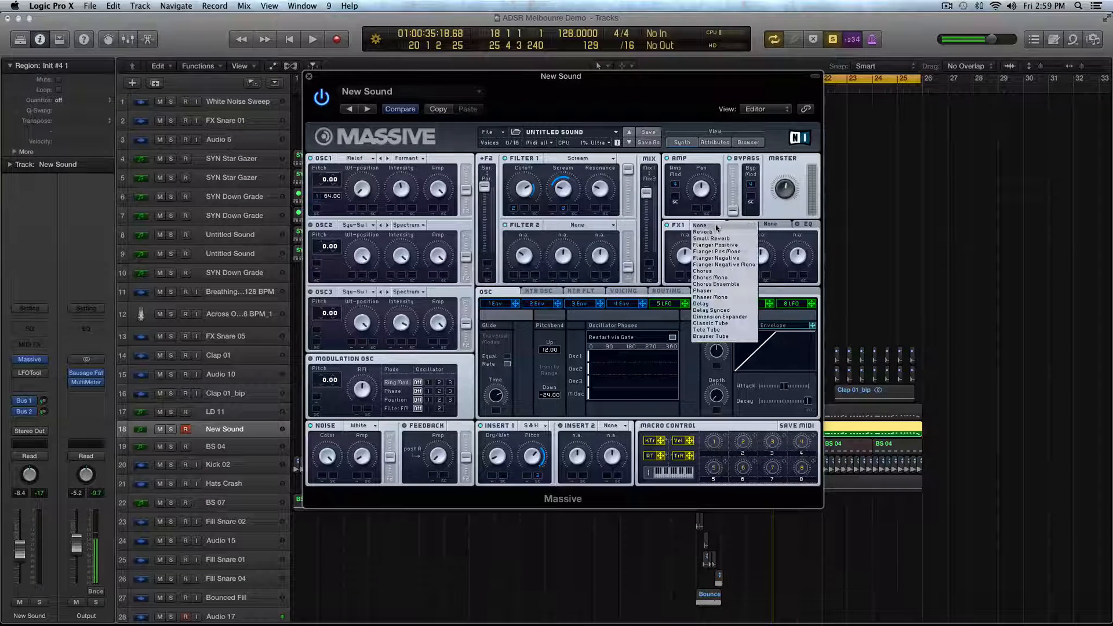
{"action": "left_click", "coordinate": [739, 291]}
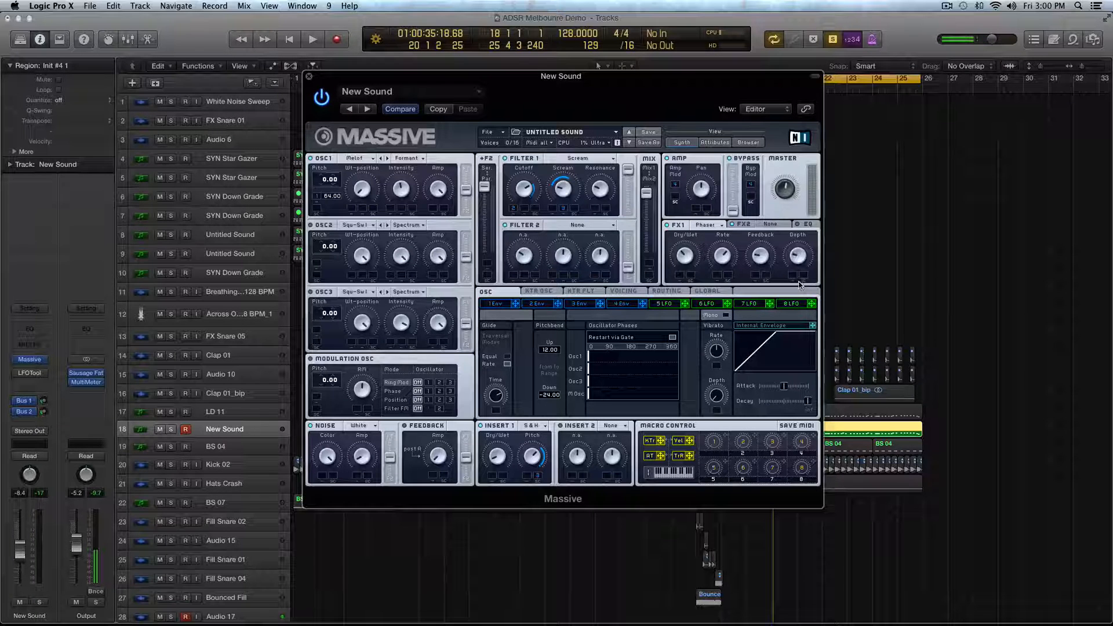
{"action": "key", "text": "space"}
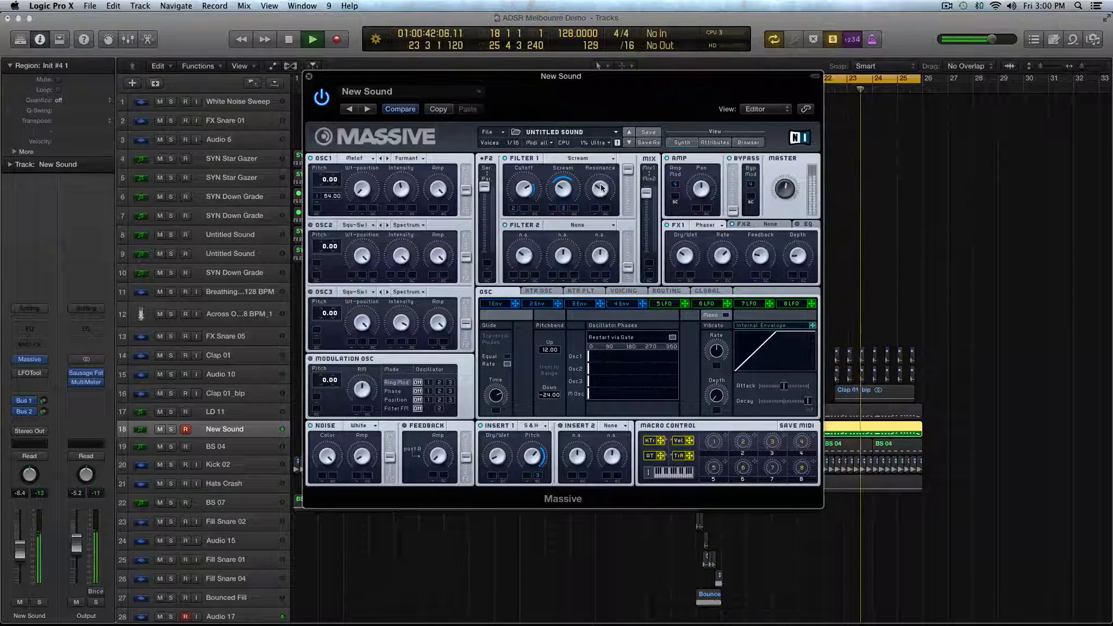
{"action": "key", "text": "ctrl+s"}
{"action": "key", "text": "space"}
{"action": "key", "text": "space"}
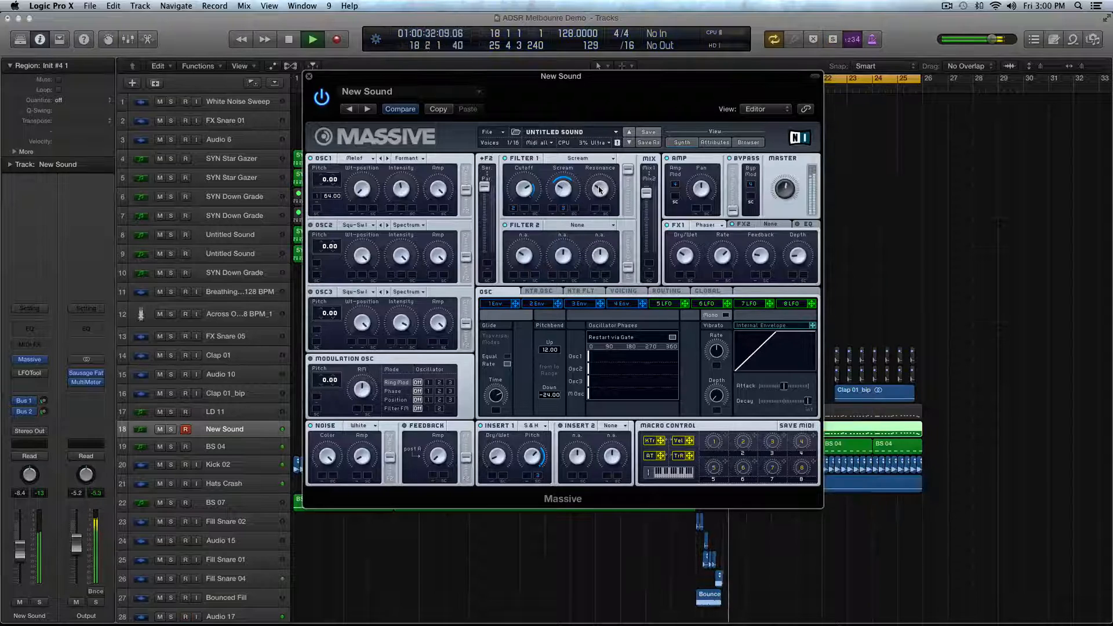
{"action": "key", "text": "space"}
- Load Reverb into the FX2 slot, audition the lead, and enable the EQ
{"action": "left_click", "coordinate": [771, 224]}
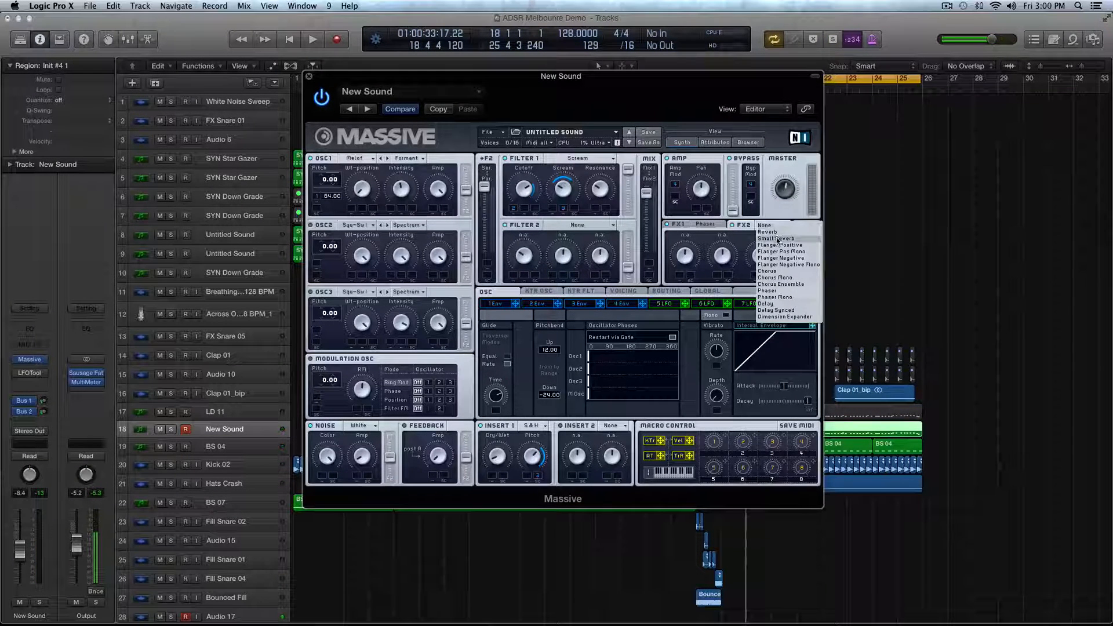
{"action": "left_click", "coordinate": [778, 231]}
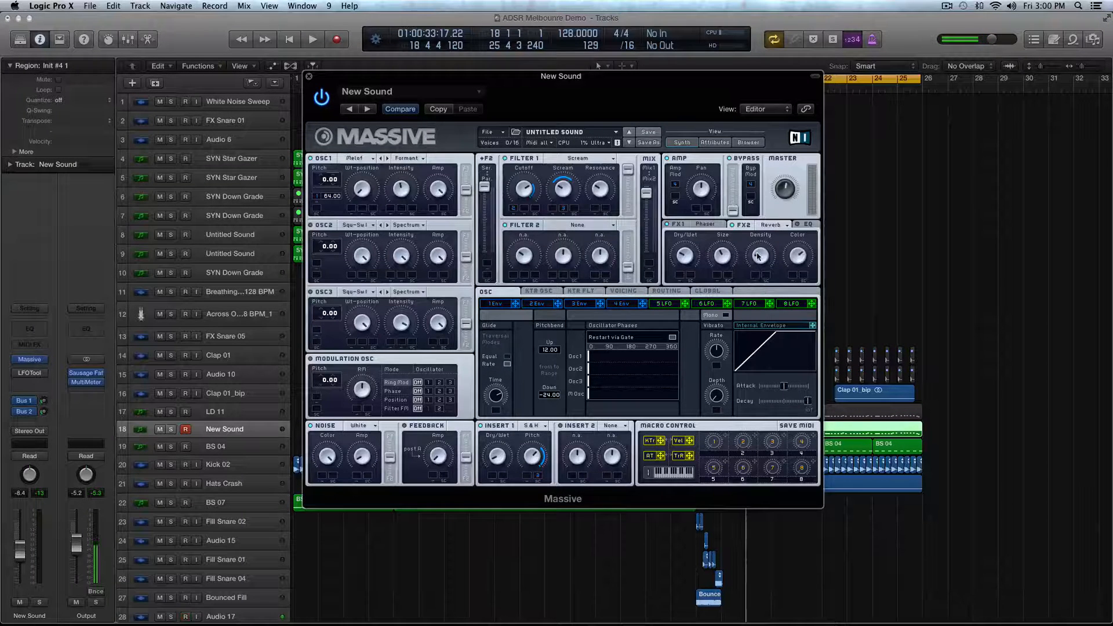
{"action": "key", "text": "space"}
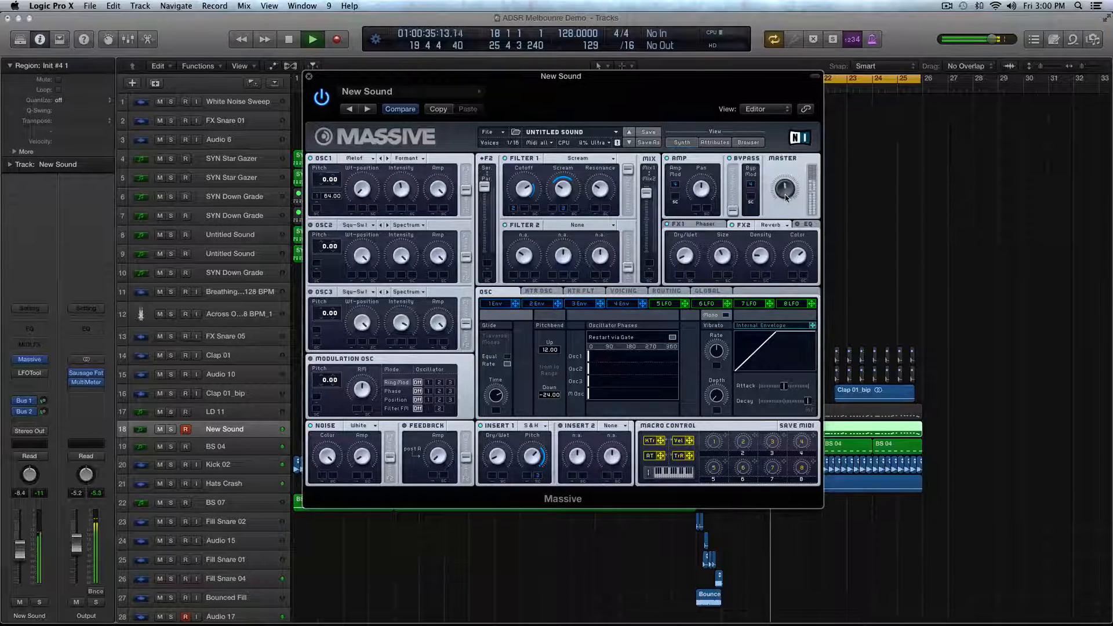
{"action": "key", "text": "space"}
{"action": "left_click", "coordinate": [797, 225]}
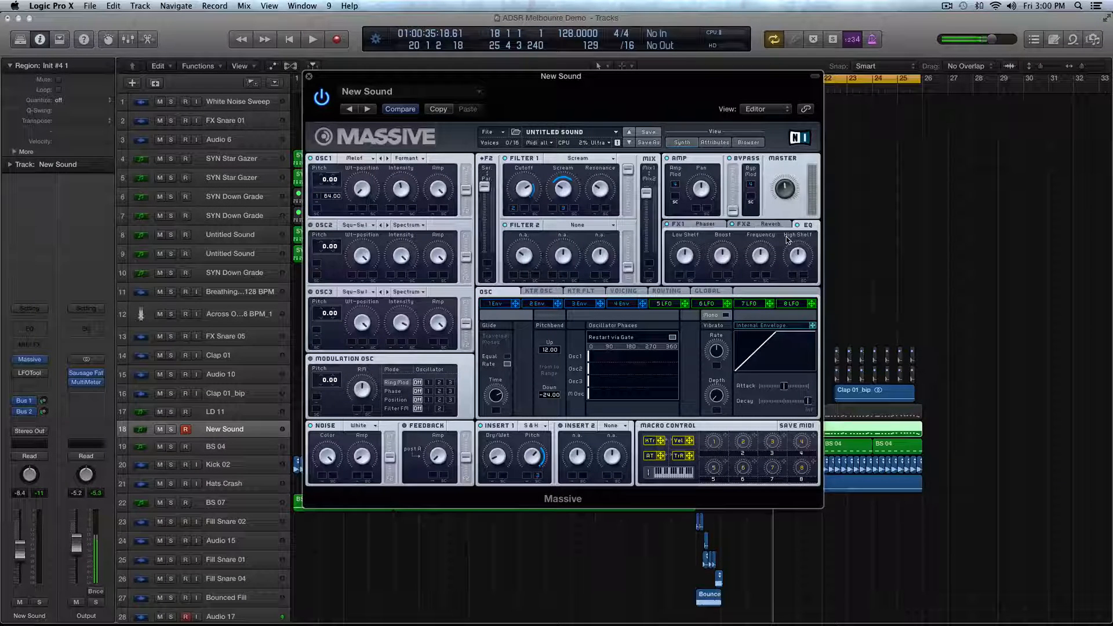
- Select the BS 04 and Kick 02 regions in the drop and play them soloed
{"action": "key", "text": "super+Down"}
{"action": "key", "text": "super+Down"}
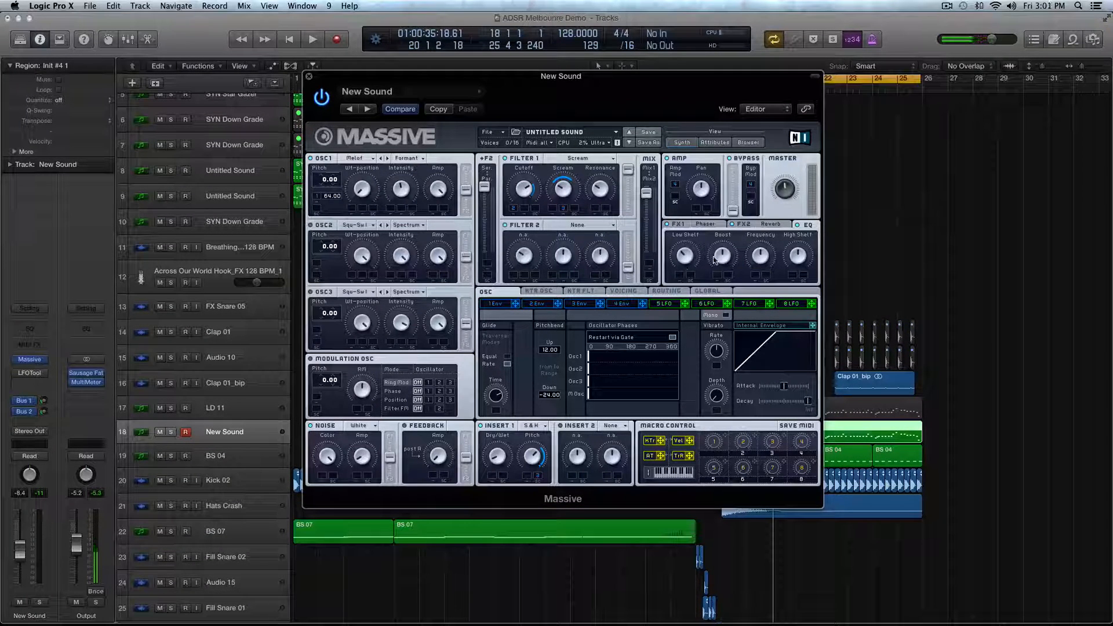
{"action": "left_click_drag", "start_coordinate": [988, 433], "coordinate": [857, 453]}
{"action": "left_click_drag", "start_coordinate": [993, 456], "coordinate": [729, 479]}
{"action": "key", "text": "ctrl+s"}
{"action": "key", "text": "space"}
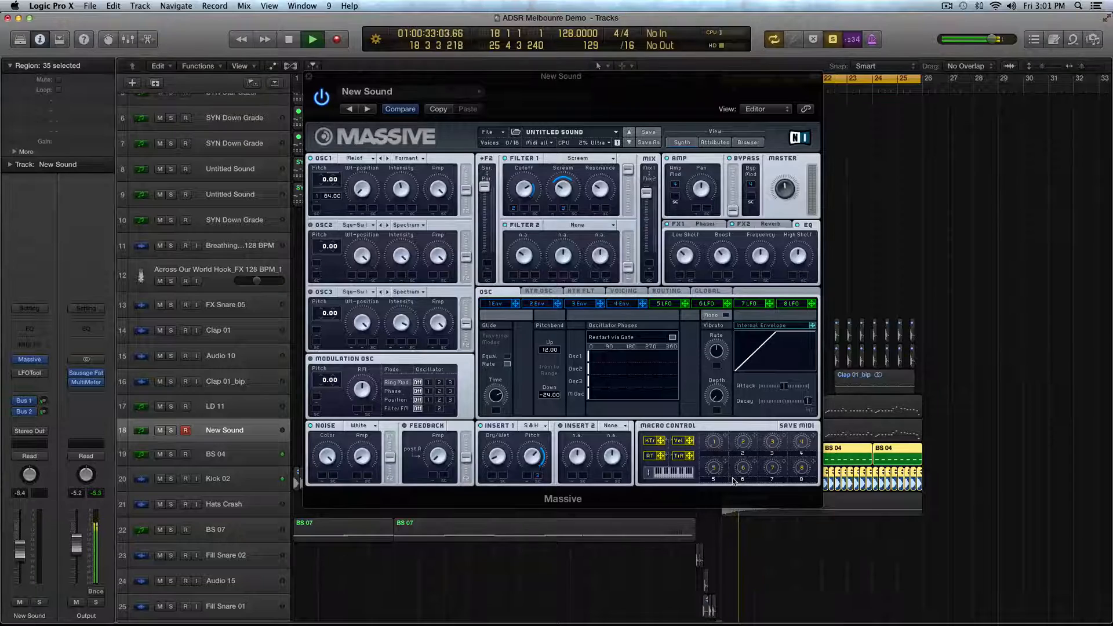
- Reposition the Massive window, stop playback, and turn solo mode off
{"action": "left_click_drag", "start_coordinate": [485, 87], "coordinate": [1111, 519]}
{"action": "left_click_drag", "start_coordinate": [1011, 518], "coordinate": [356, 79]}
{"action": "key", "text": "space"}
{"action": "key", "text": "ctrl+s"}
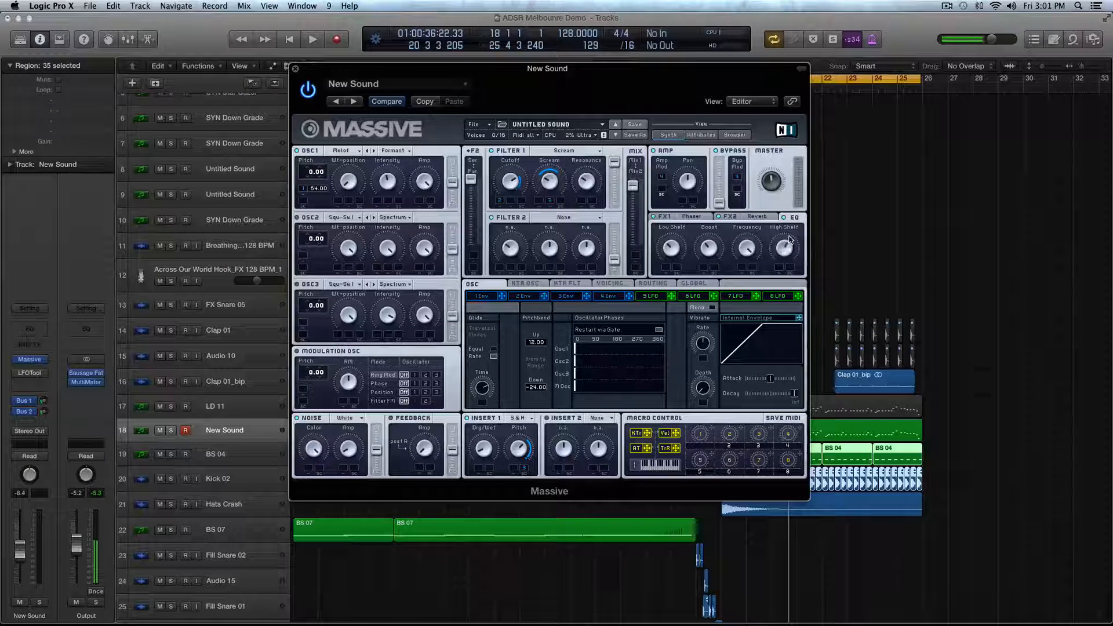
- Play the drop with the full mix, close the Massive window, and disable the cycle range
{"action": "key", "text": "space"}
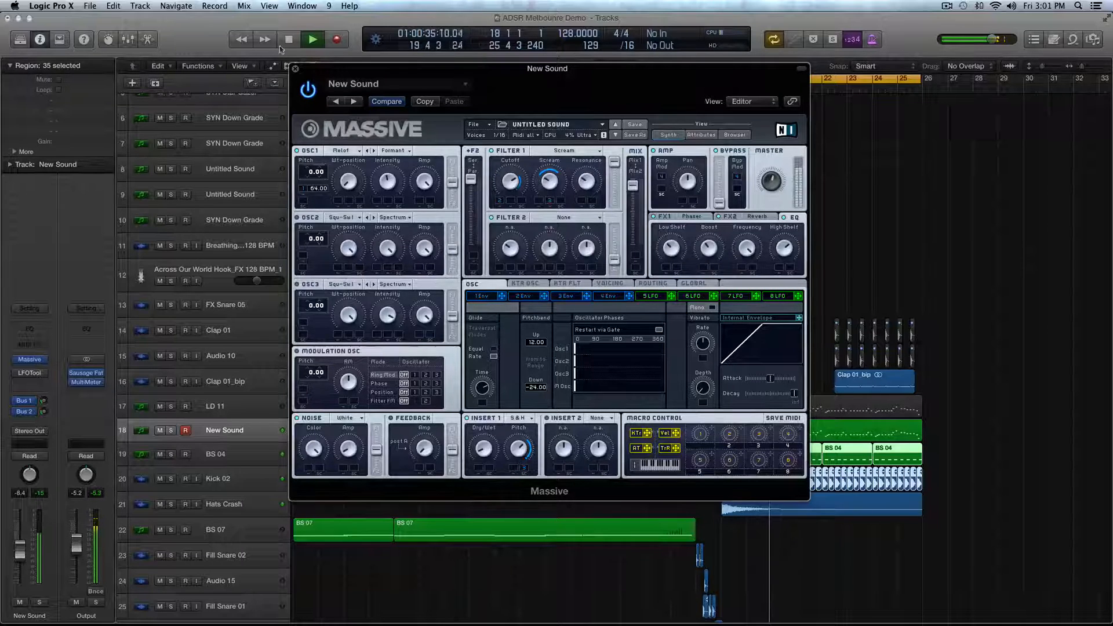
{"action": "left_click", "coordinate": [295, 68]}
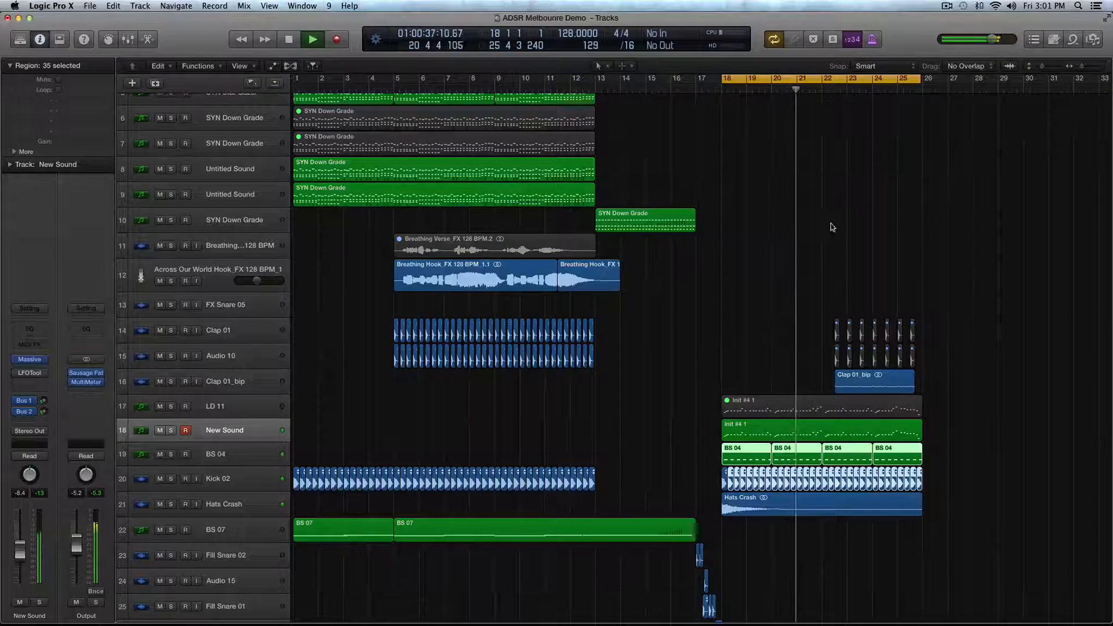
{"action": "scroll", "coordinate": [839, 334], "scroll_direction": "up", "scroll_amount": 5}
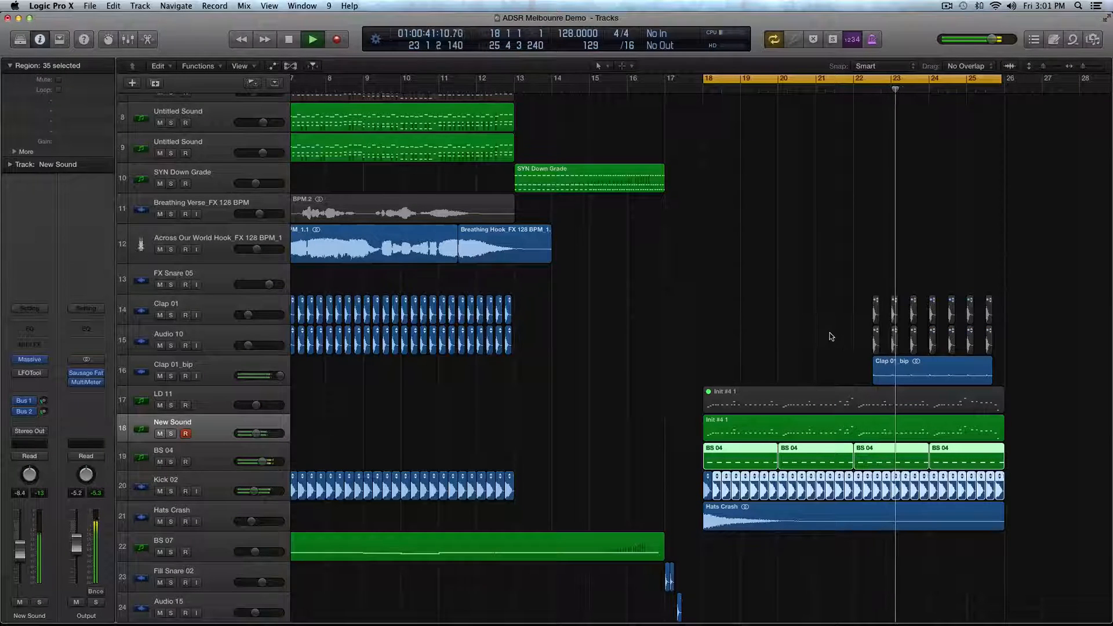
{"action": "left_click", "coordinate": [735, 80]}
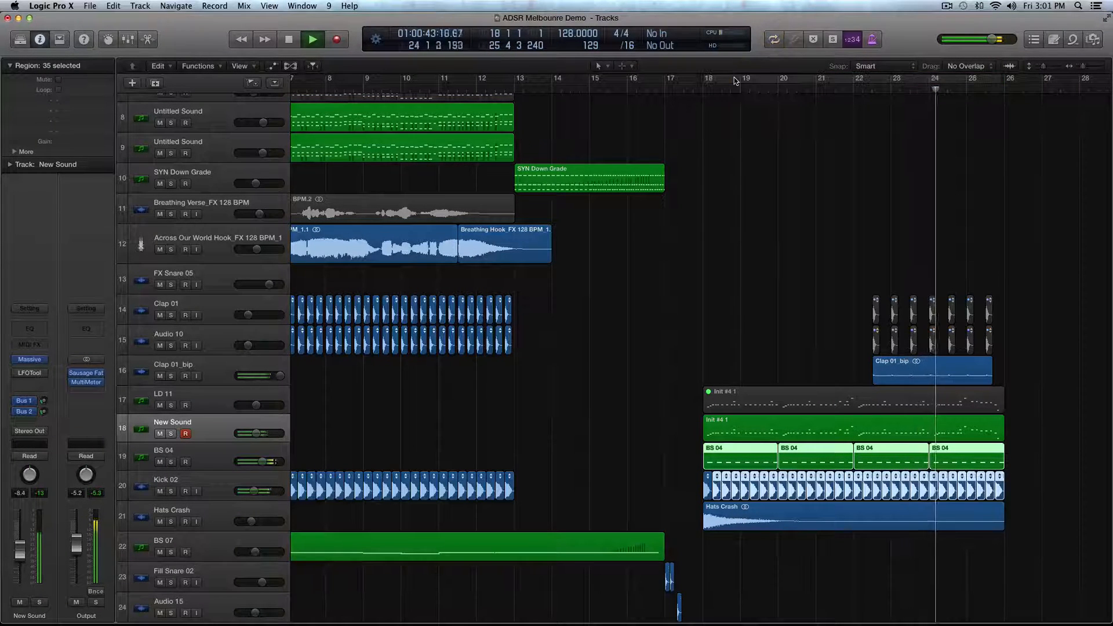